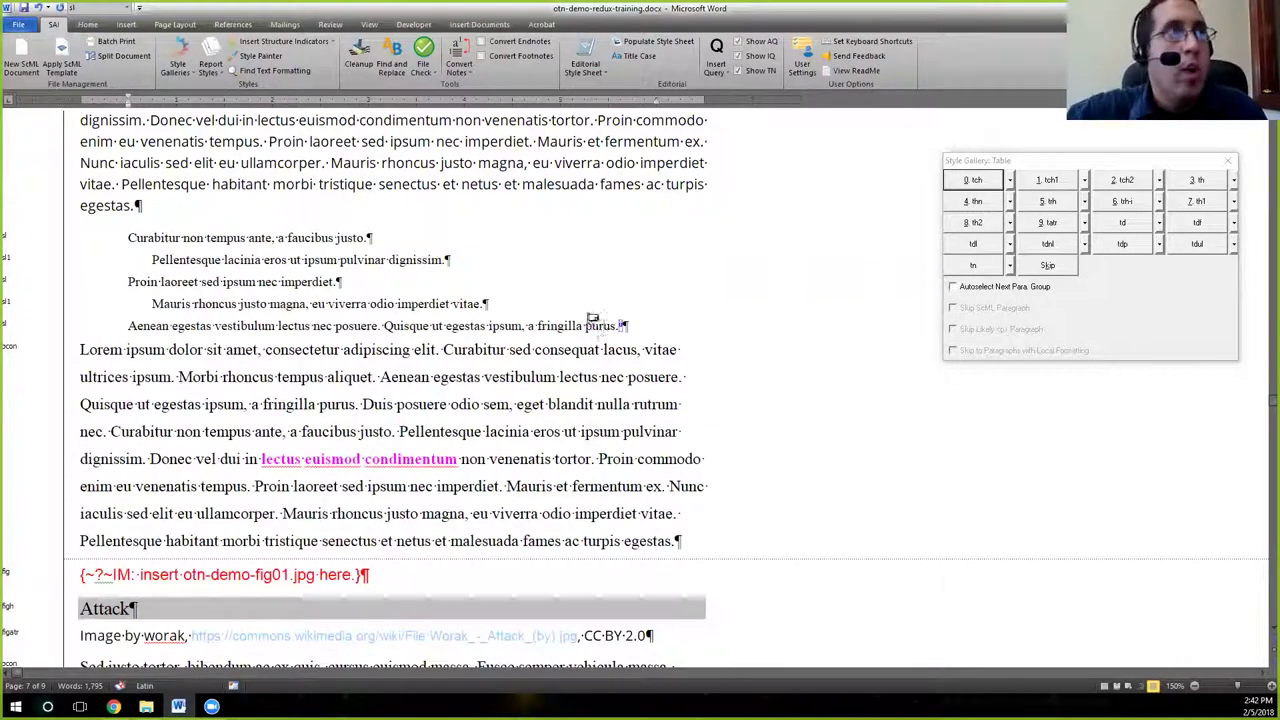
Place the cursor after 'egestas.' at the paragraph end and show the References commands.
mouse_move(597, 333)
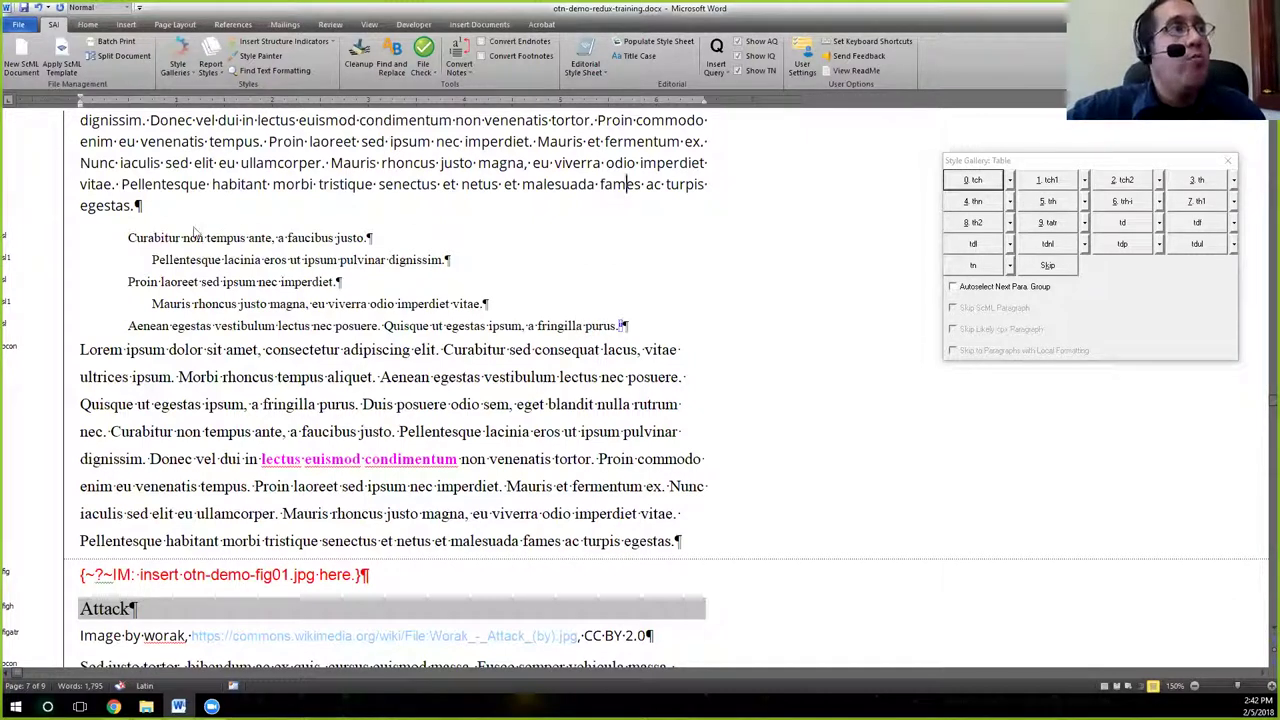
left_click(138, 206)
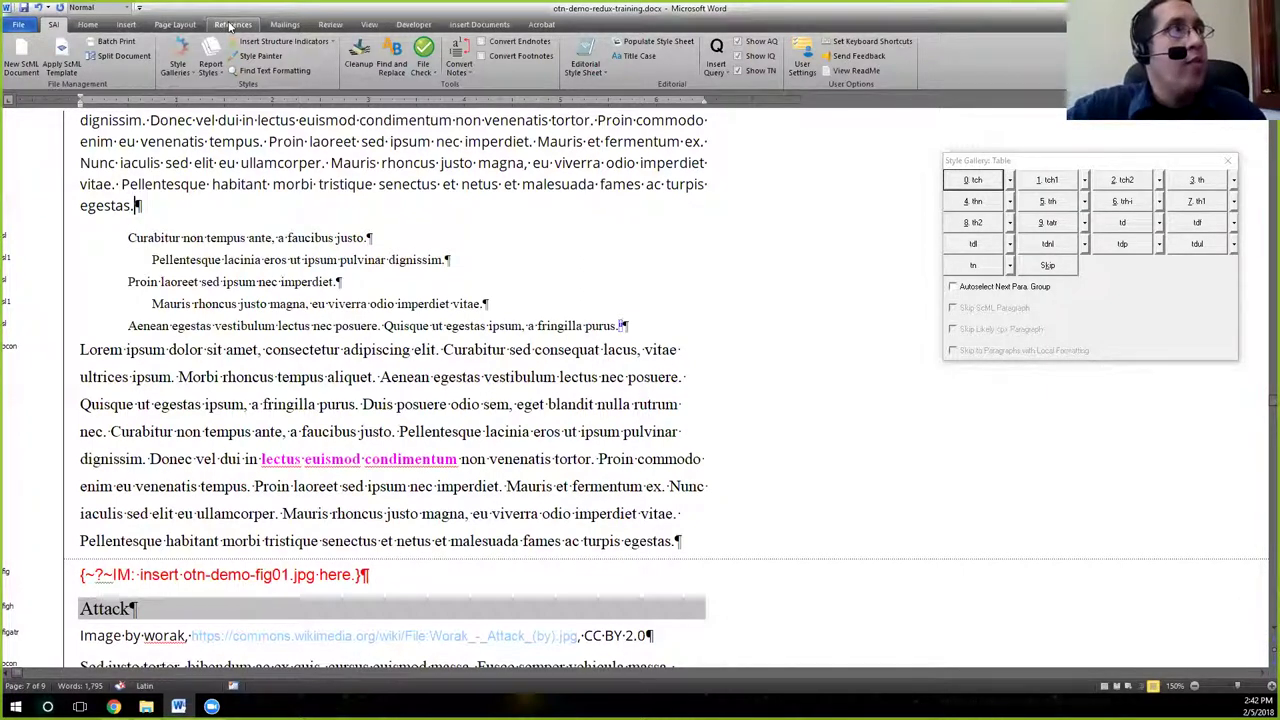
left_click(231, 25)
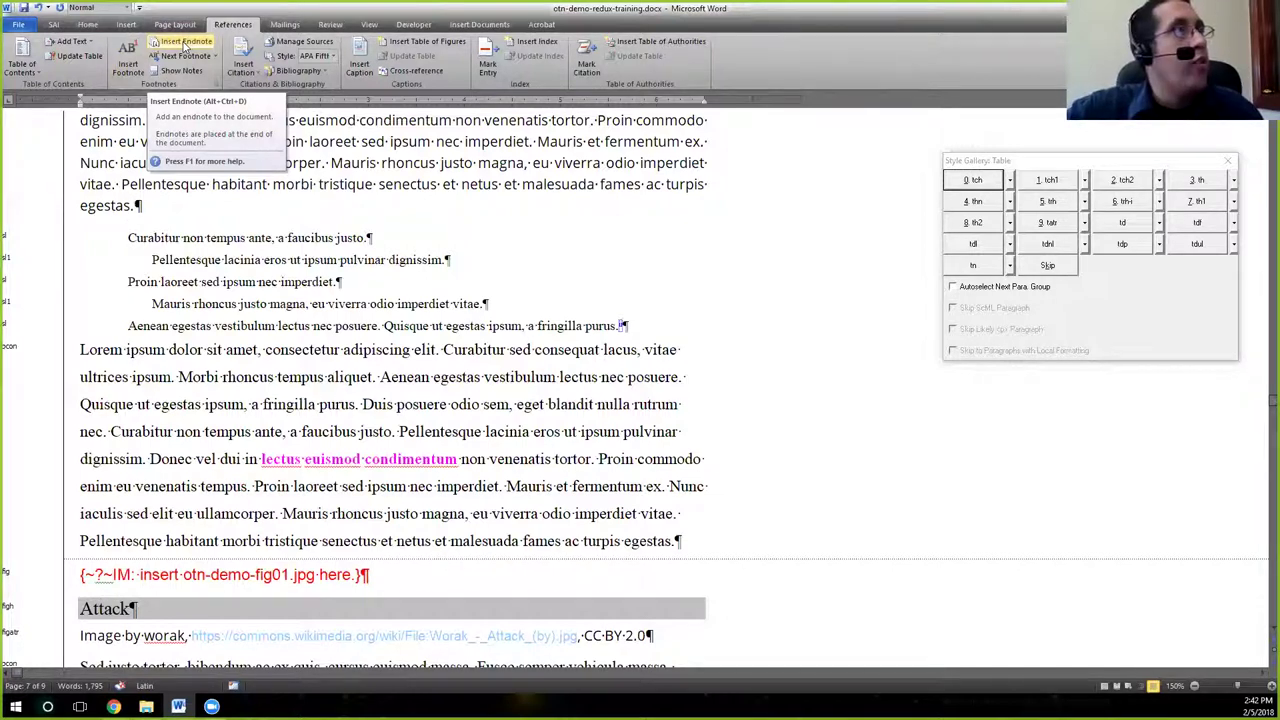
Insert an endnote after 'egestas.' and select the empty note ii in the endnotes pane.
left_click(184, 44)
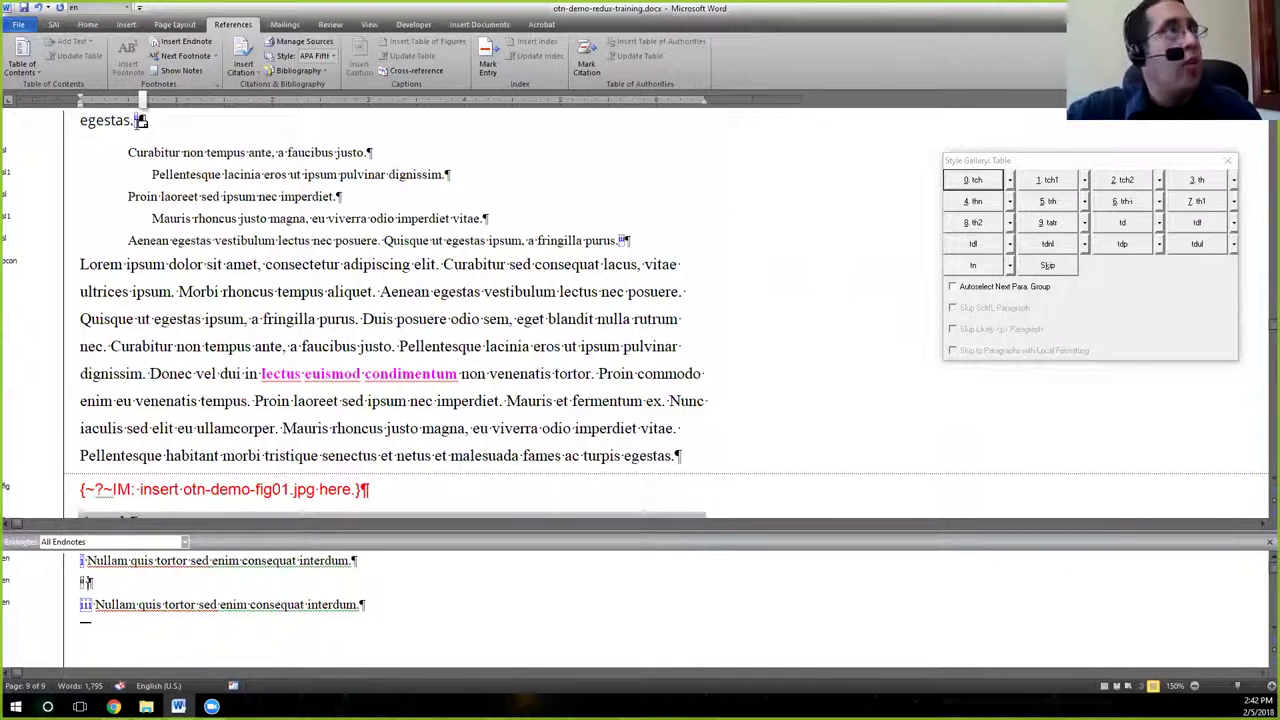
left_click(139, 120)
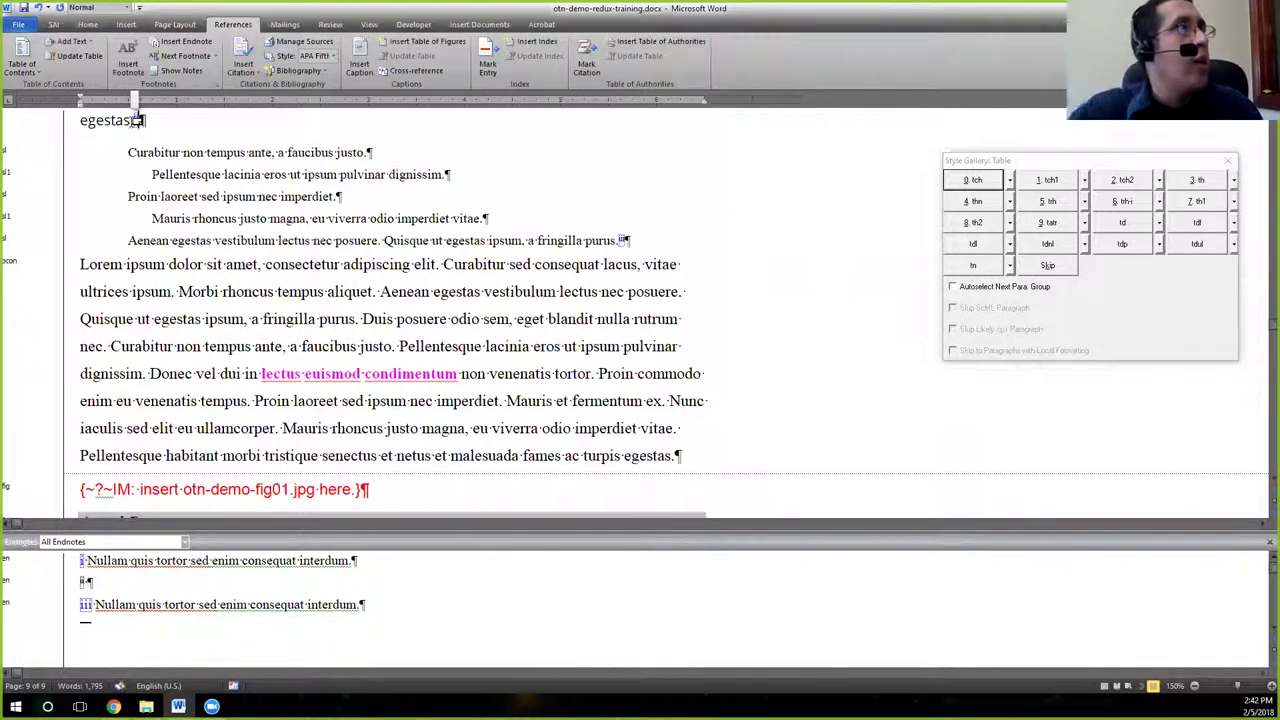
double_click(139, 120)
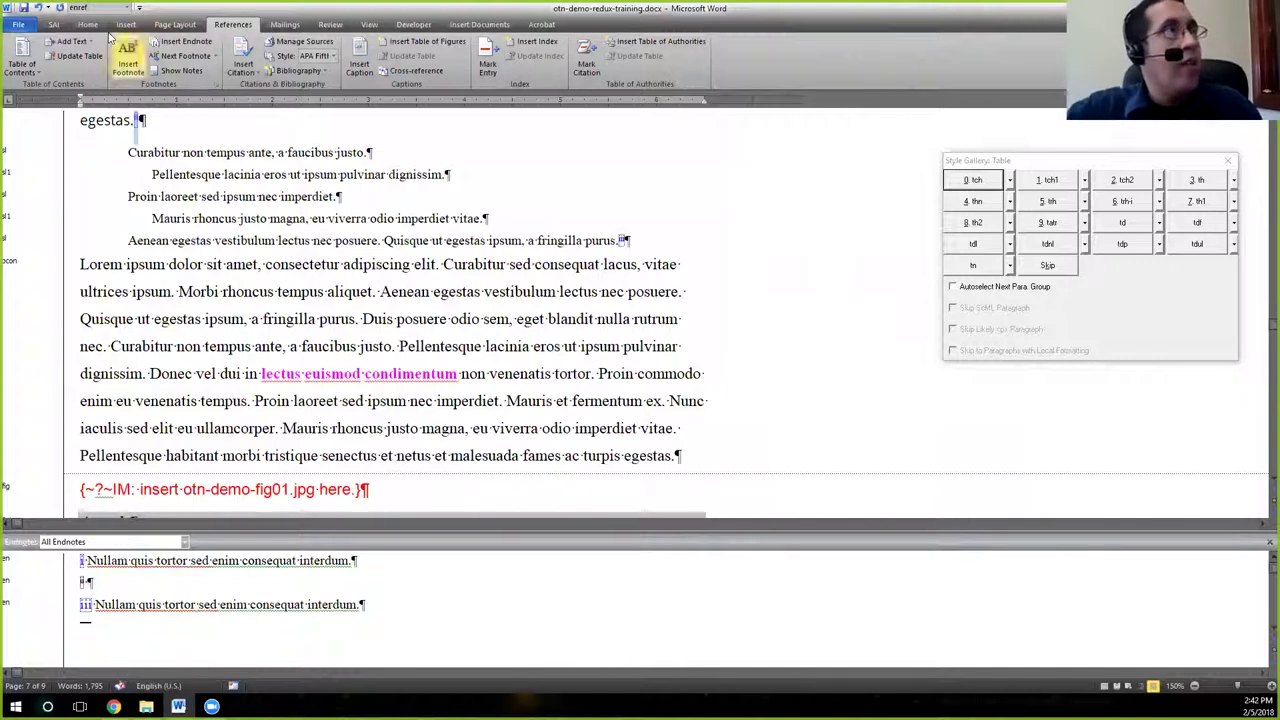
left_click(118, 120)
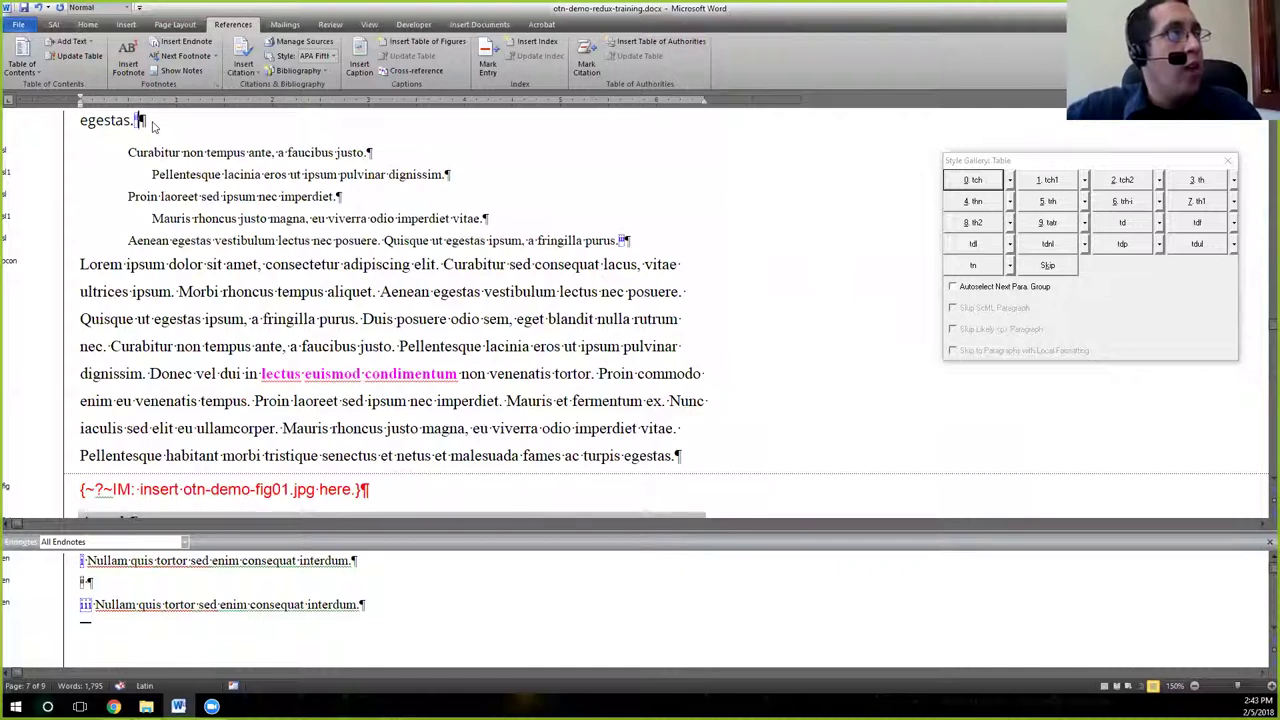
left_click(126, 584)
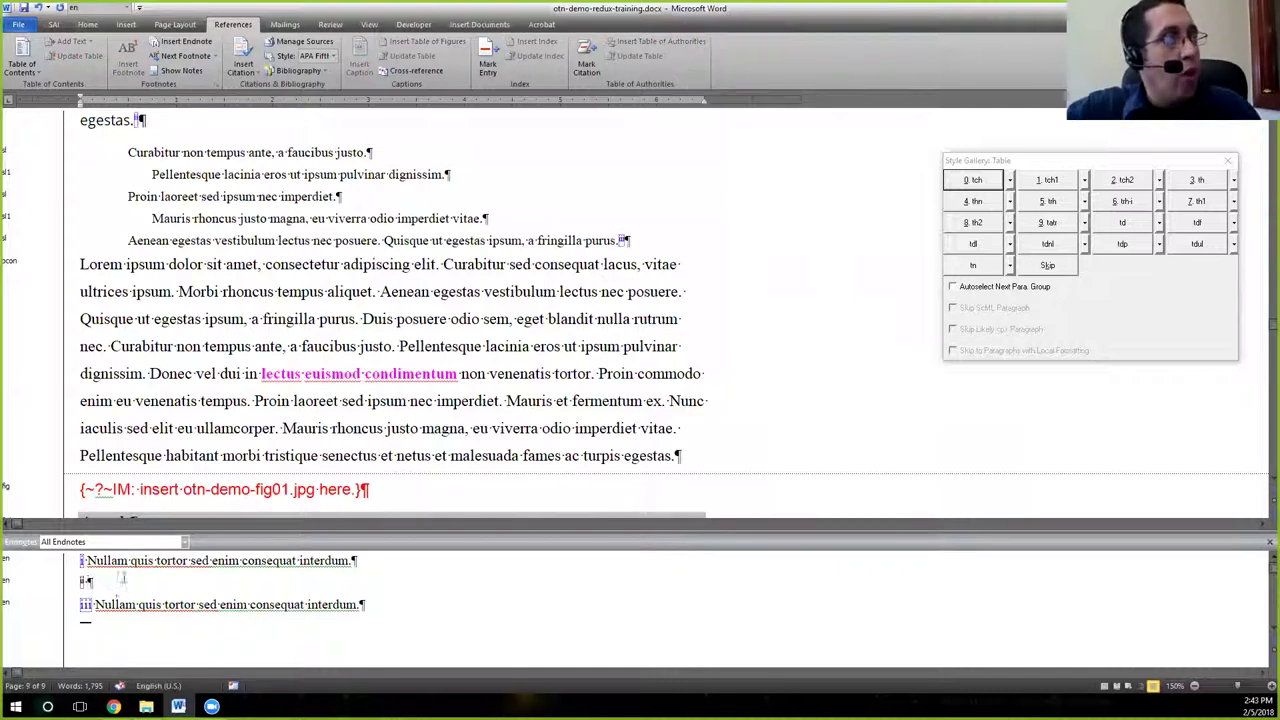
double_click(86, 583)
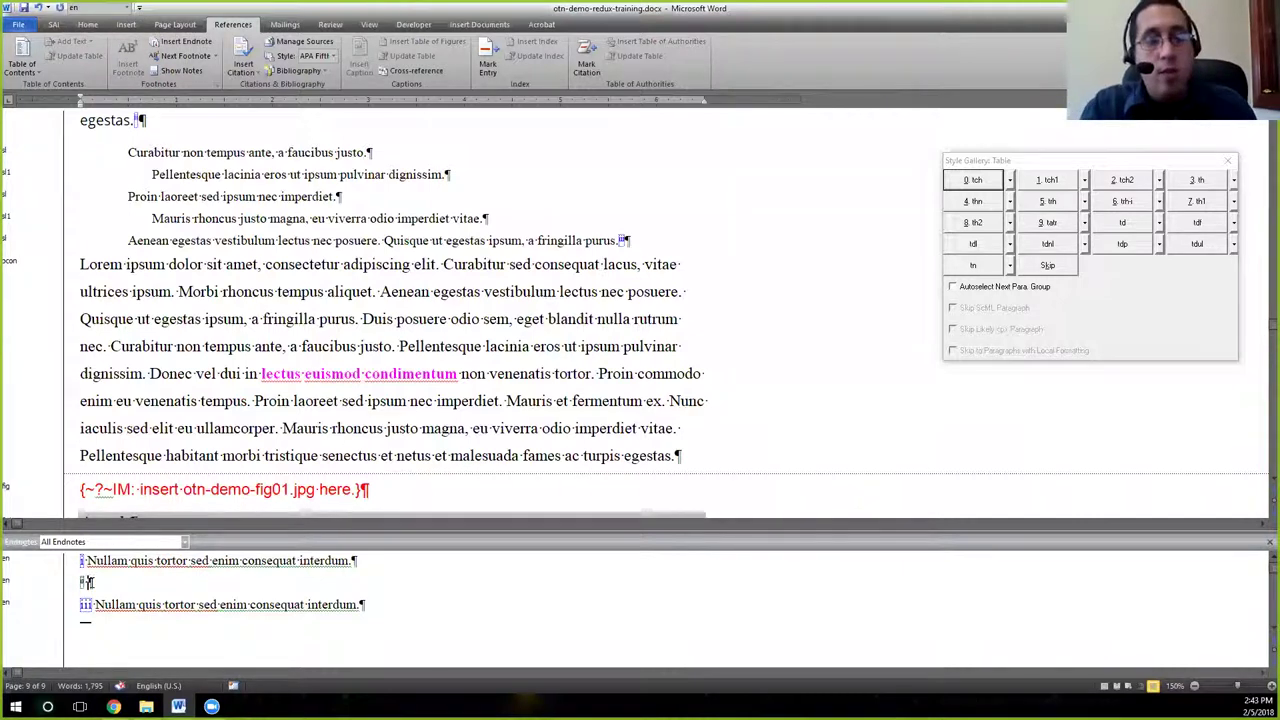
Enter 'Text here.' as endnote ii, then select its note number via the body reference.
type("Text here.")
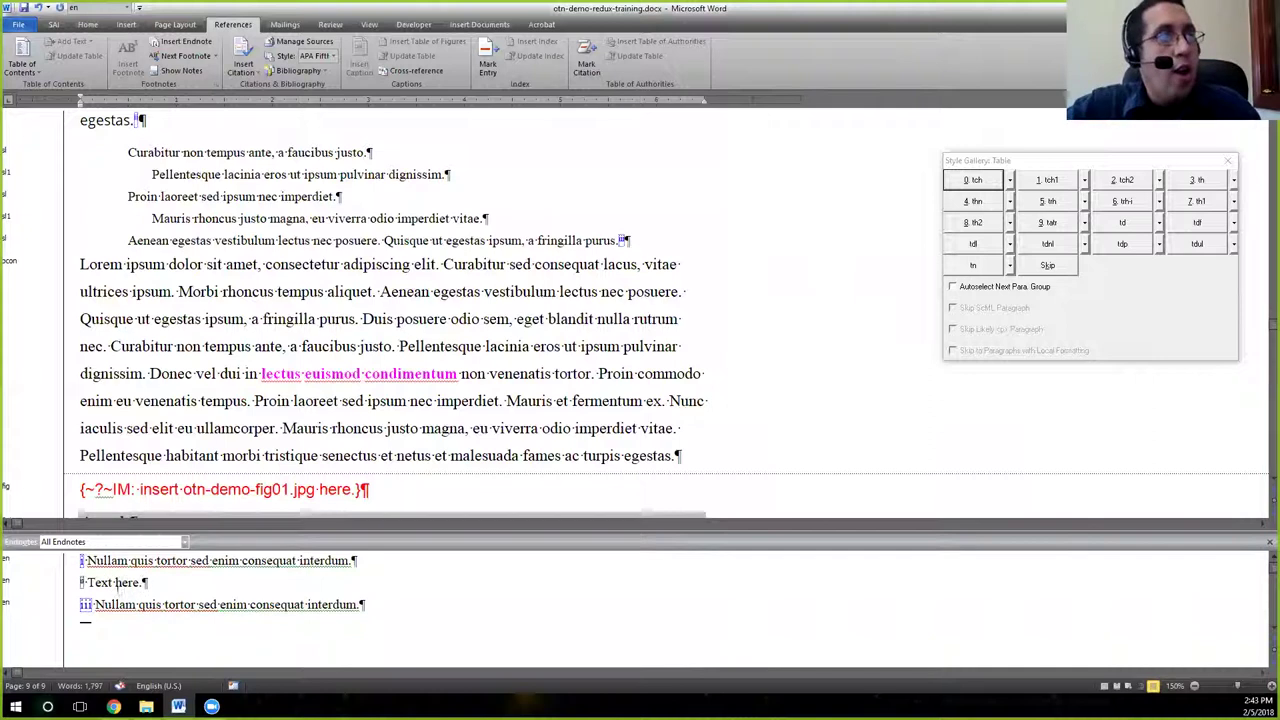
left_click(124, 158)
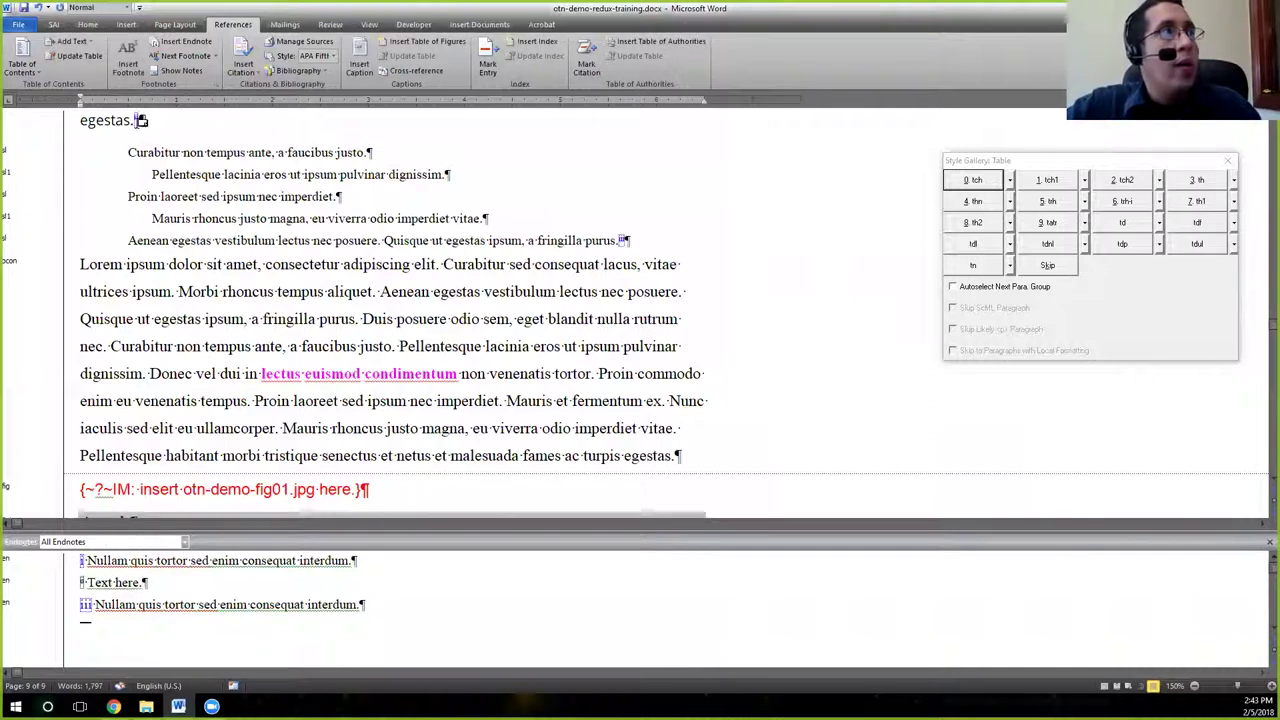
mouse_move(141, 120)
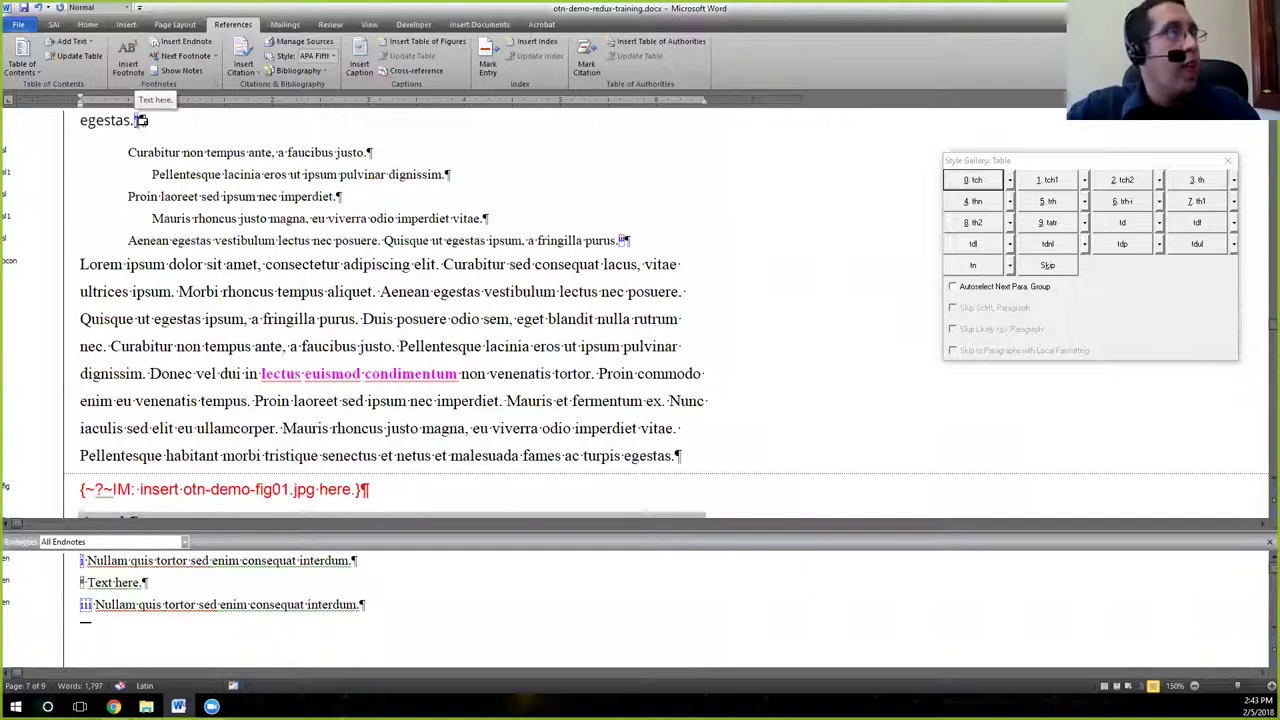
double_click(141, 120)
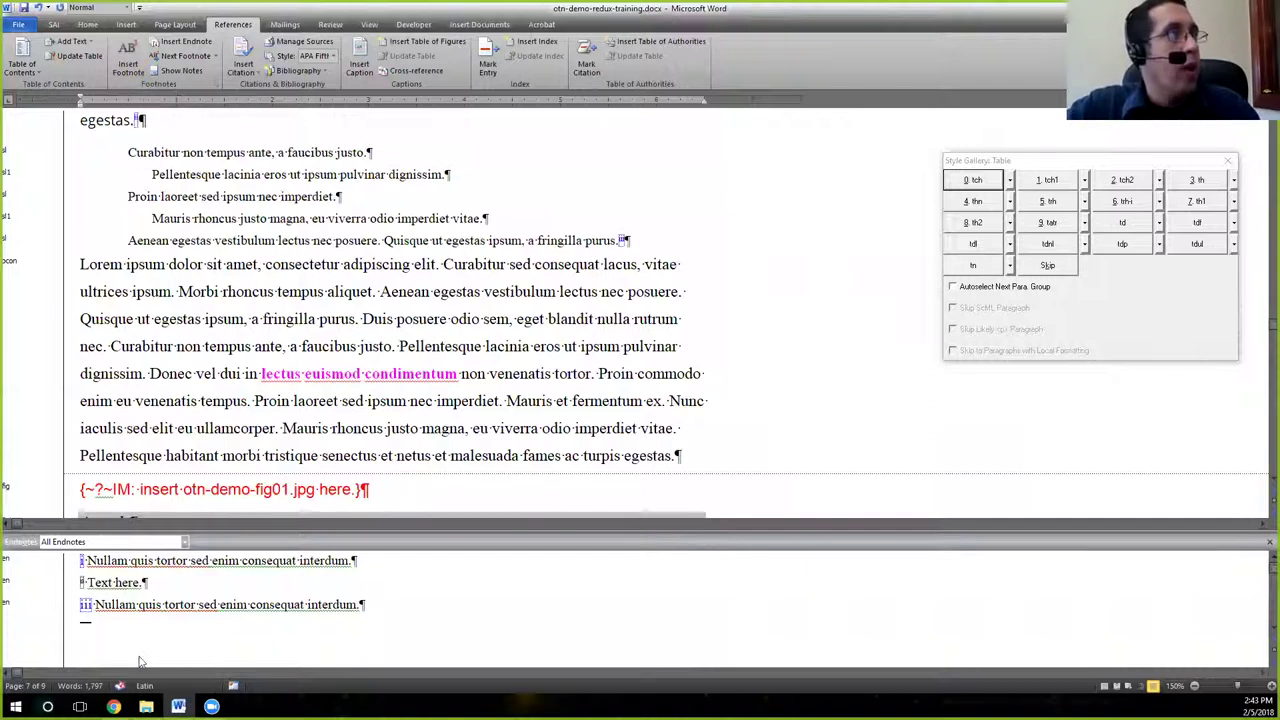
left_click(84, 582)
left_click_drag(84, 582, 88, 582)
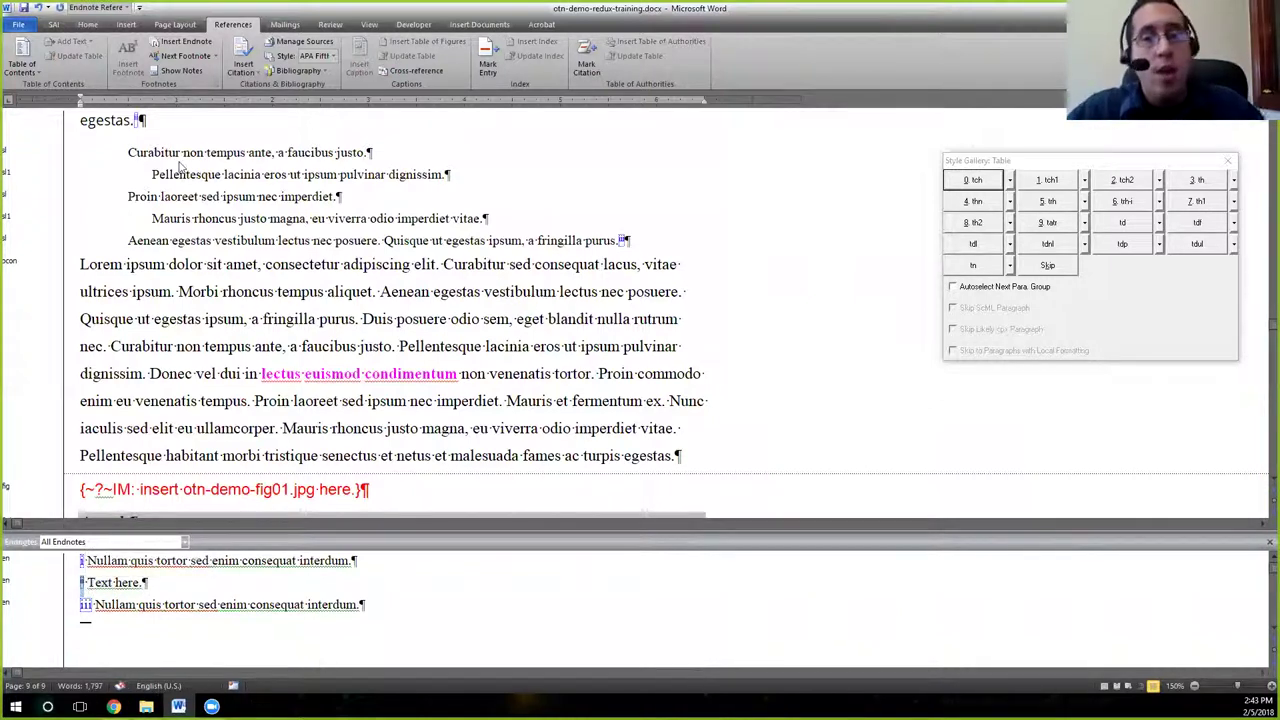
Apply the ennum style to endnote ii's number and delete the period after 'Text here'.
left_click(99, 7)
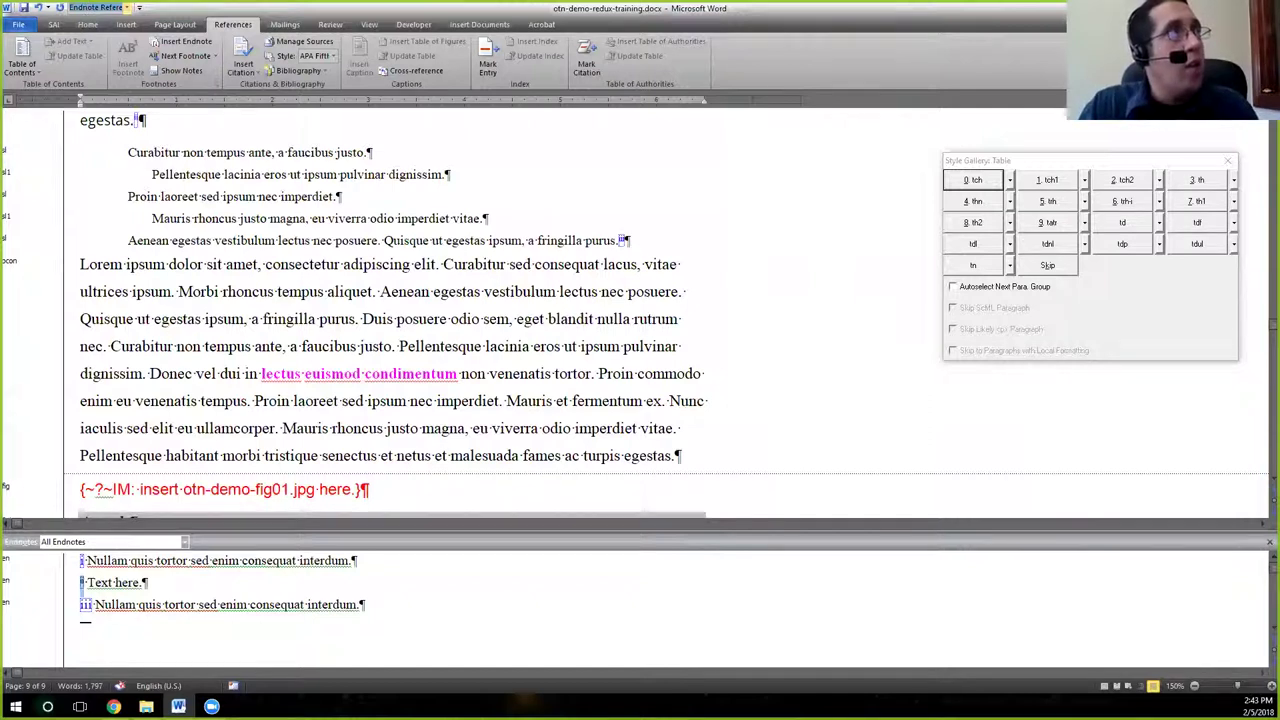
type("ennum")
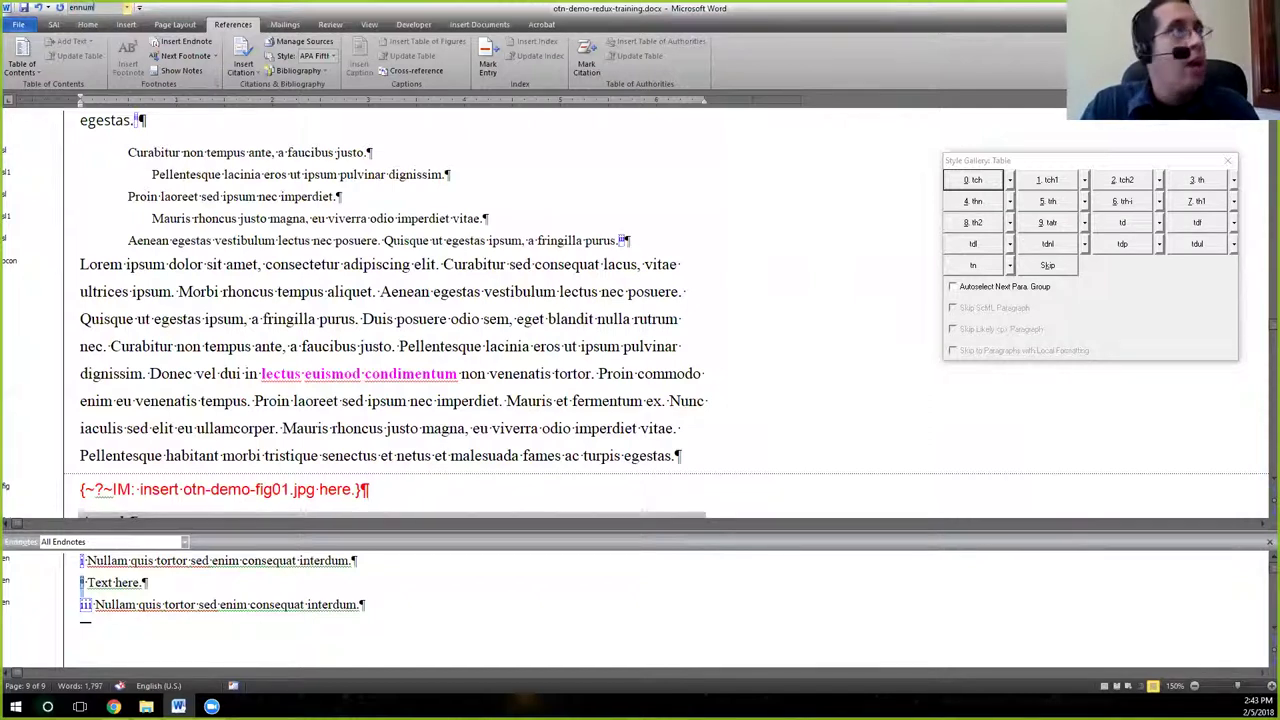
key("Return")
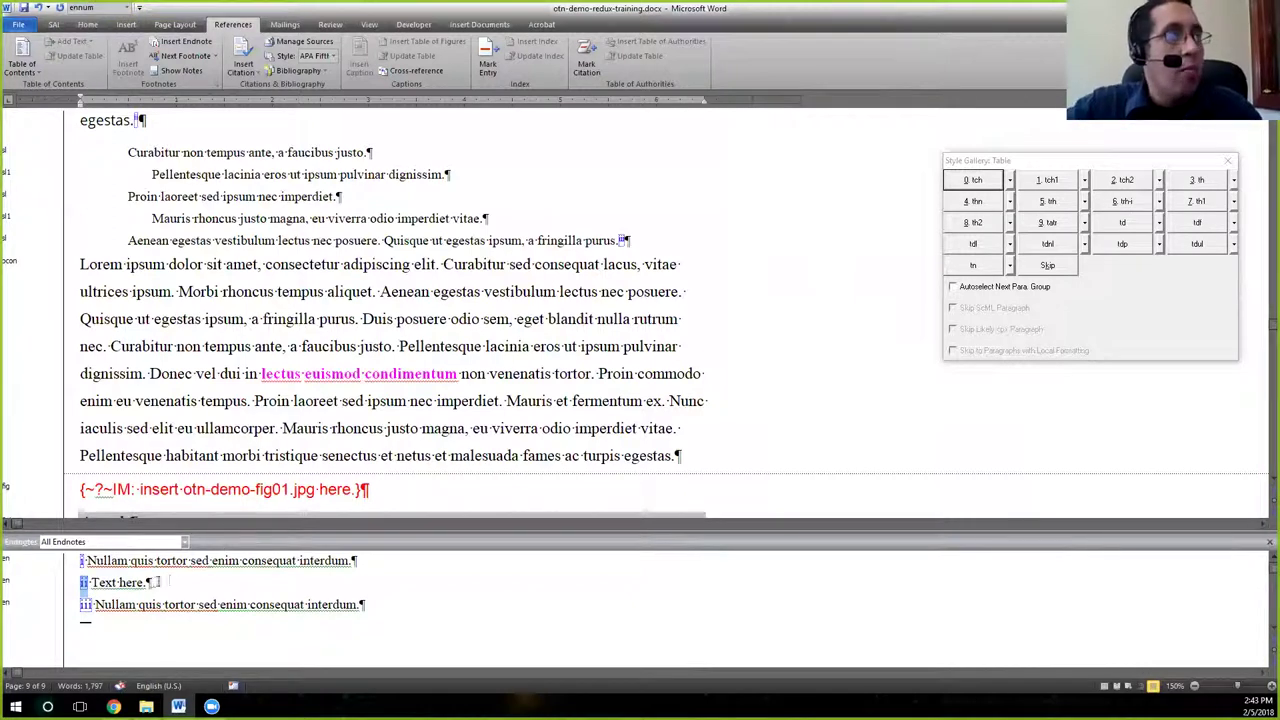
left_click(150, 582)
key("BackSpace")
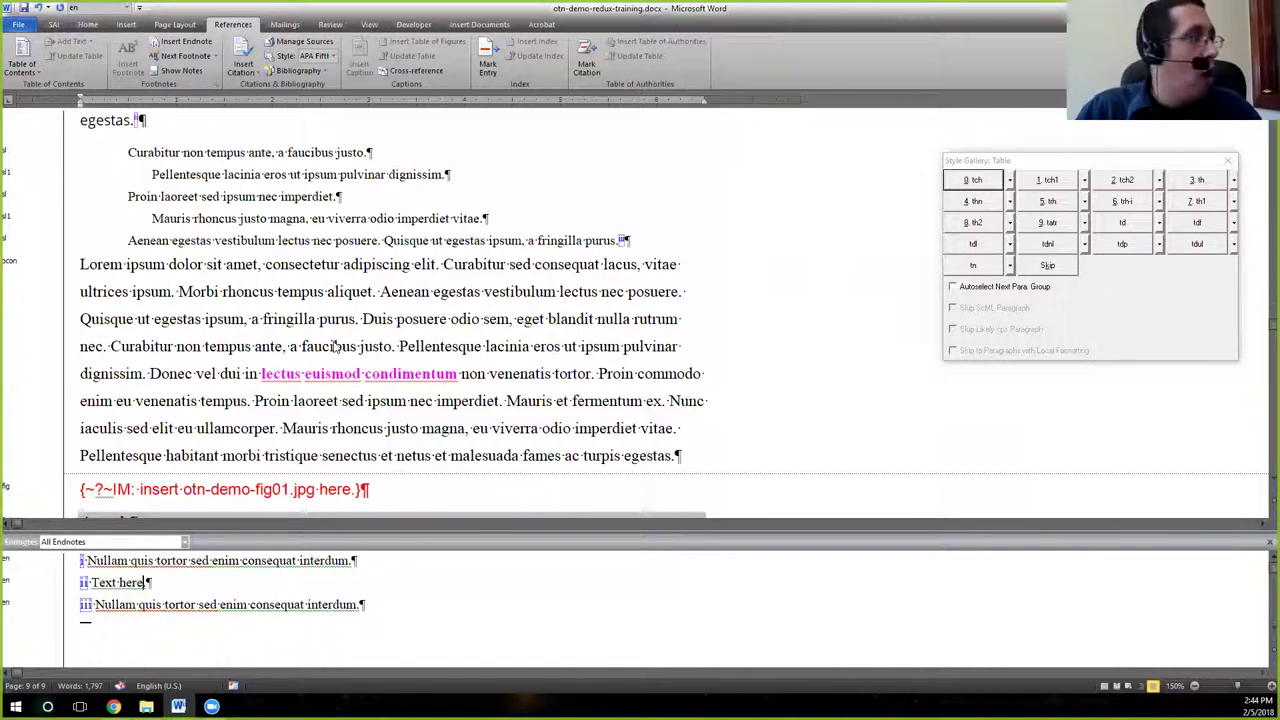
Retype the final period so endnote ii reads 'Text here.' again.
type(".")
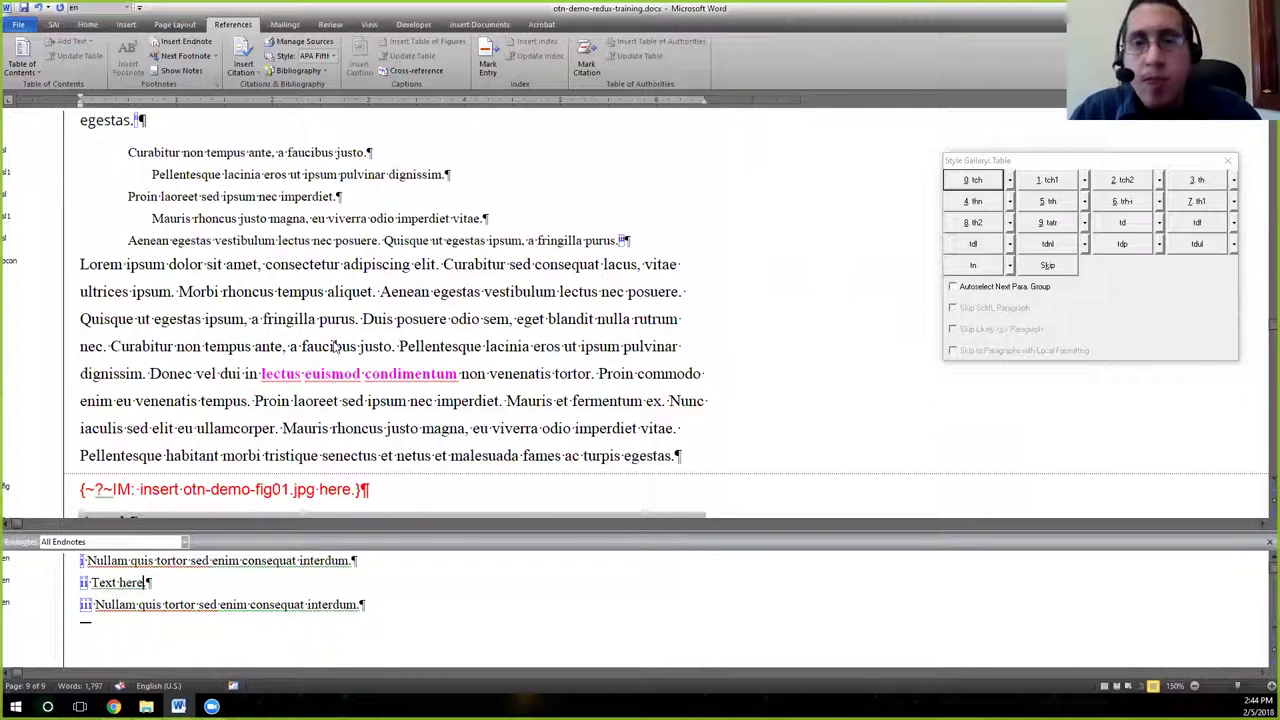
type(".")
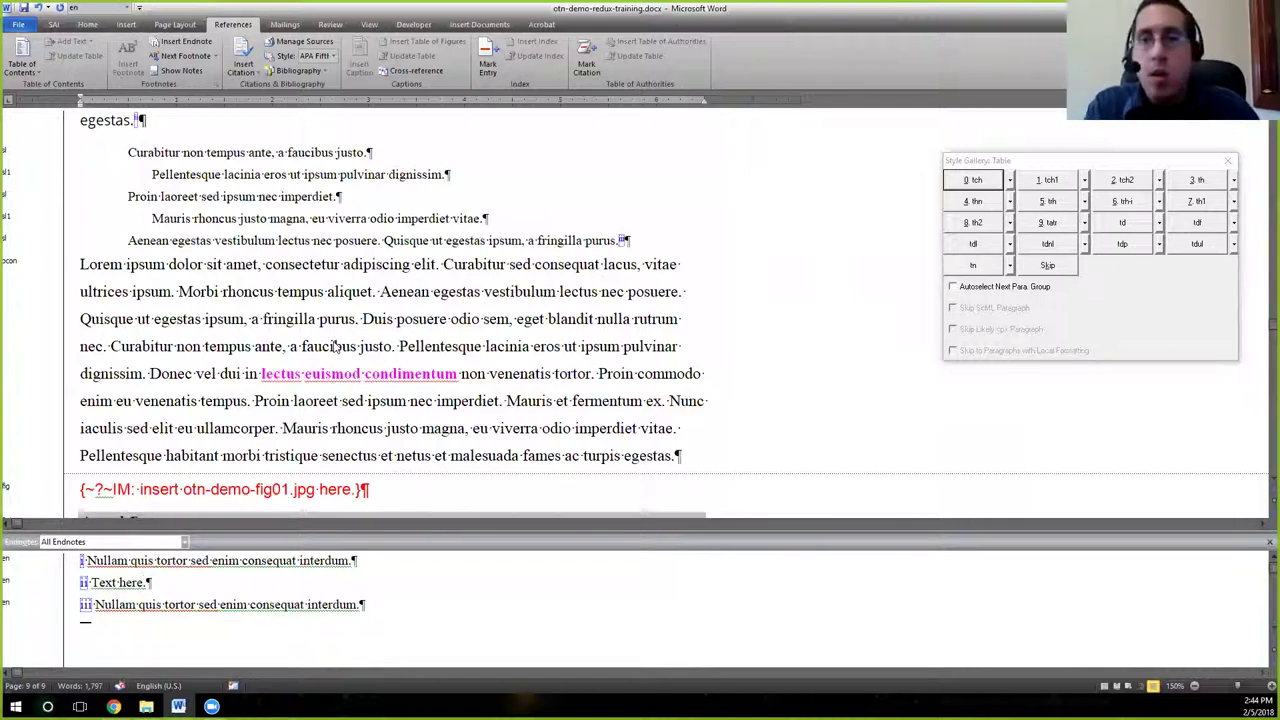
type(".")
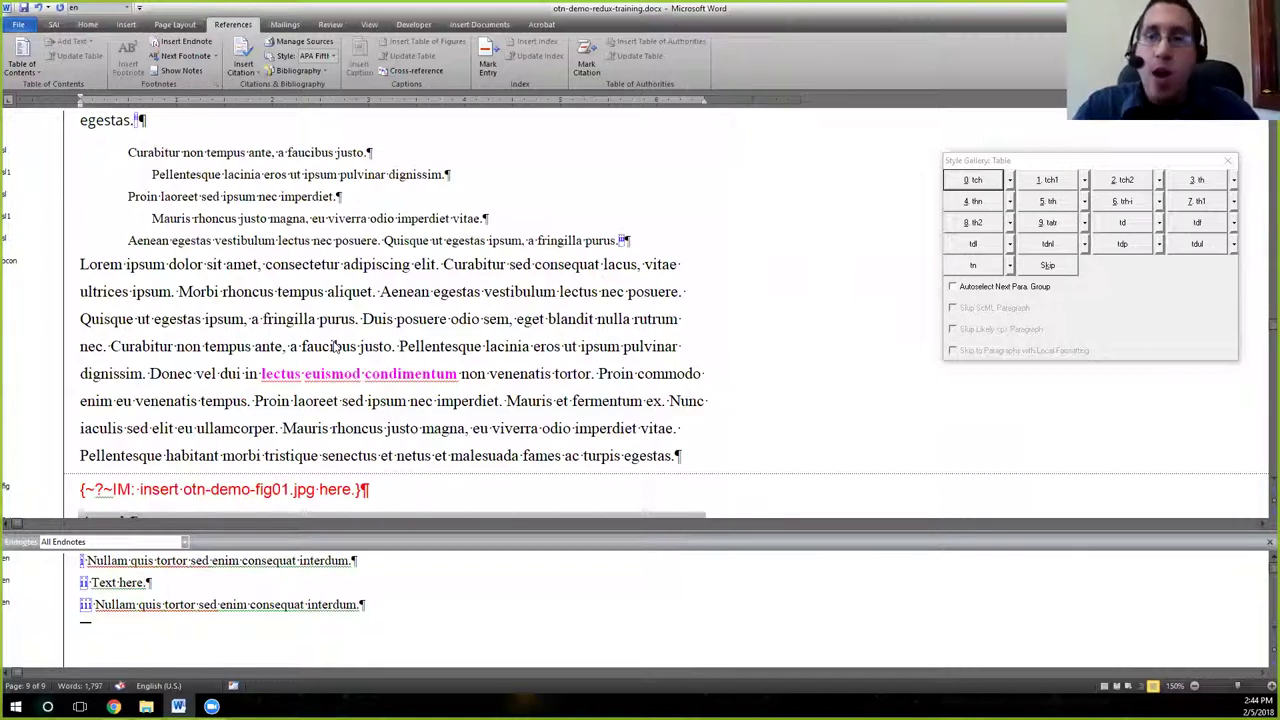
type(".")
key("BackSpace")
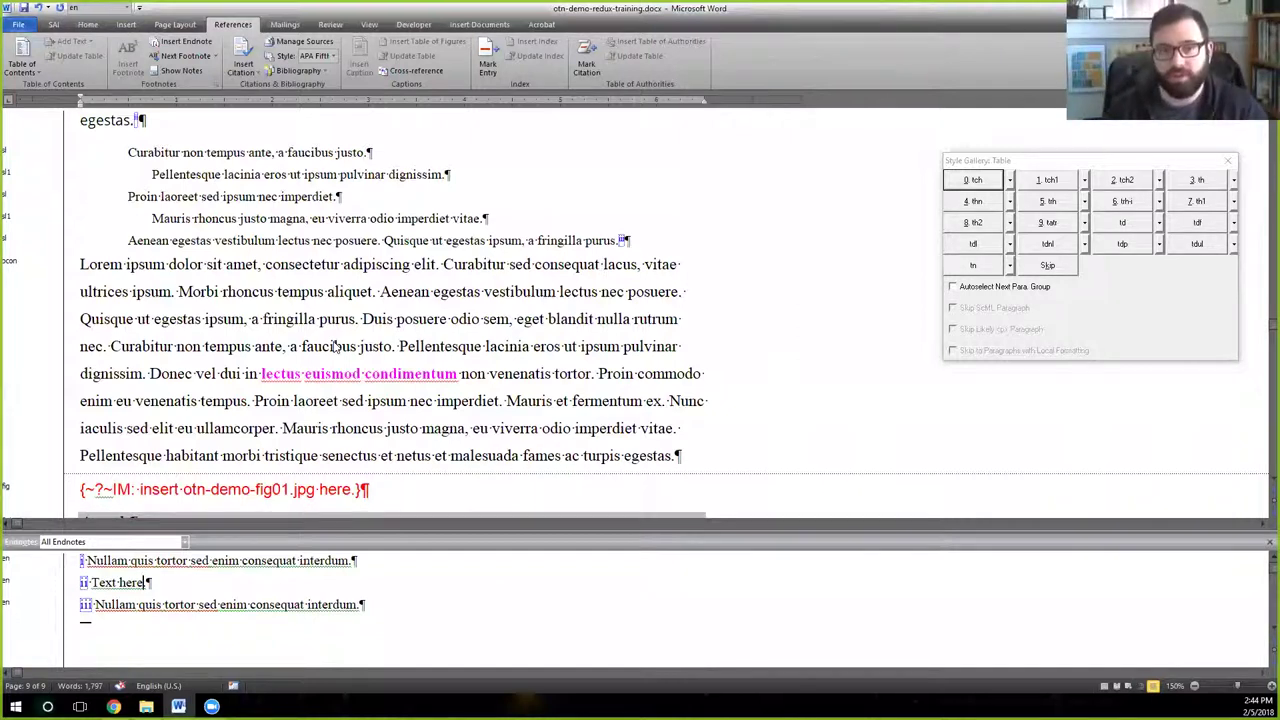
type(".")
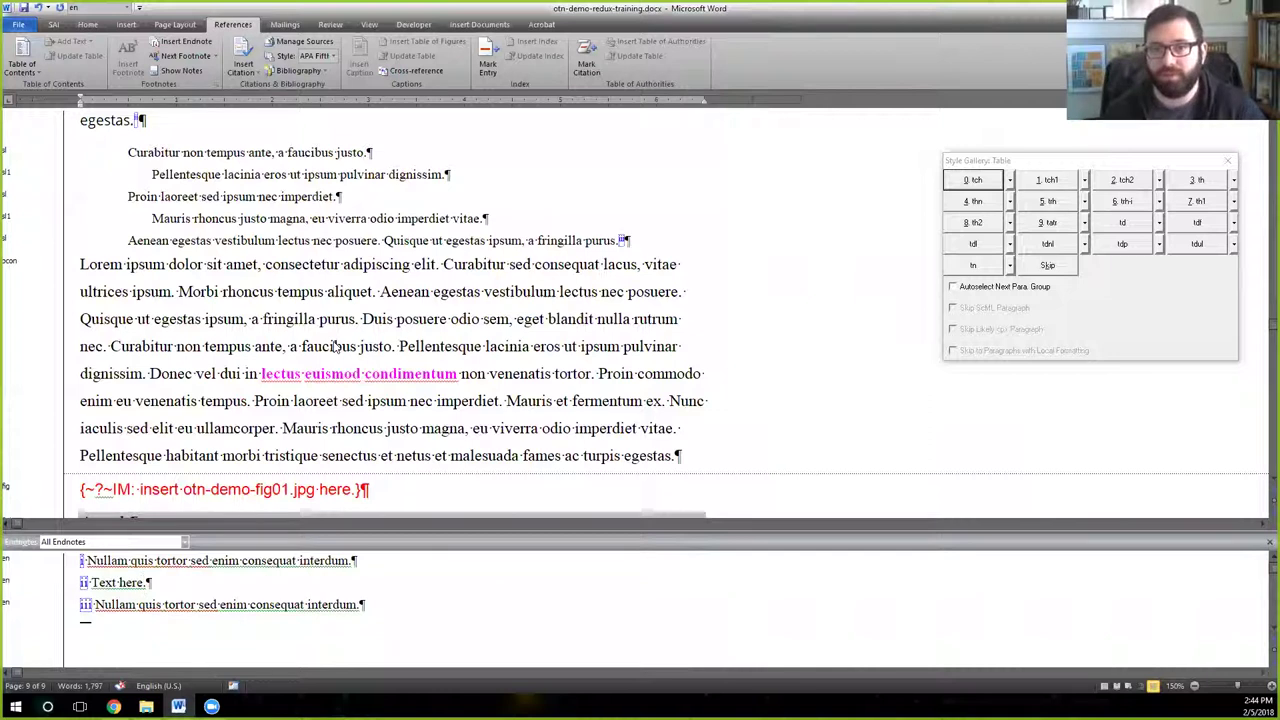
key("BackSpace")
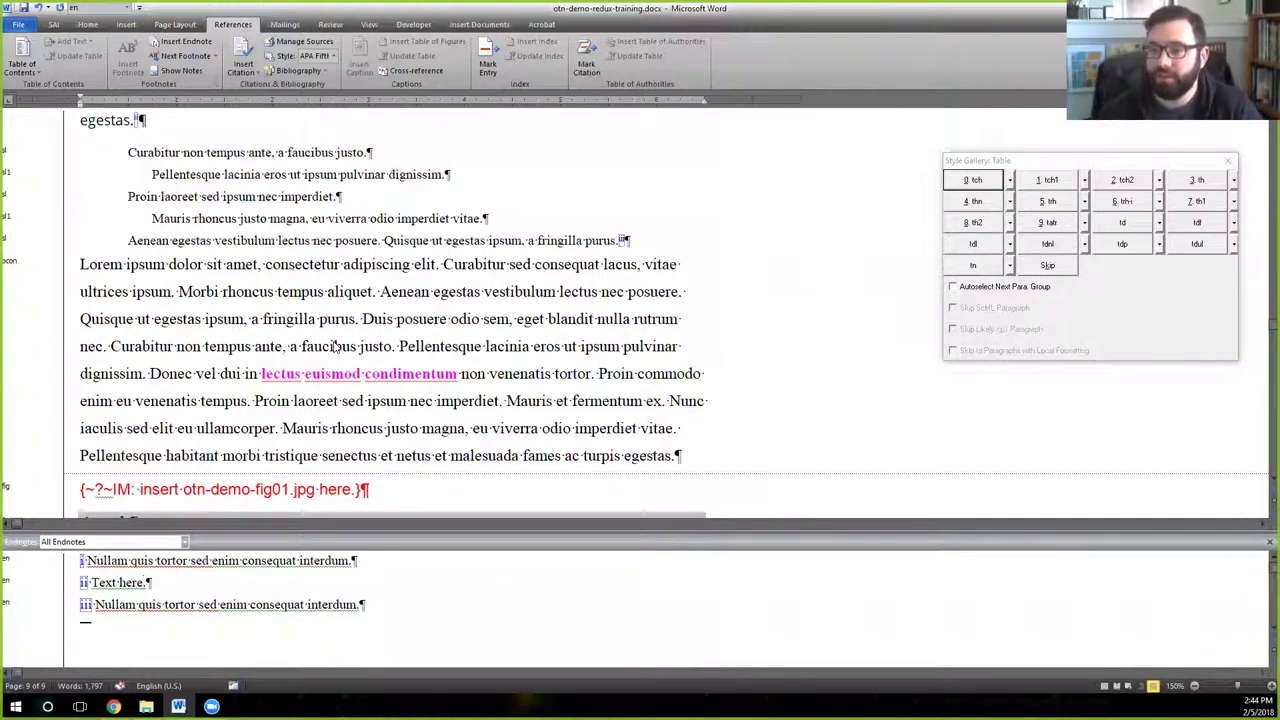
type(".")
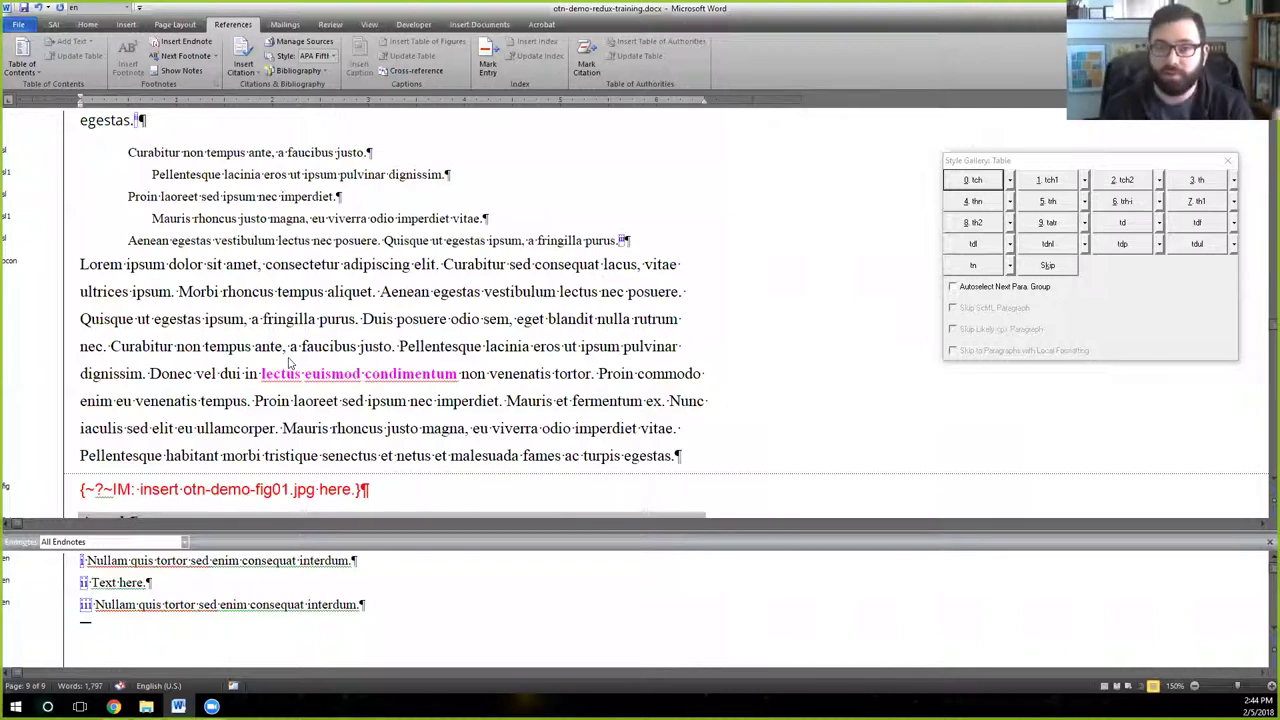
type(".")
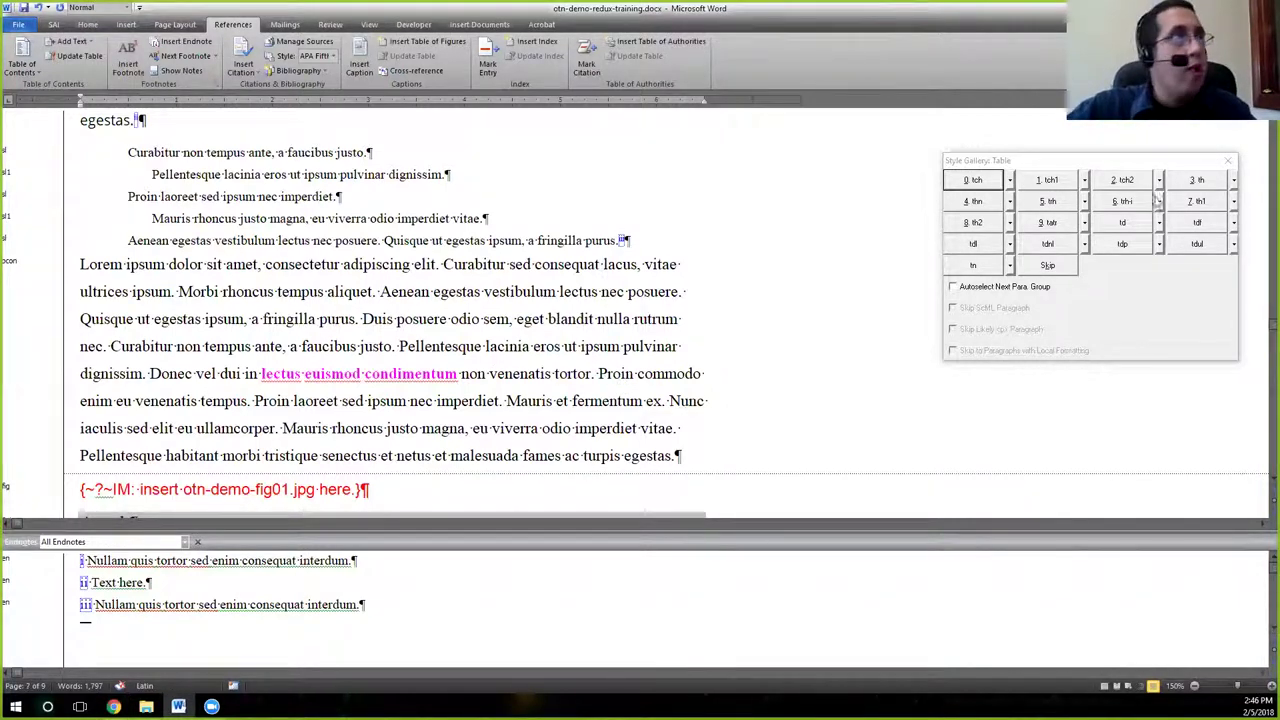
Save the manuscript from the File menu.
left_click(490, 375)
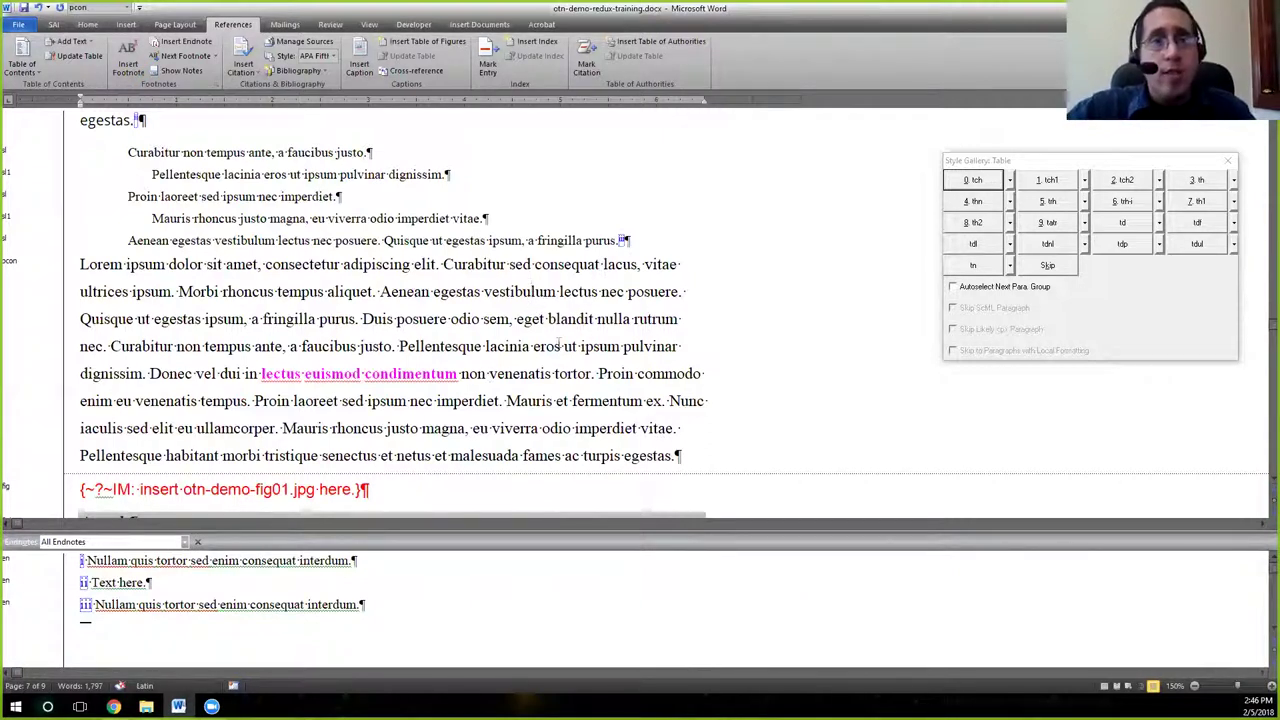
left_click(18, 26)
left_click(36, 47)
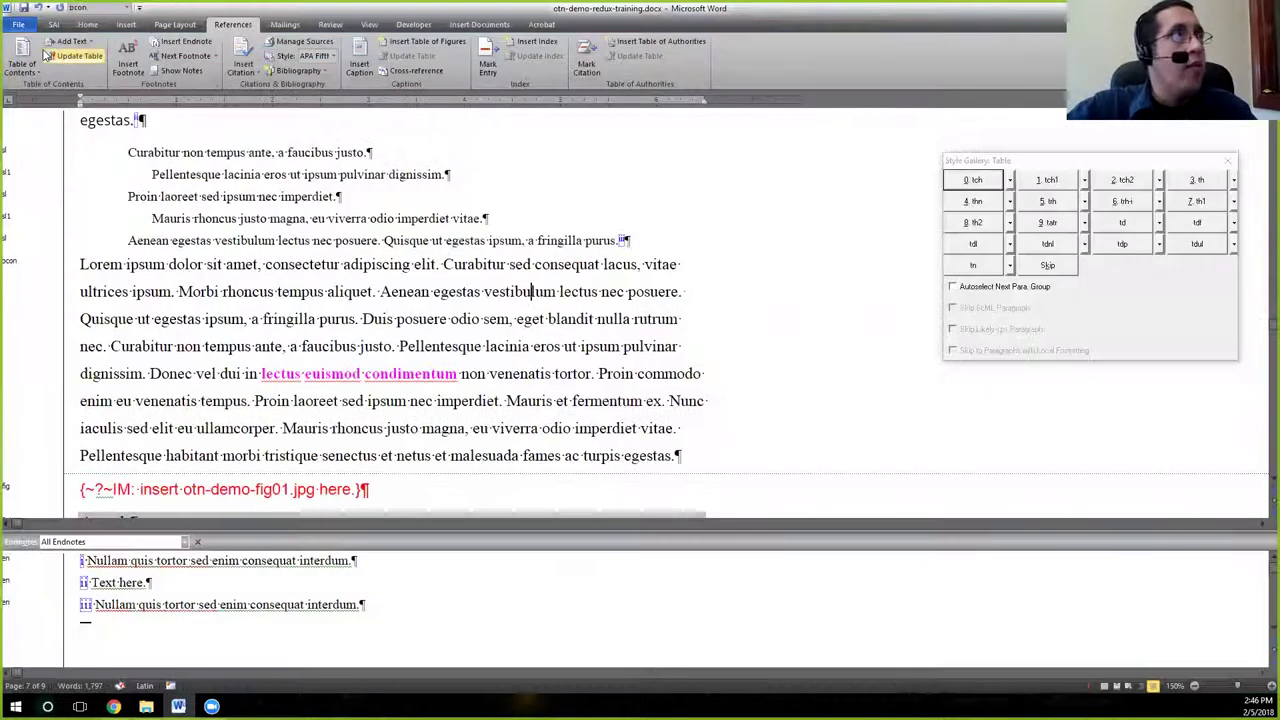
Close the Style Gallery: Table panel and exit Word with Alt+F4.
left_click(546, 319)
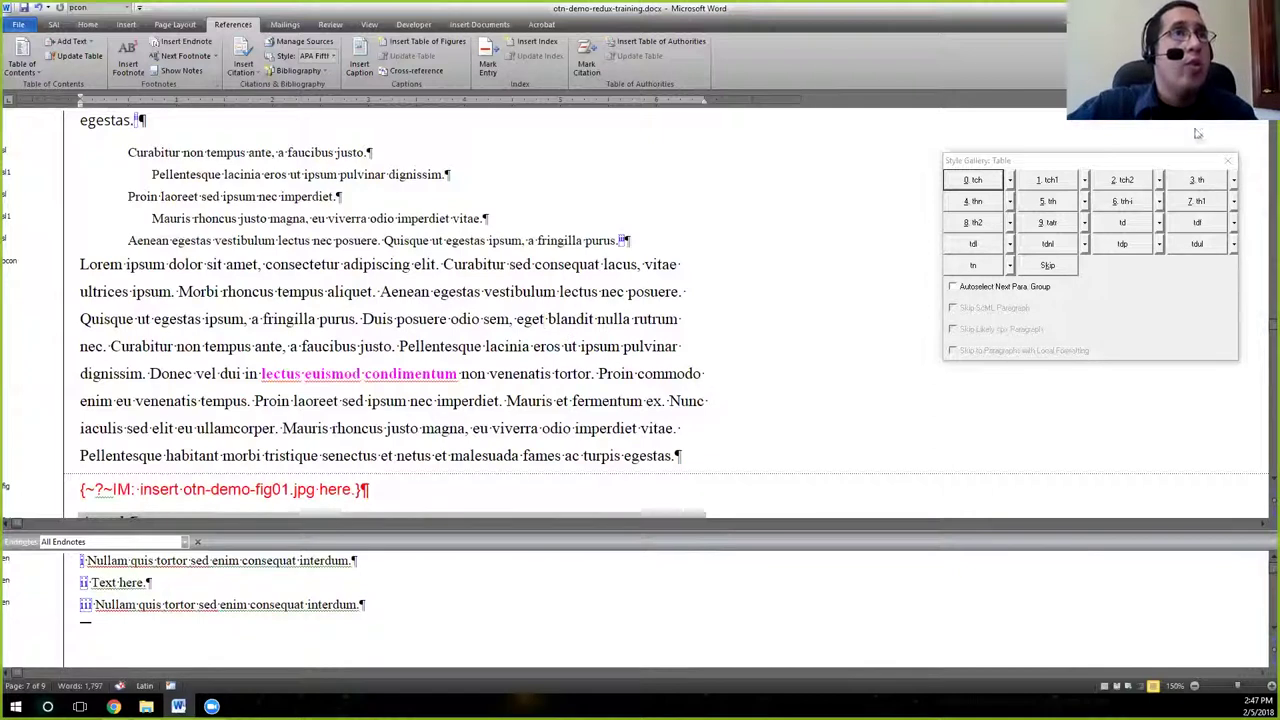
left_click(1228, 160)
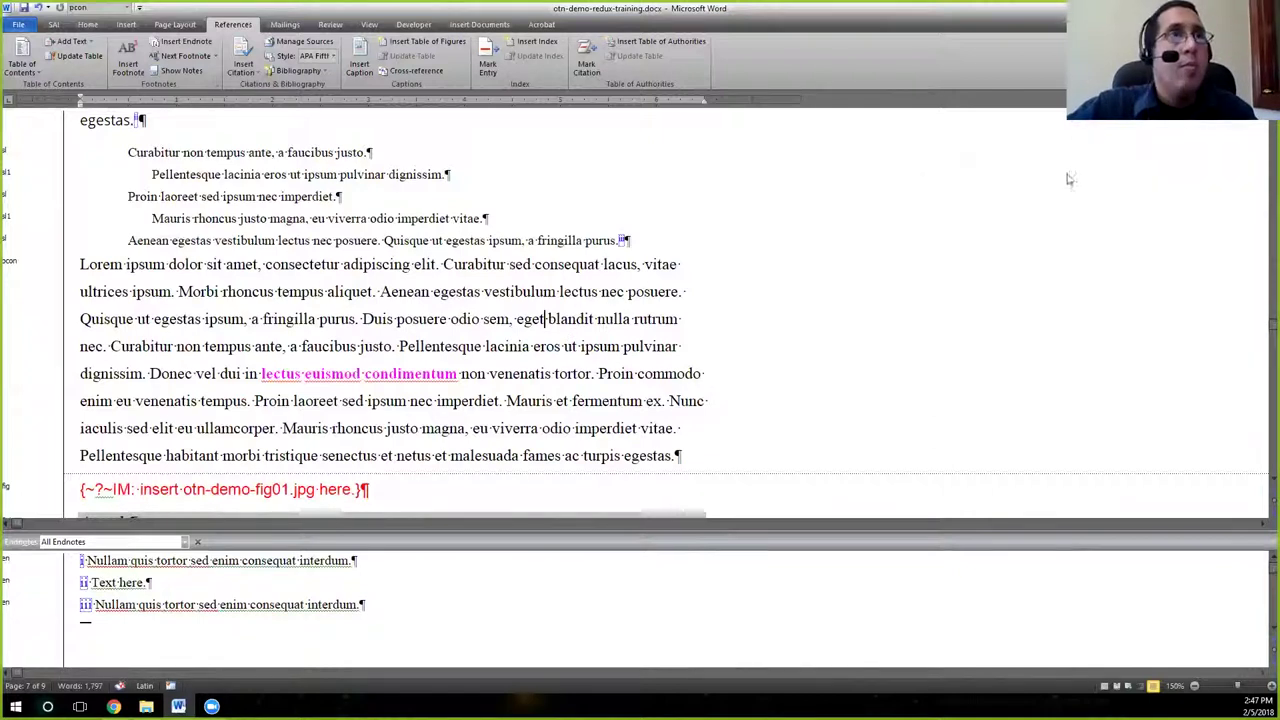
left_click(518, 346)
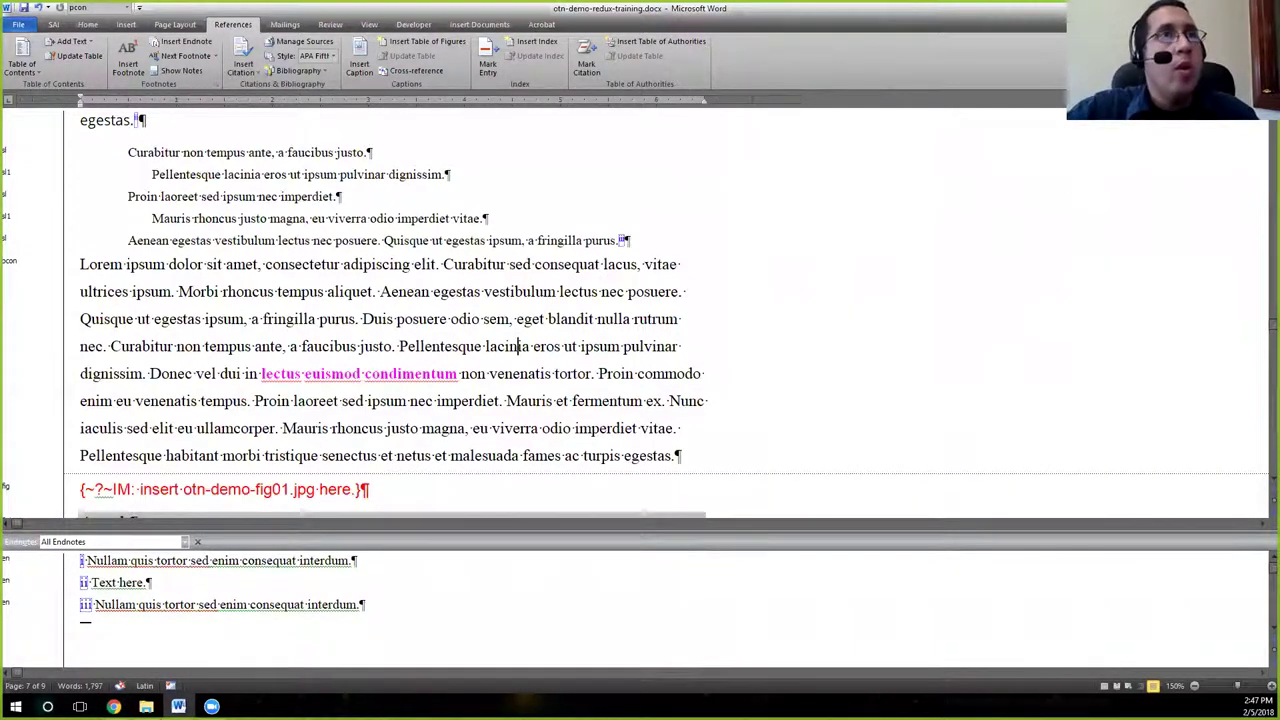
key("alt+F4")
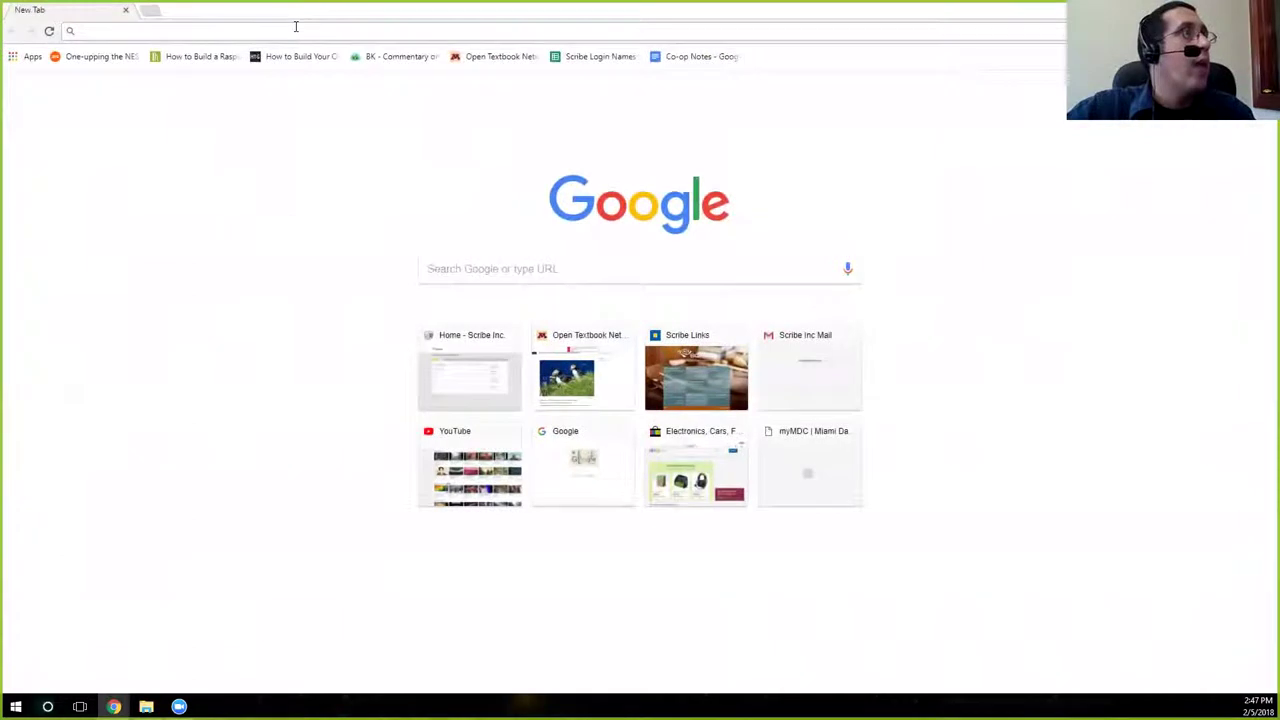
Load scribenet.com in the new Chrome tab, correcting a typo in the address.
type("scribene")
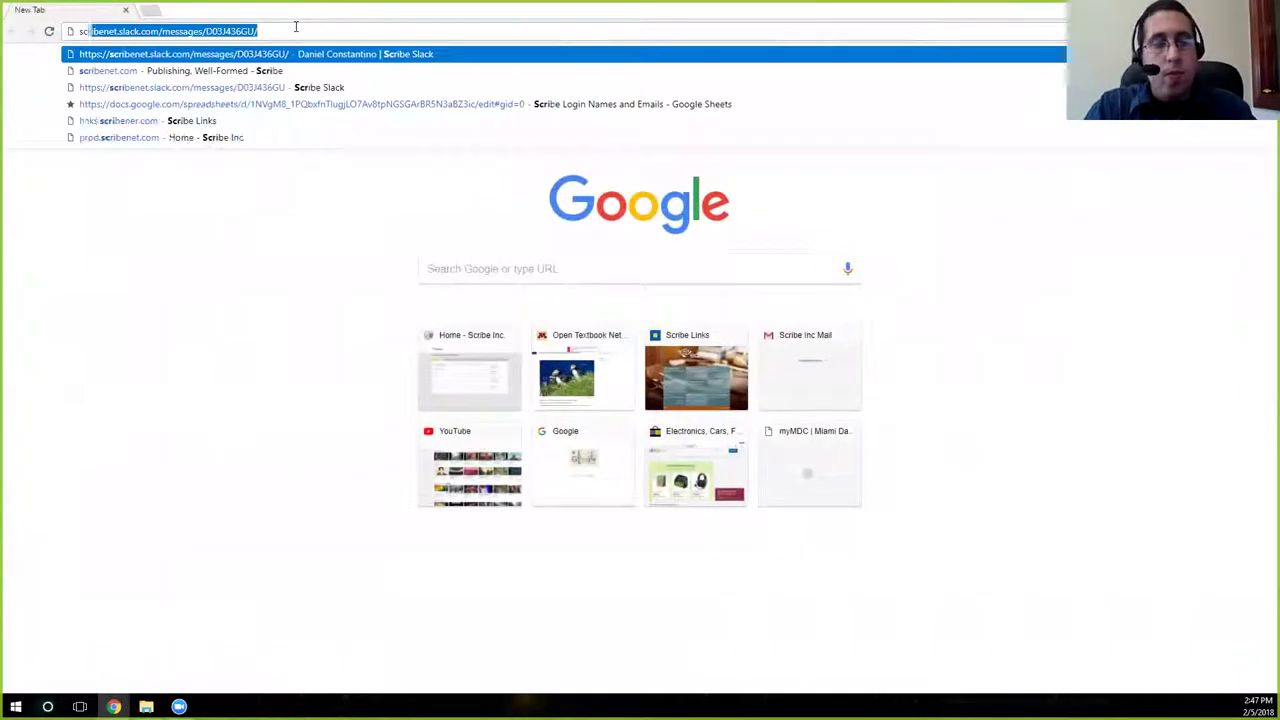
type(".co")
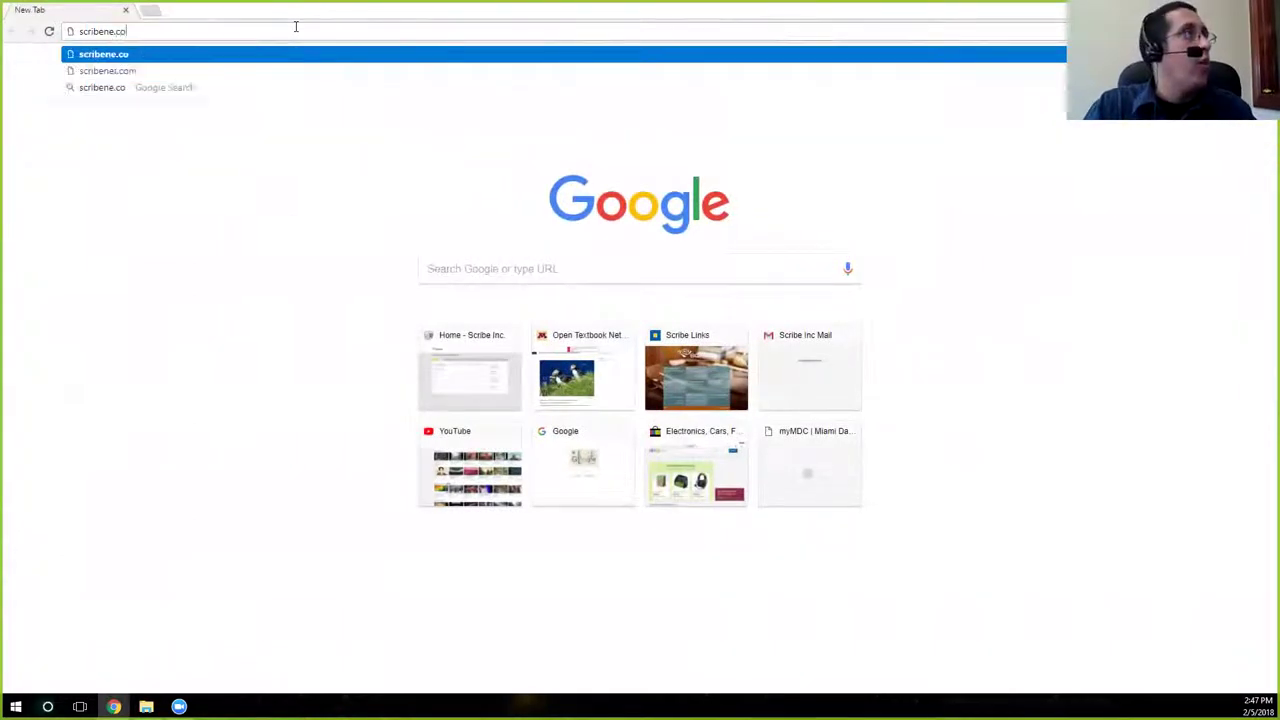
key("BackSpace")
key("BackSpace")
key("BackSpace")
type("t.com")
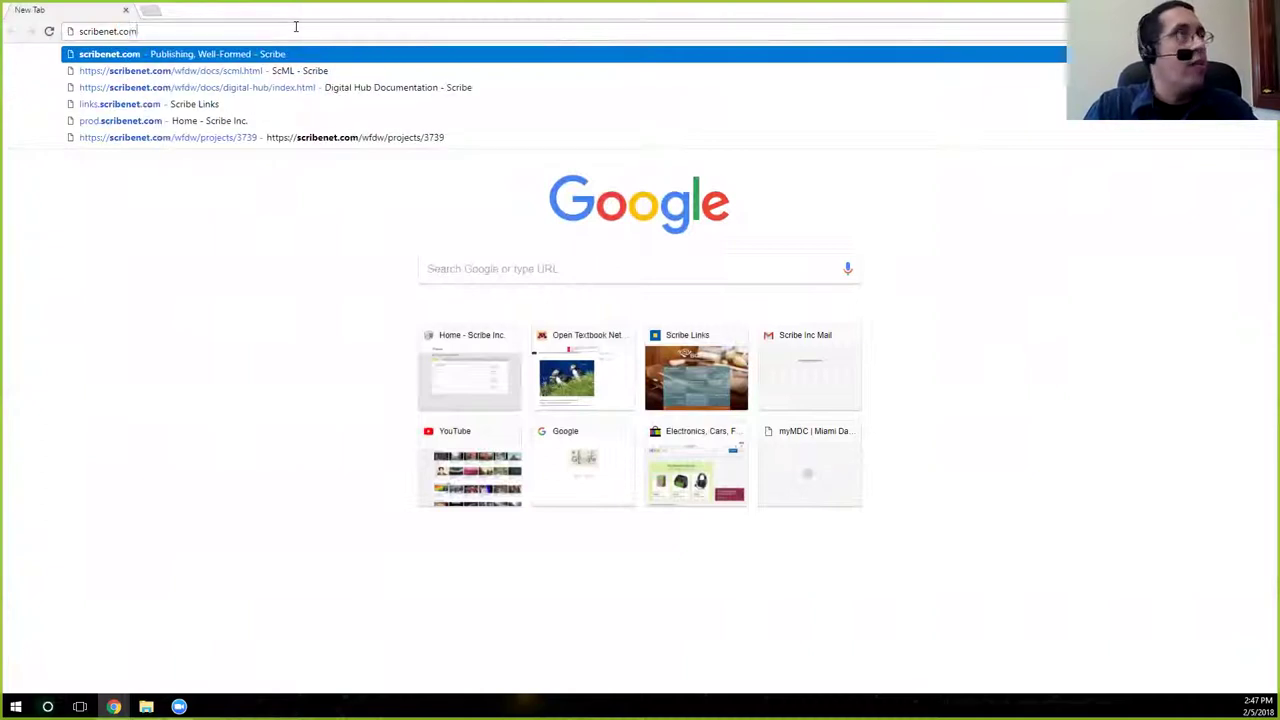
key("Return")
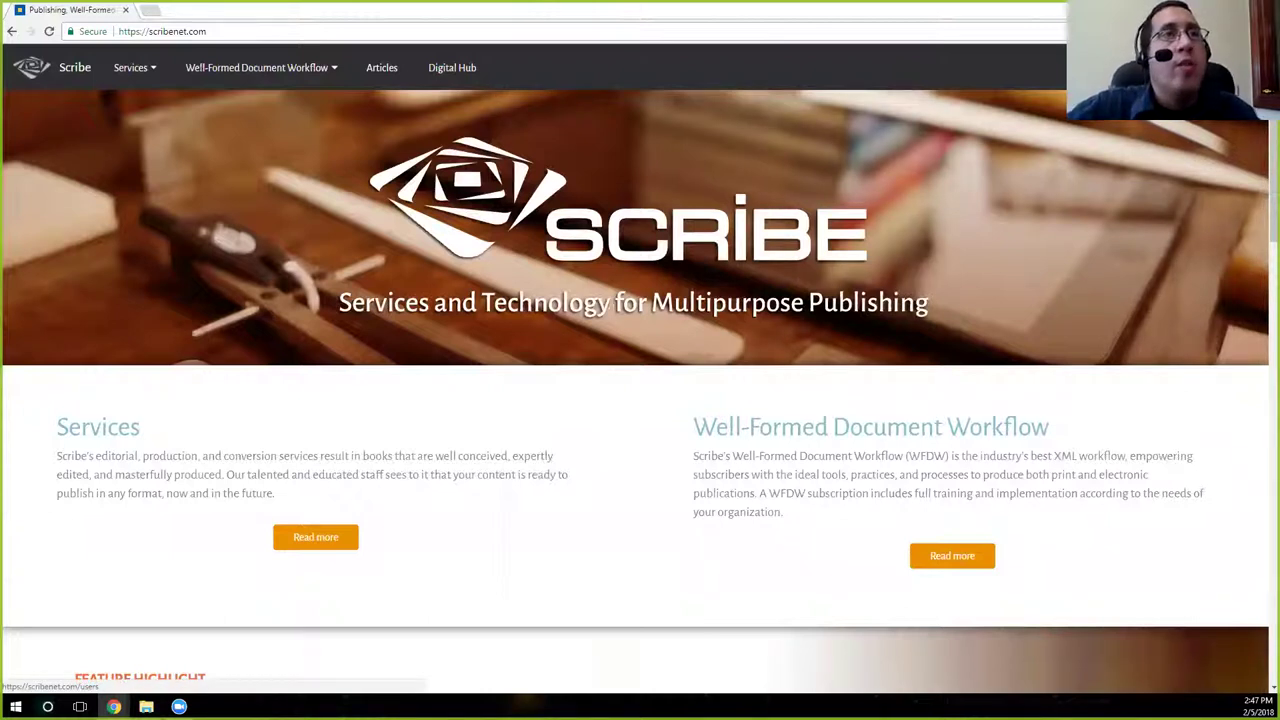
Sign out of the account from the Digital Hub organization page.
left_click(452, 67)
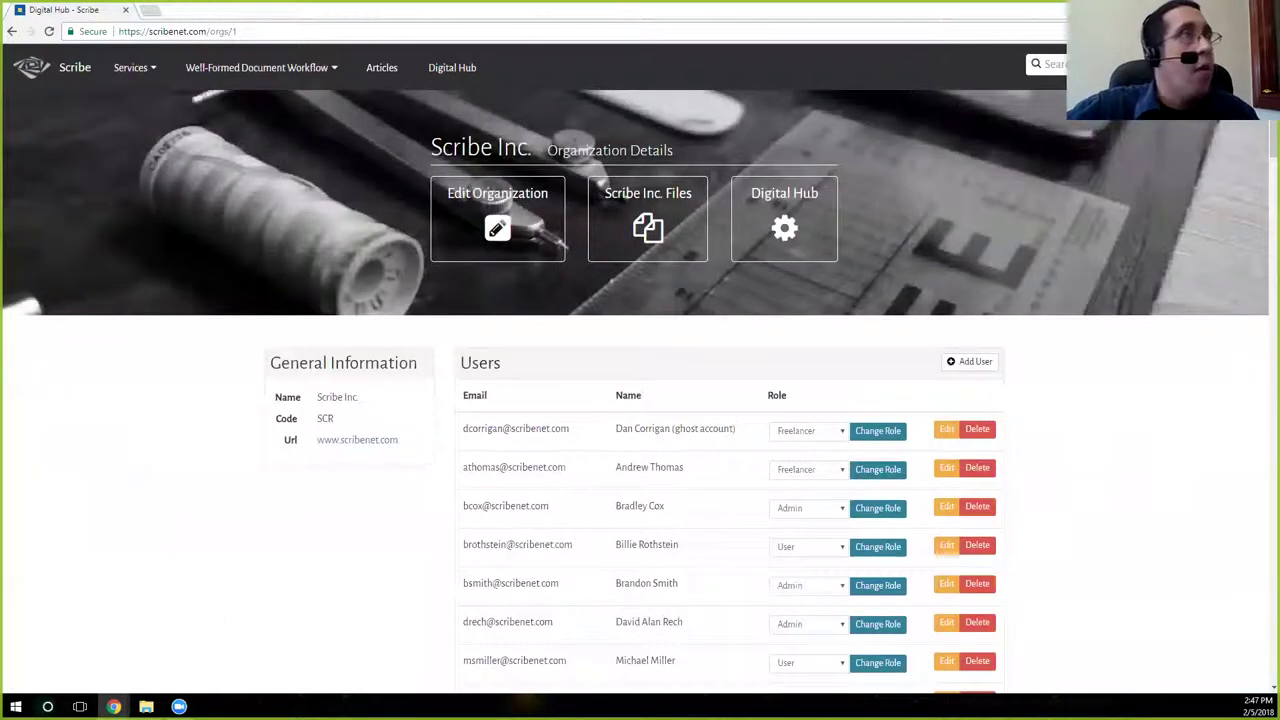
left_click(1255, 65)
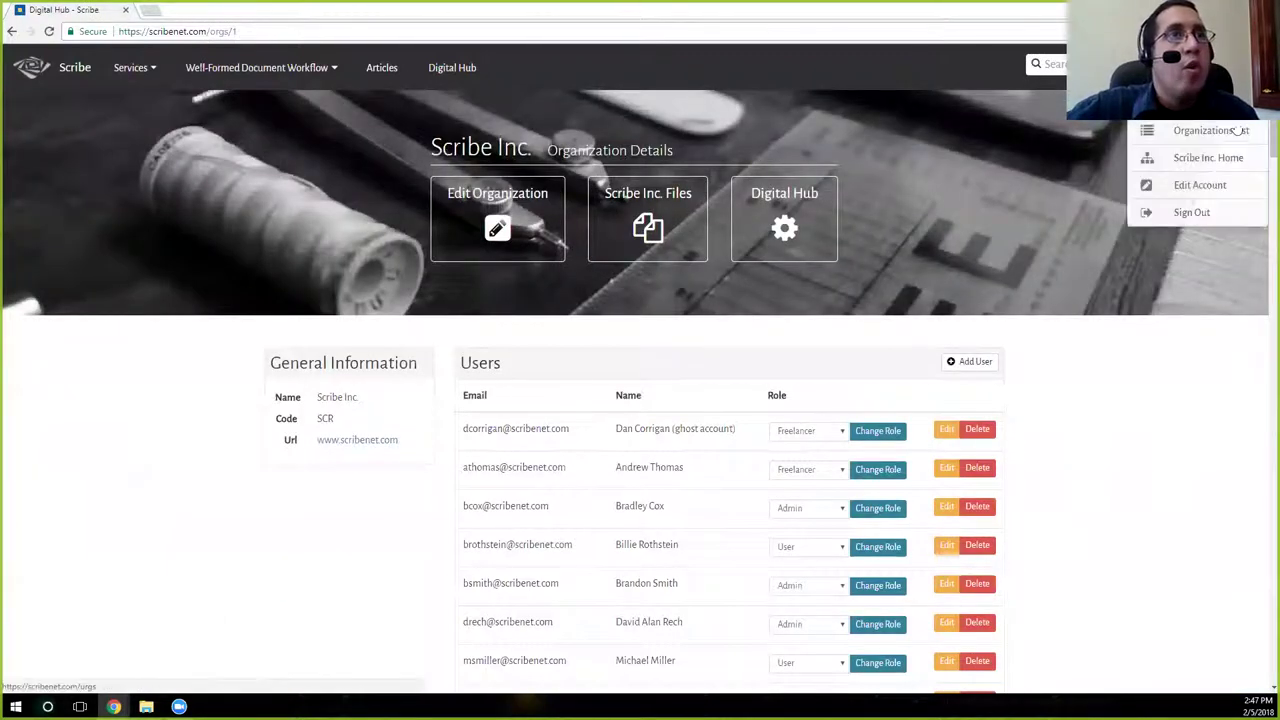
left_click(1192, 213)
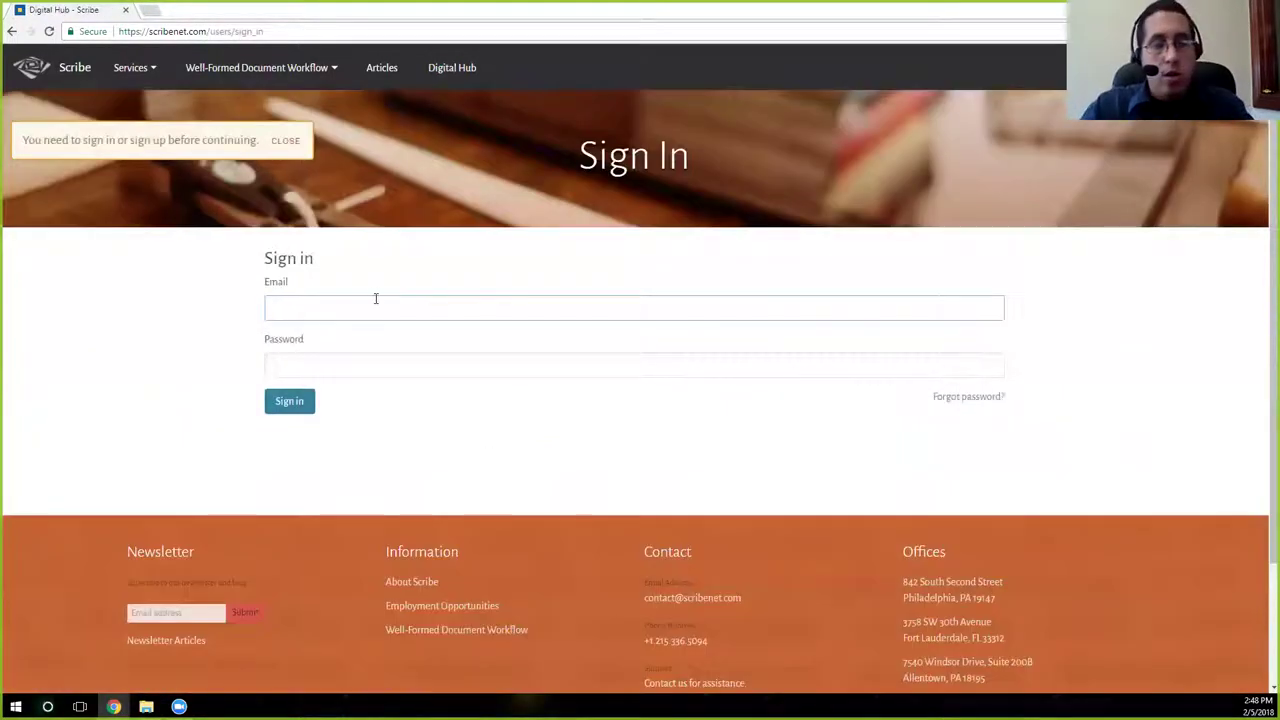
Sign back in with the saved e-mail and the account password, then reach the Digital Hub projects page.
type("eramire")
key("Down")
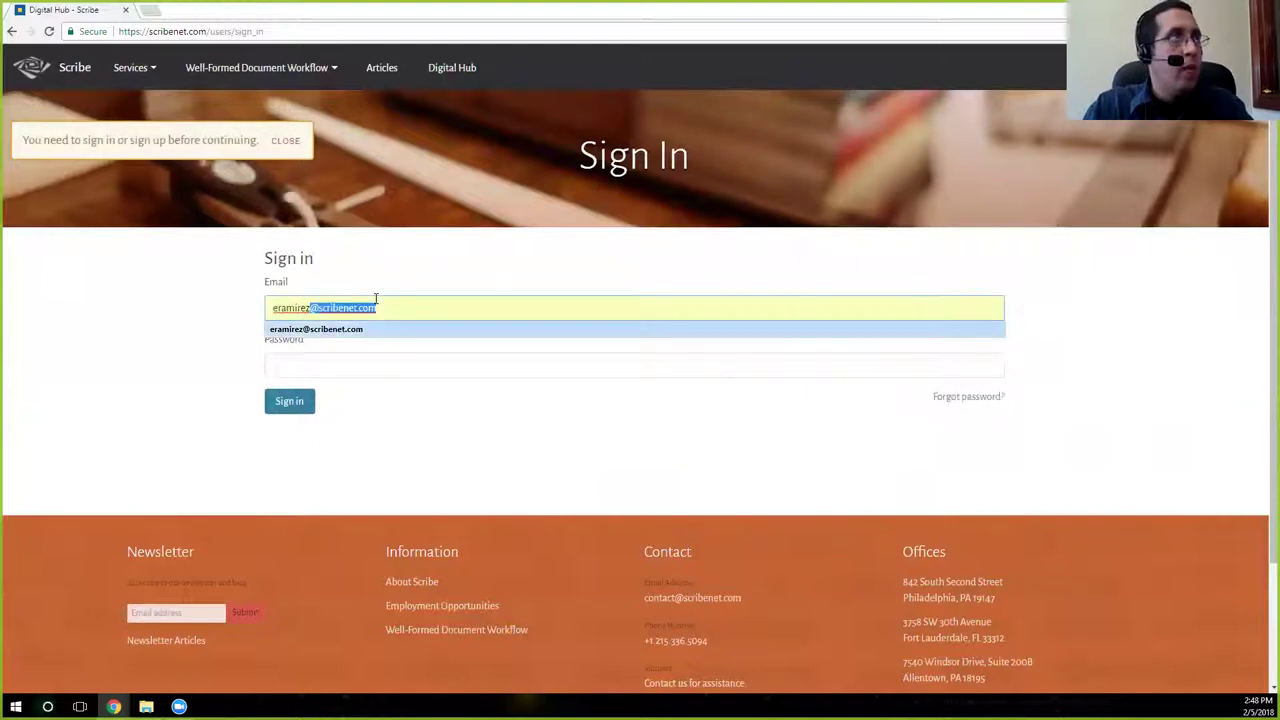
left_click(286, 332)
left_click(286, 362)
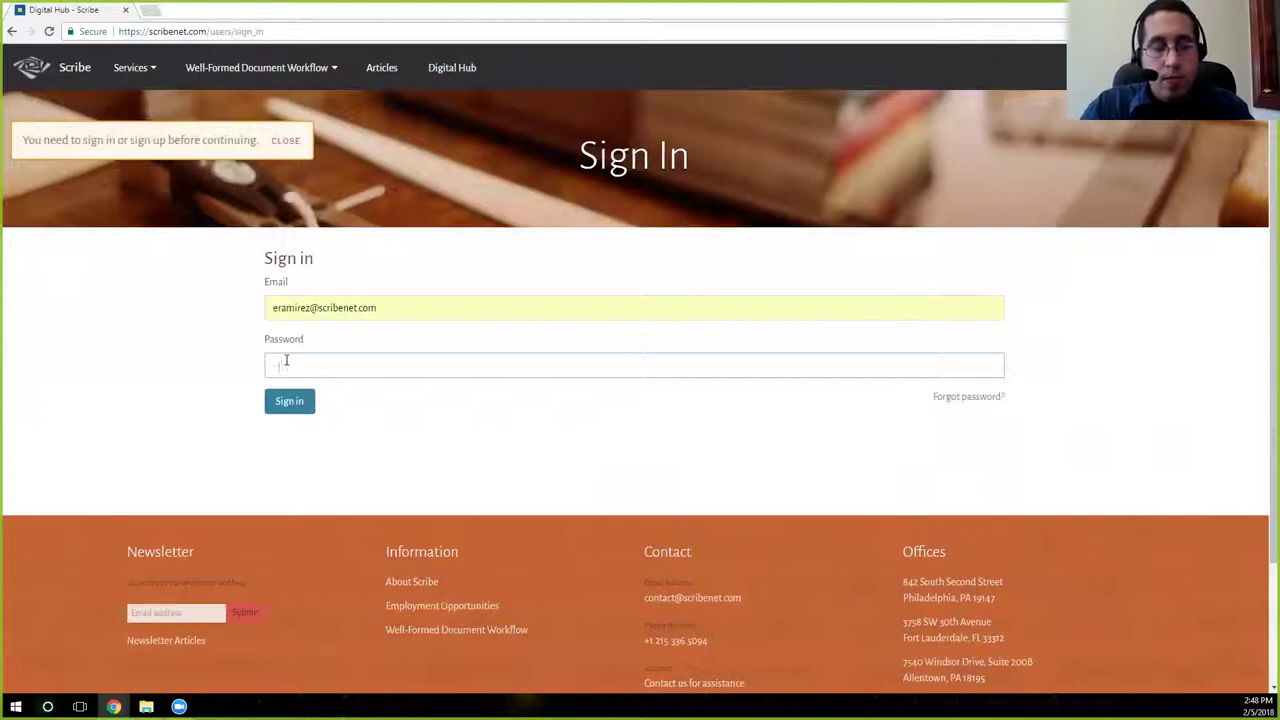
type("****")
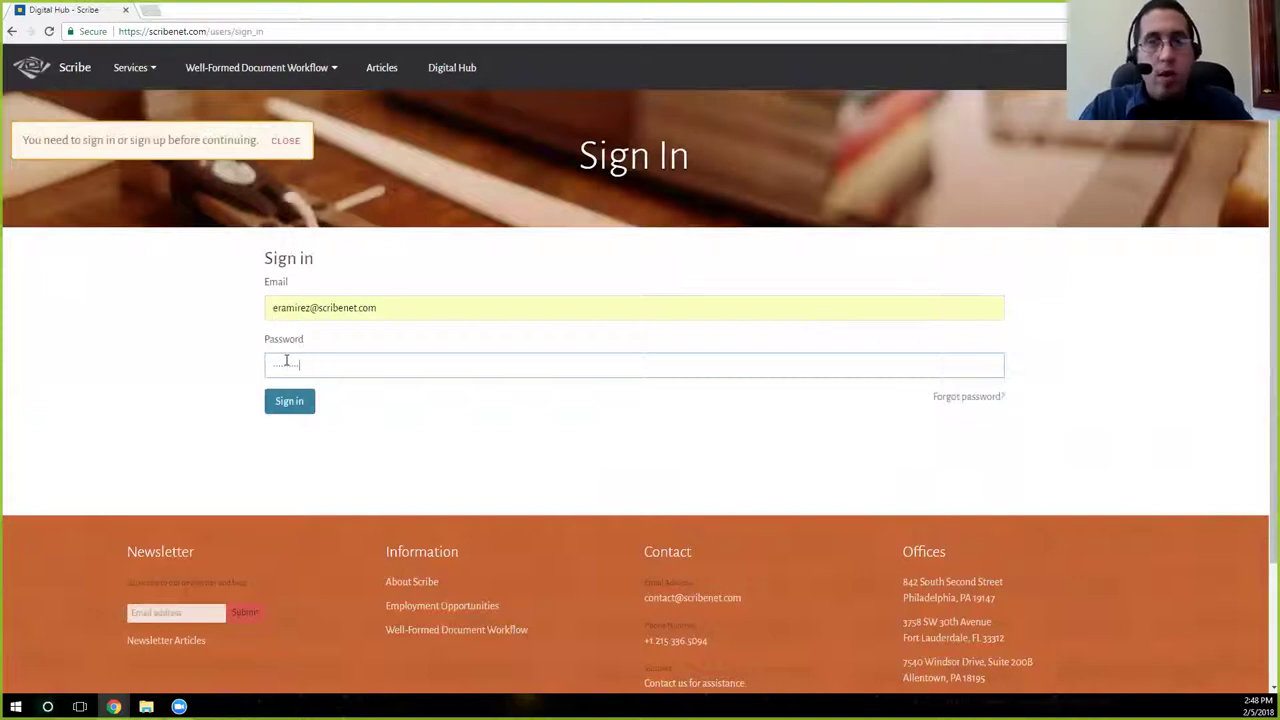
left_click(288, 403)
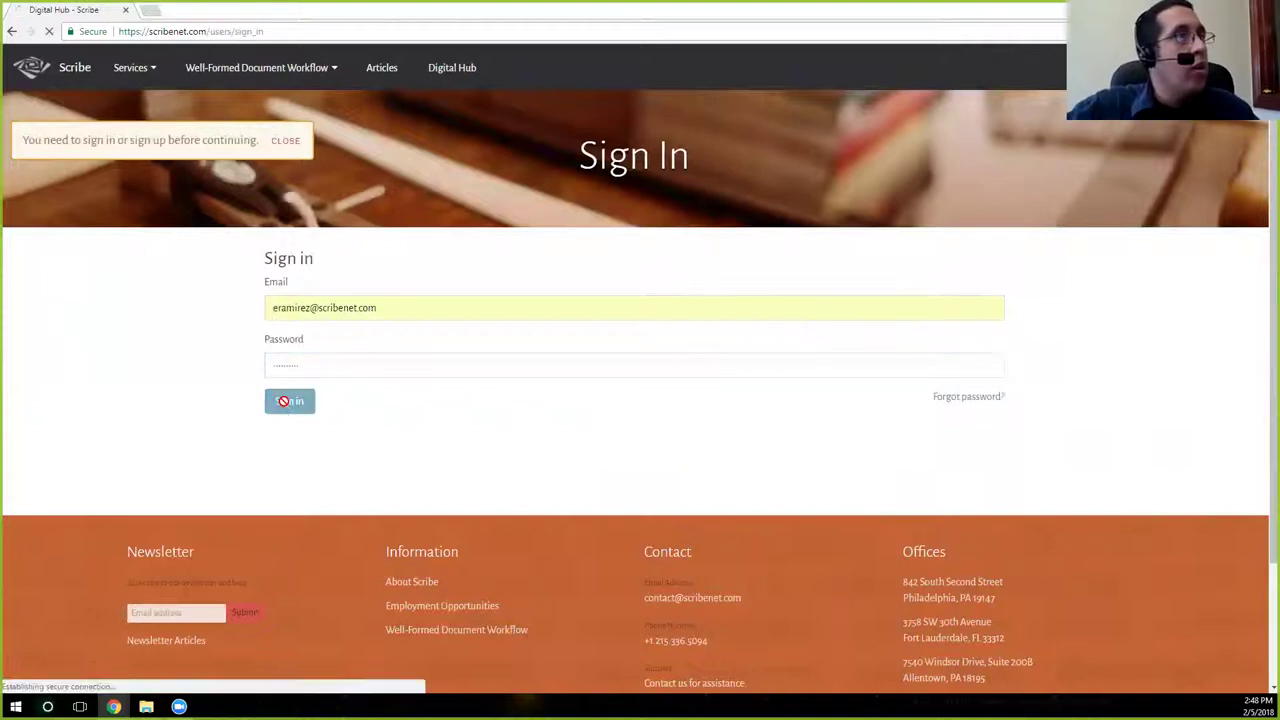
left_click(245, 80)
left_click(247, 152)
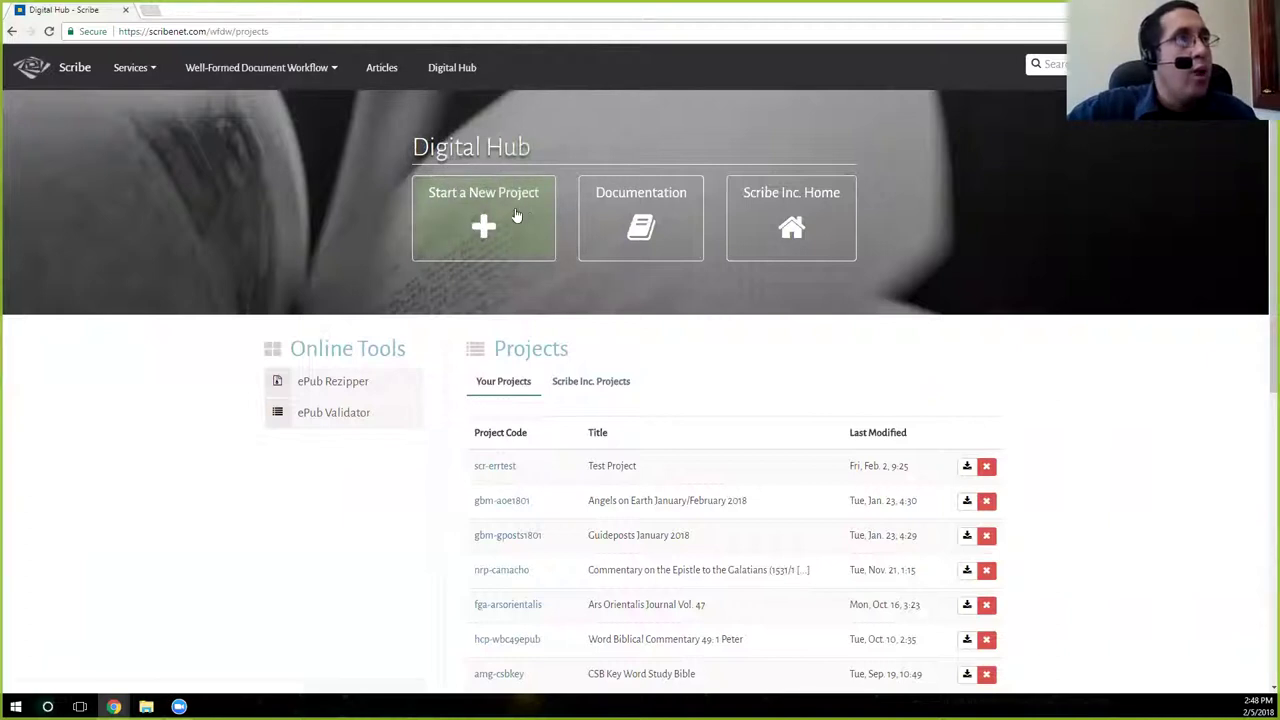
Start a new project, changing the code from the existing otn-demo to otn-demo1.
left_click(514, 207)
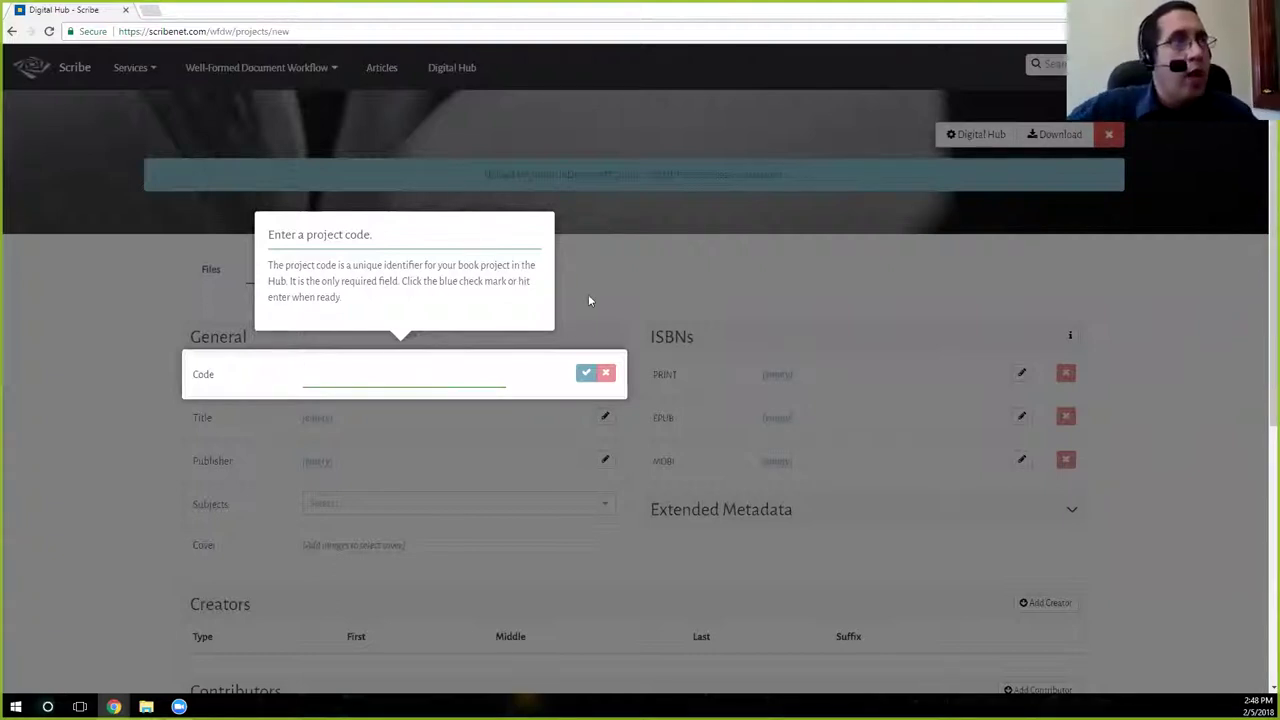
left_click(444, 383)
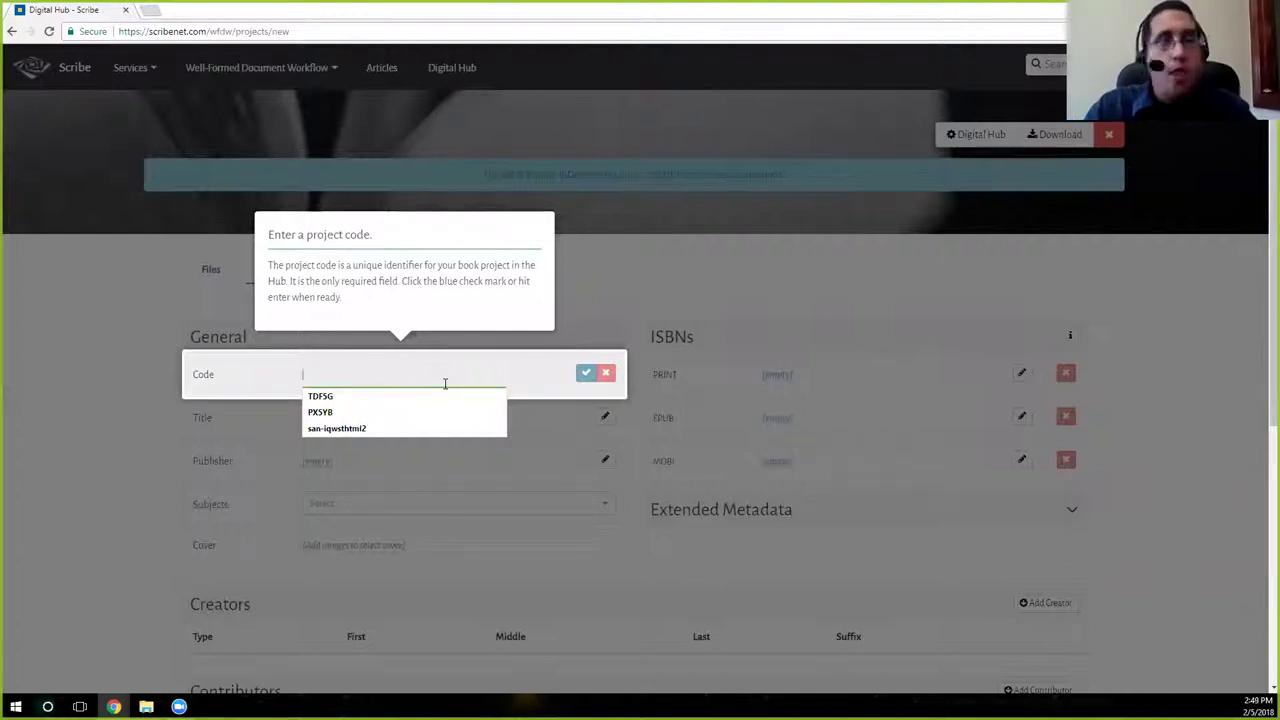
type("ot")
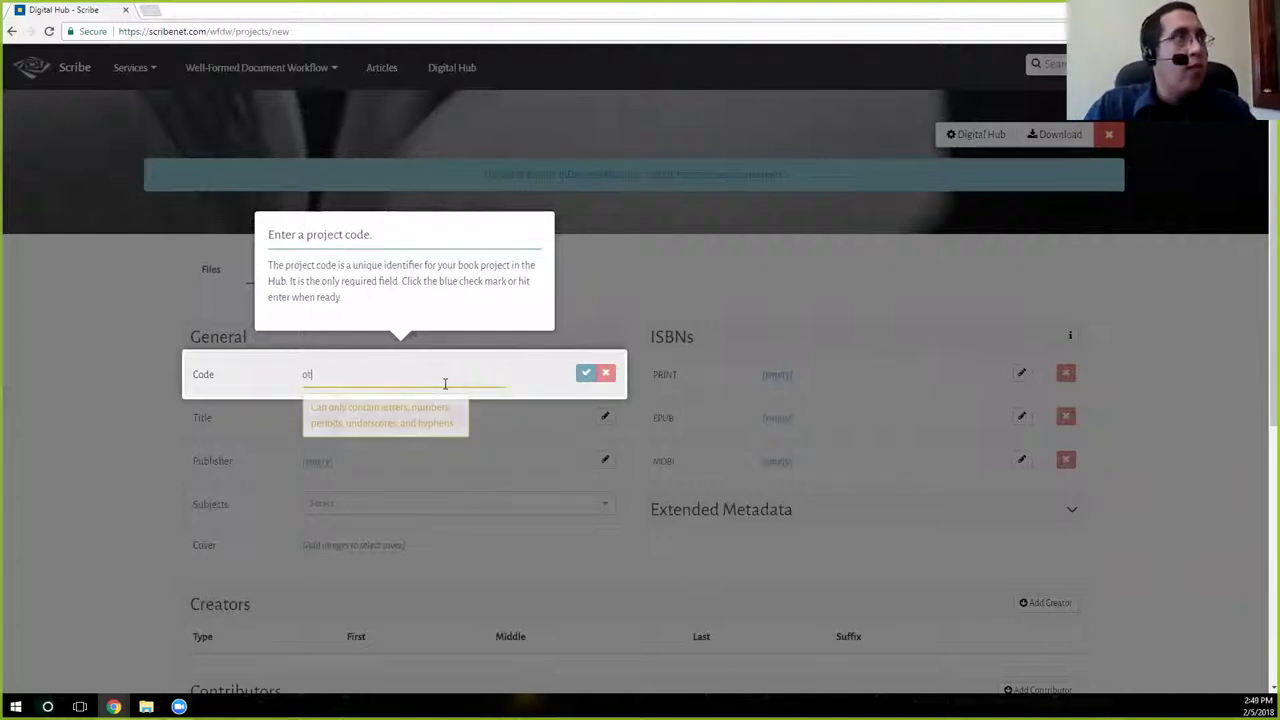
type("n-demo")
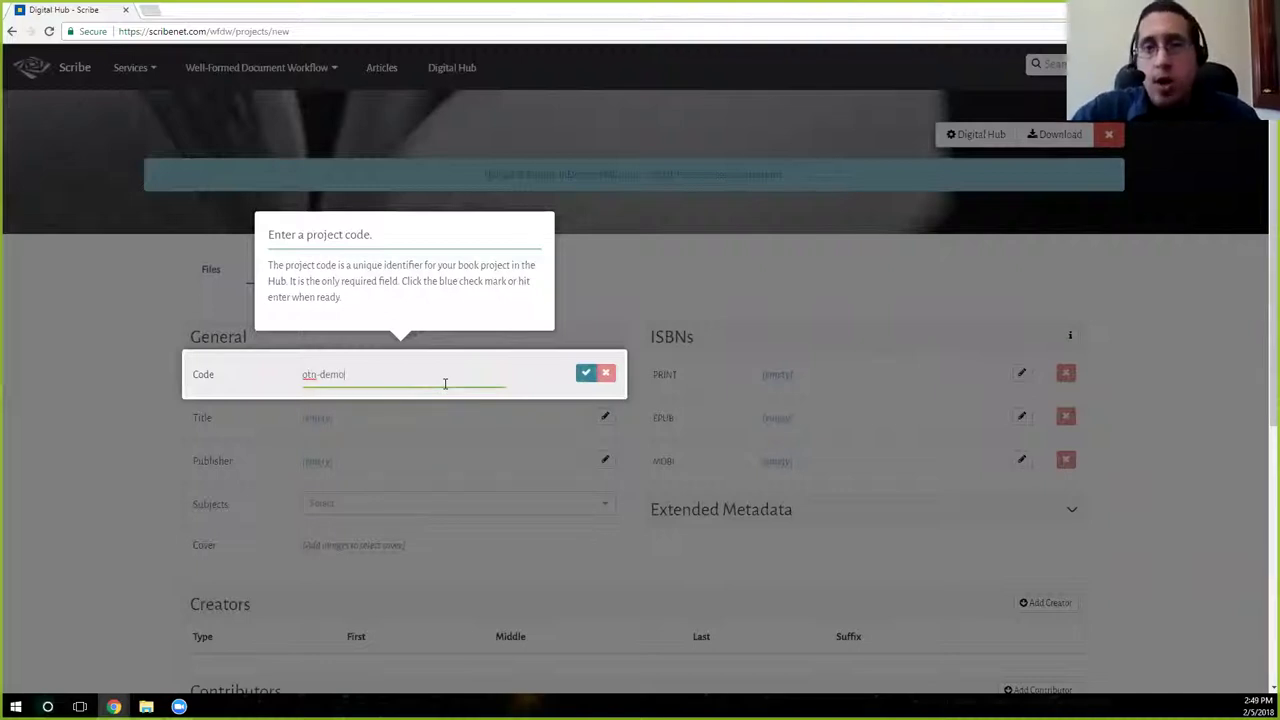
left_click(584, 376)
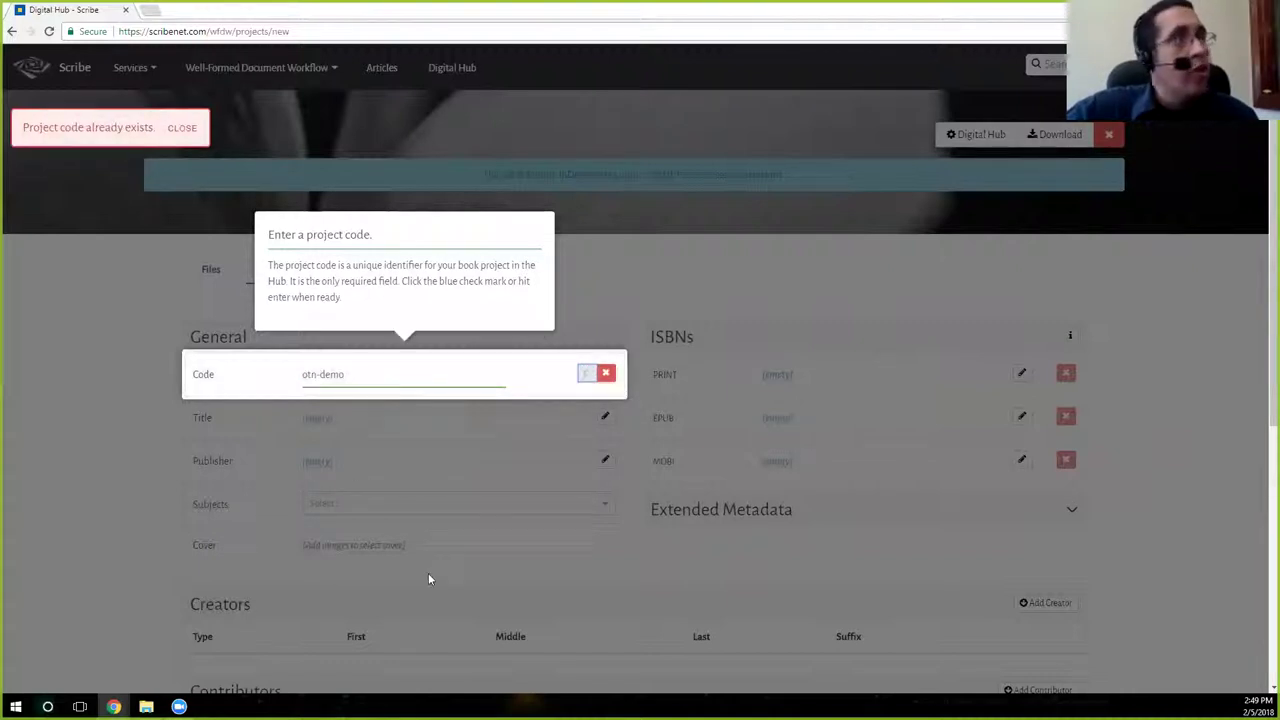
left_click(386, 379)
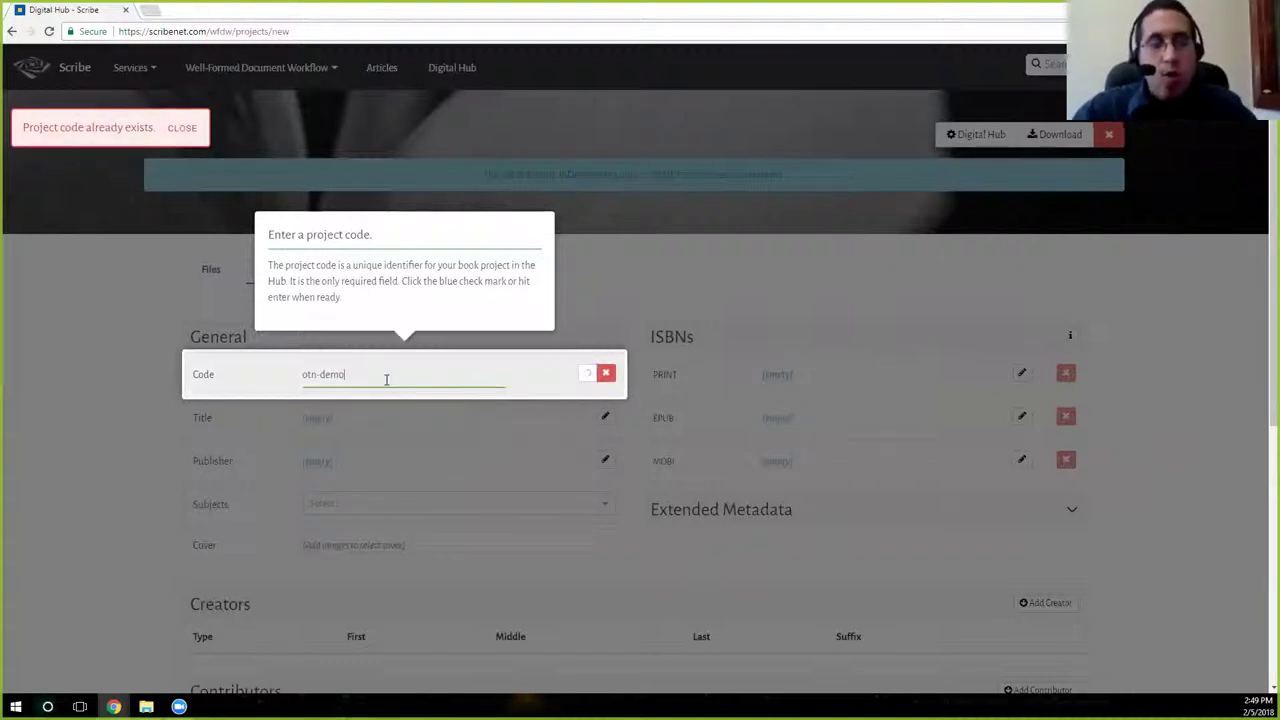
key("Escape")
left_click(338, 370)
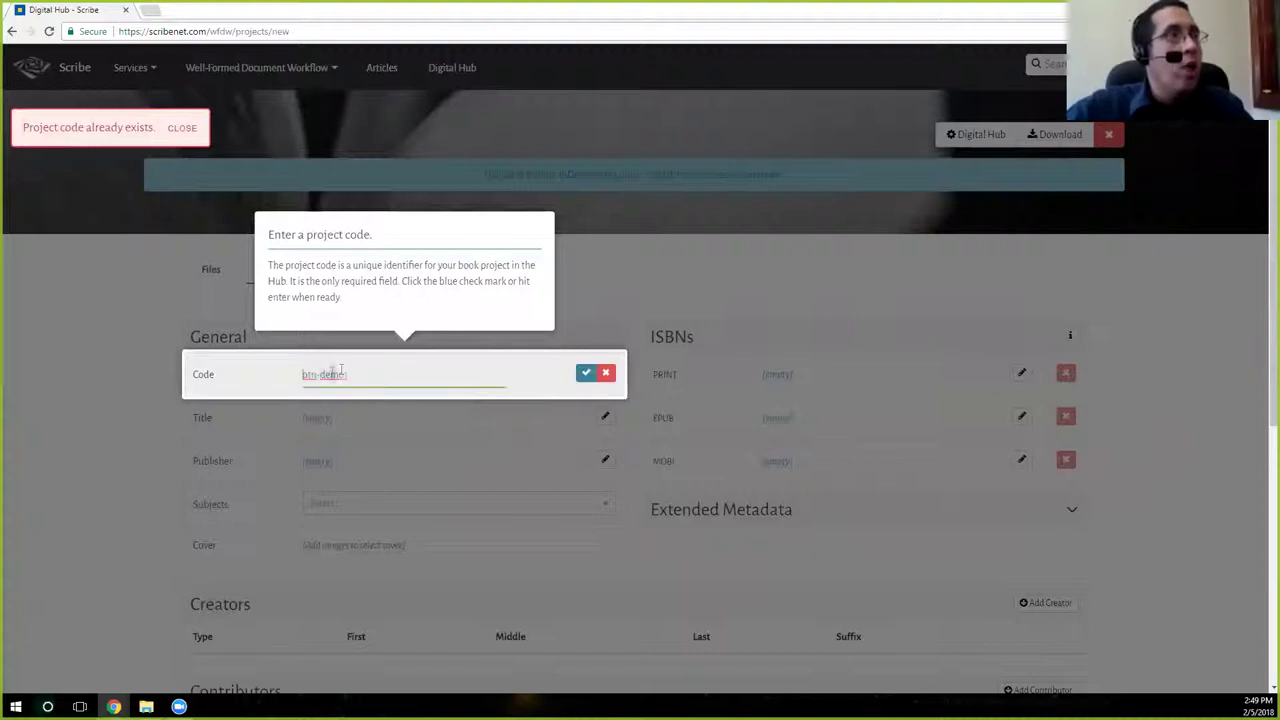
type("1")
left_click(586, 373)
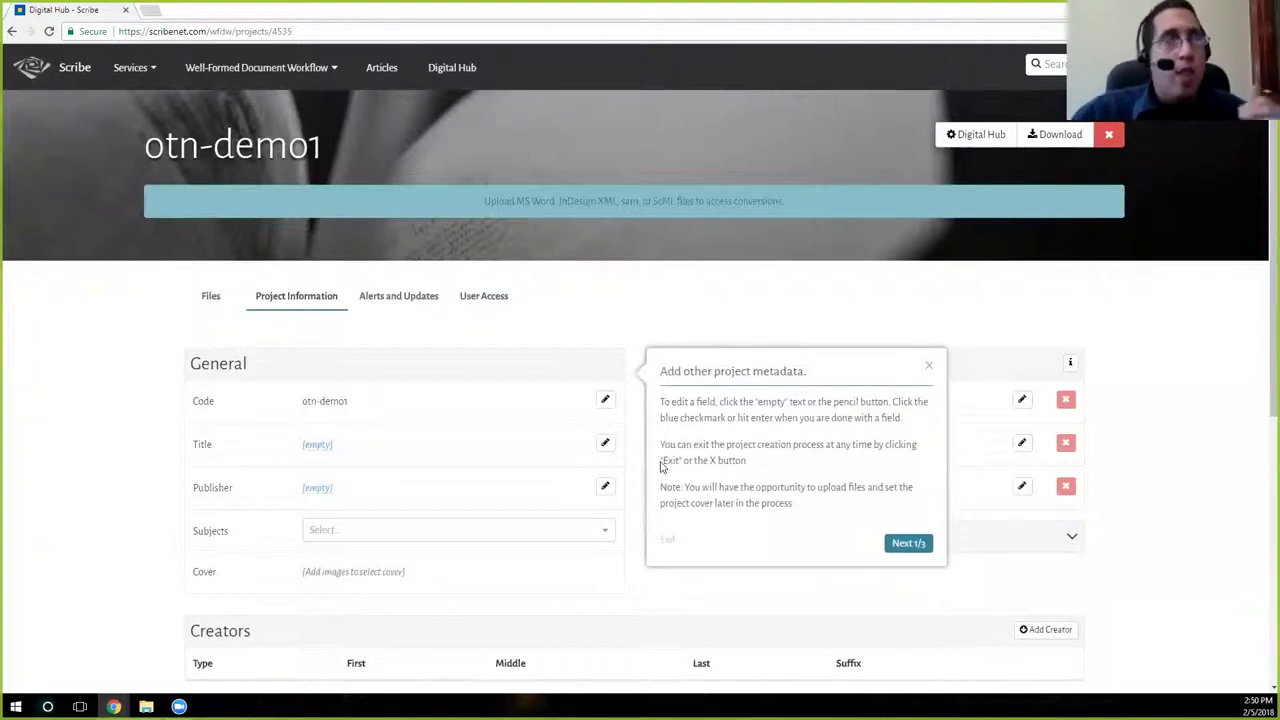
Set the project title to 'OTN Demo' and the publisher to 'Scribe'.
left_click(317, 444)
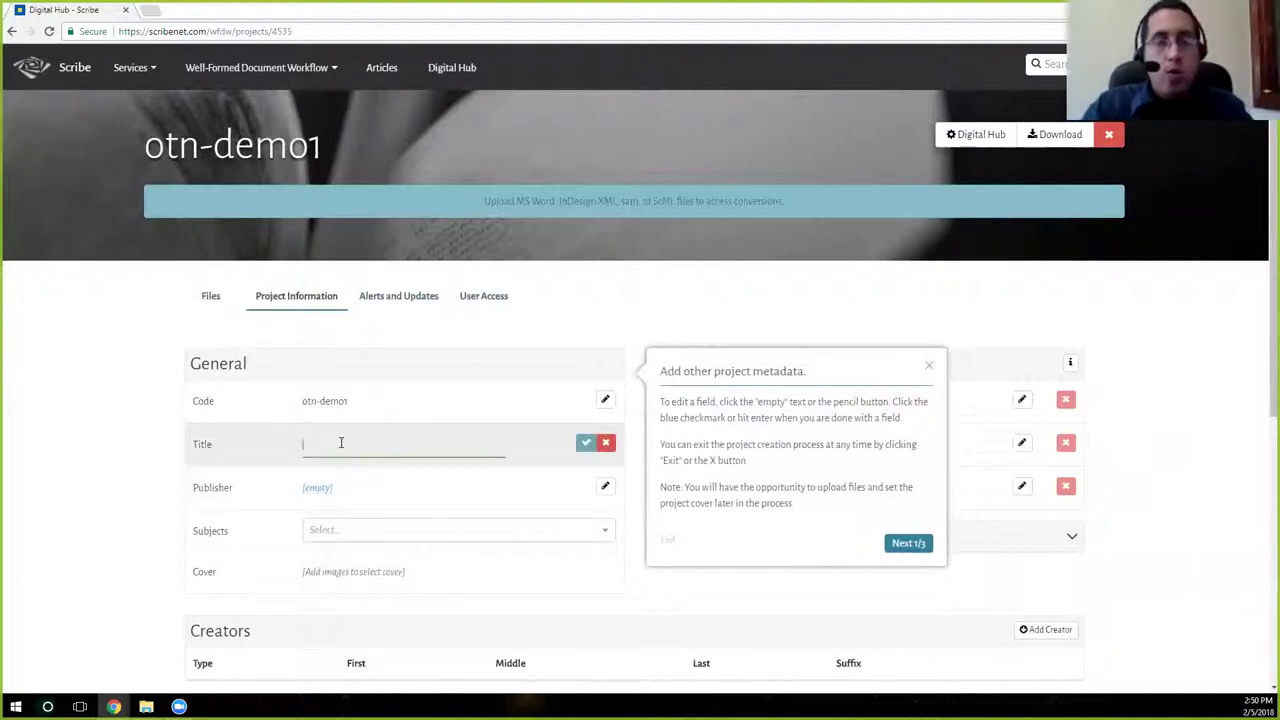
type("OTN ")
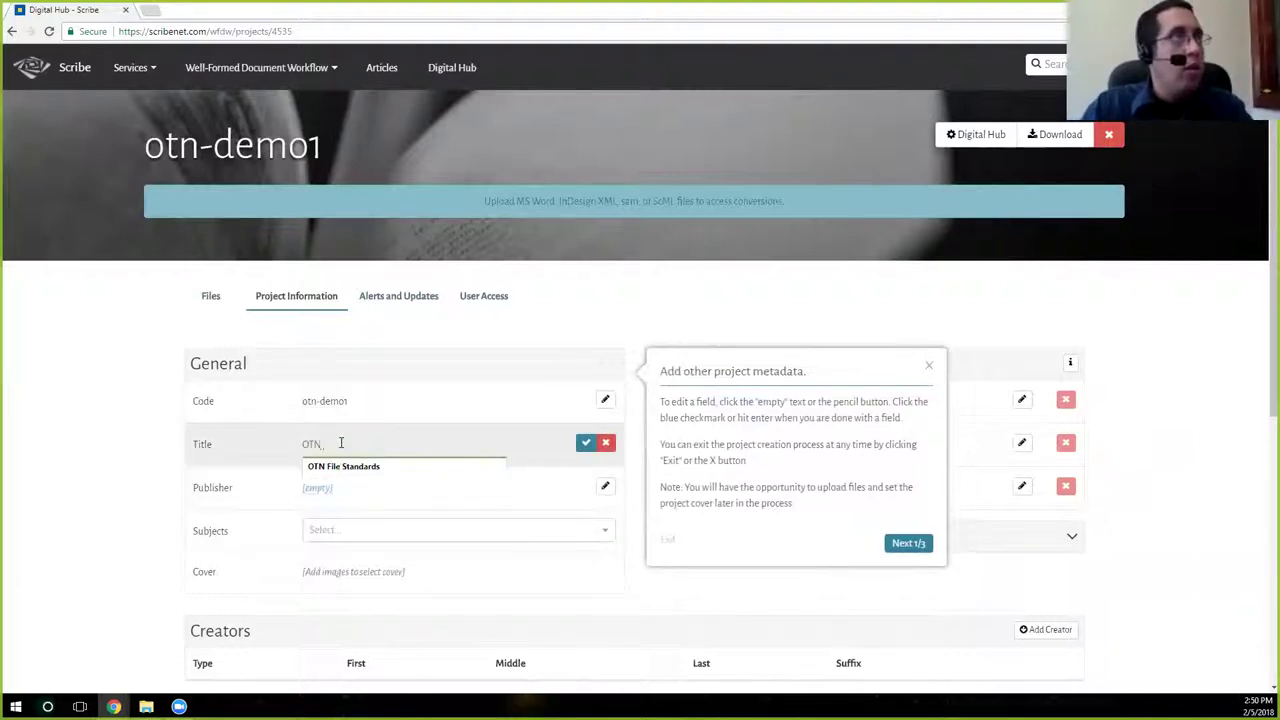
type("Demo")
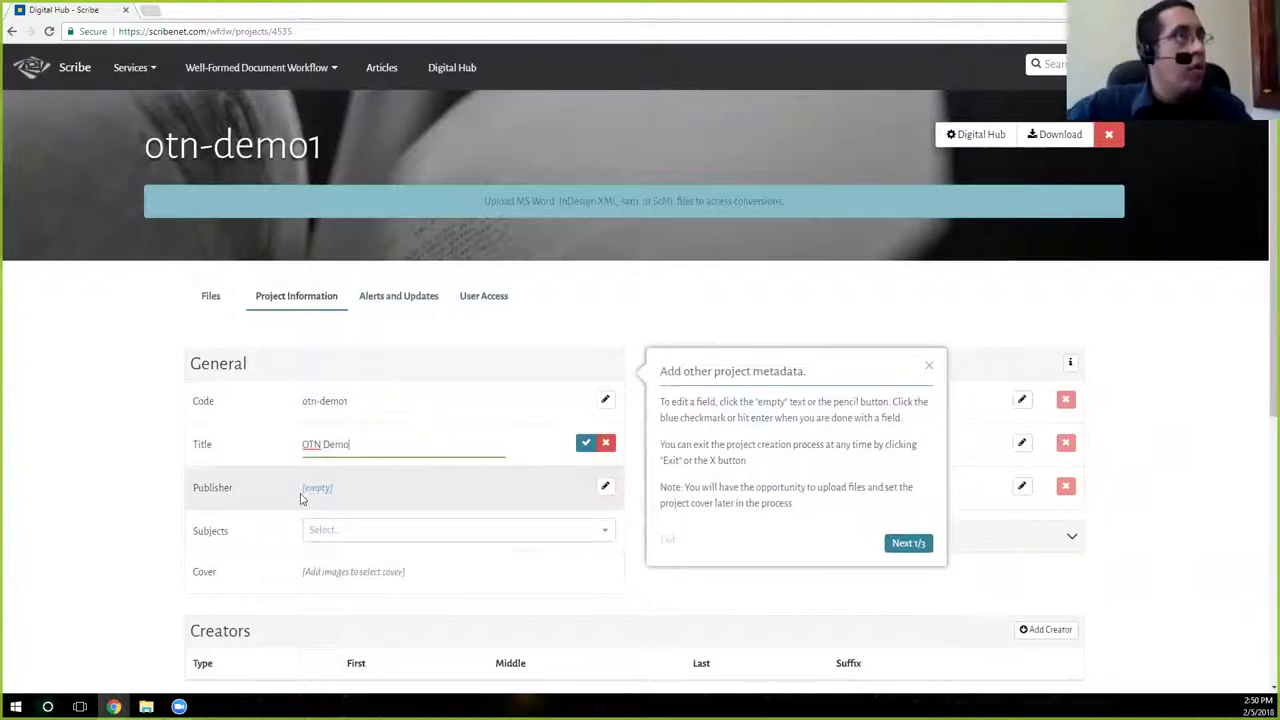
left_click(314, 487)
type("Scribe")
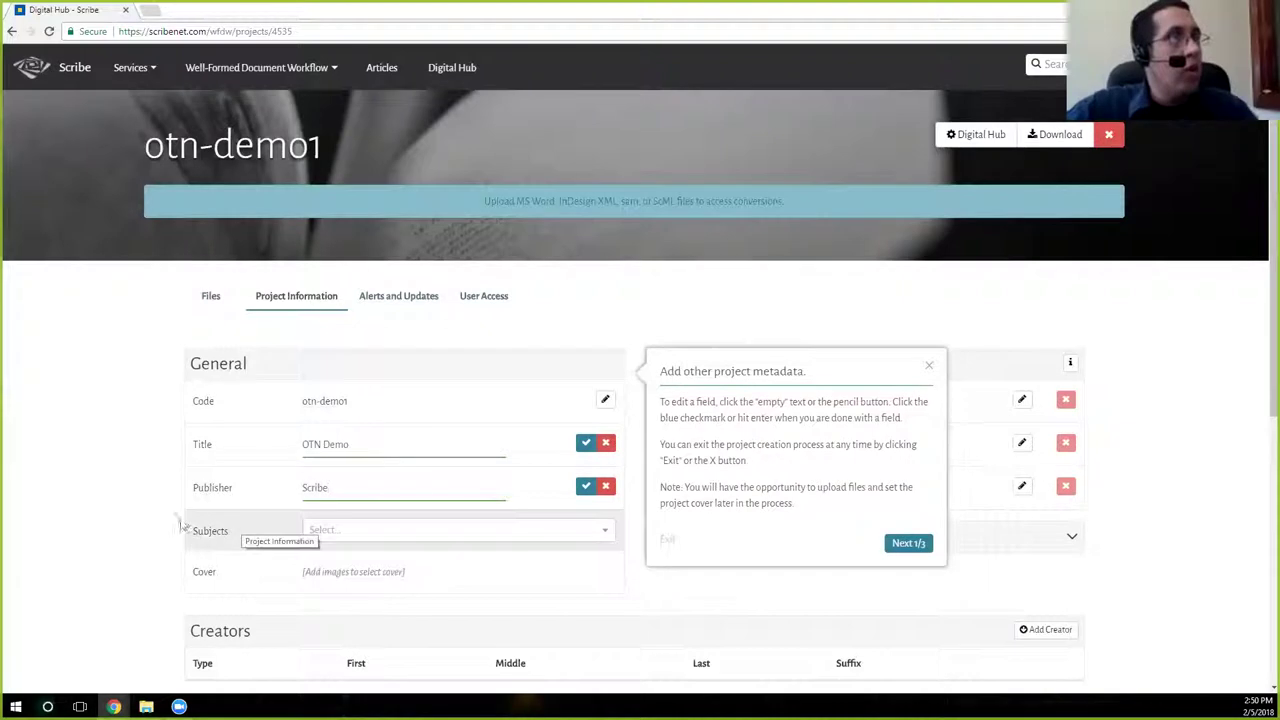
Dismiss the tour tip and change the project code to otn-demo1-err.
left_click(887, 478)
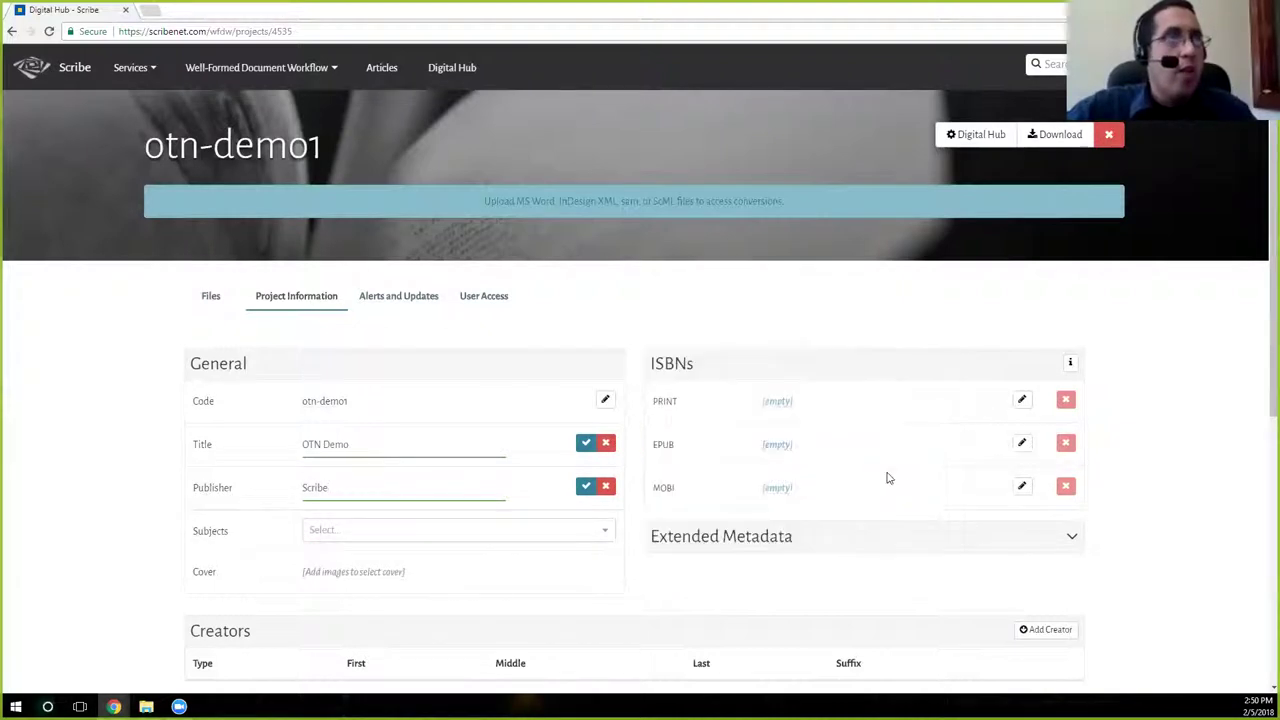
scroll(686, 432, "down", 2)
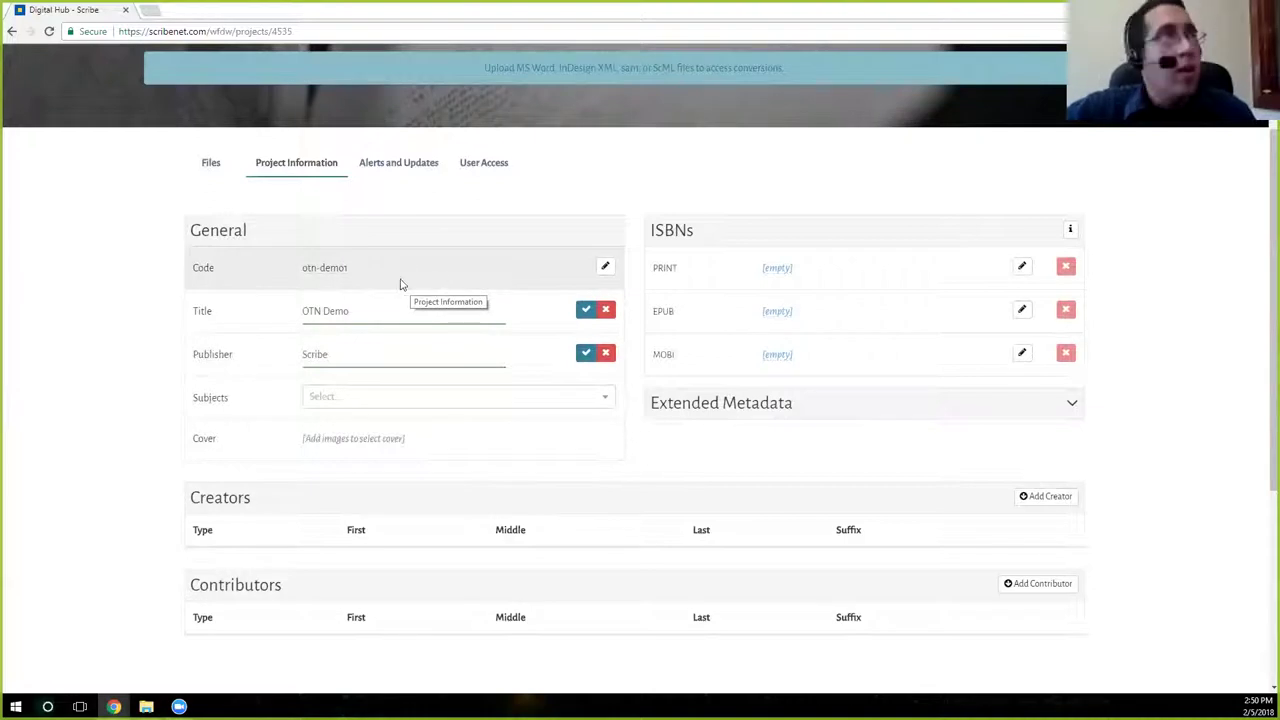
left_click(345, 268)
key("BackSpace")
type("-err")
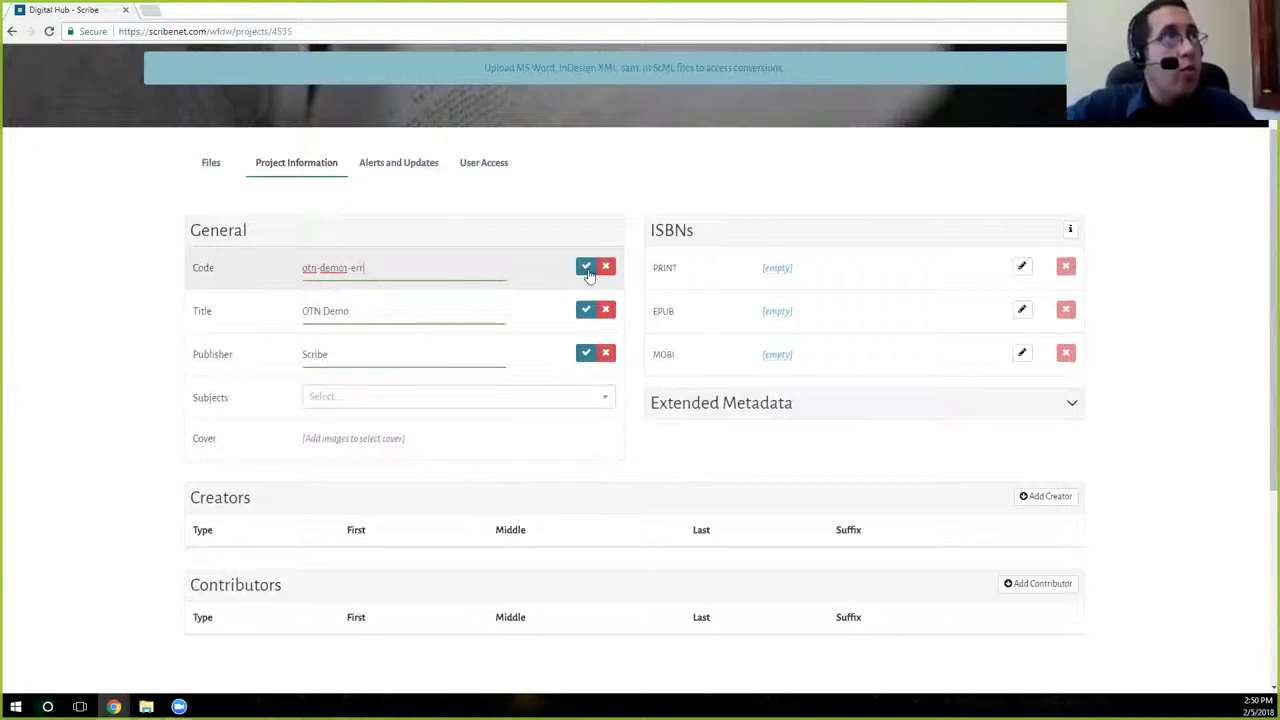
left_click(586, 266)
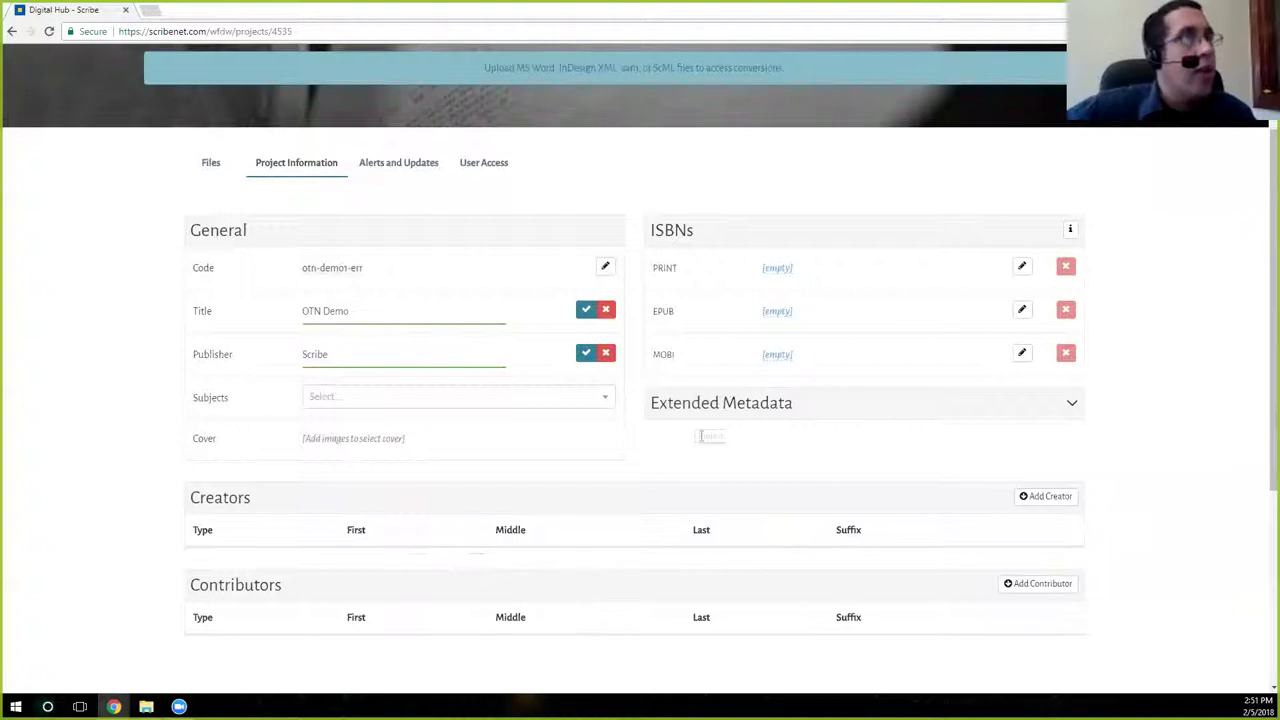
Upload otn-demo-redux-training.docx to the otn-demo1-err project through the Files page.
left_click(214, 171)
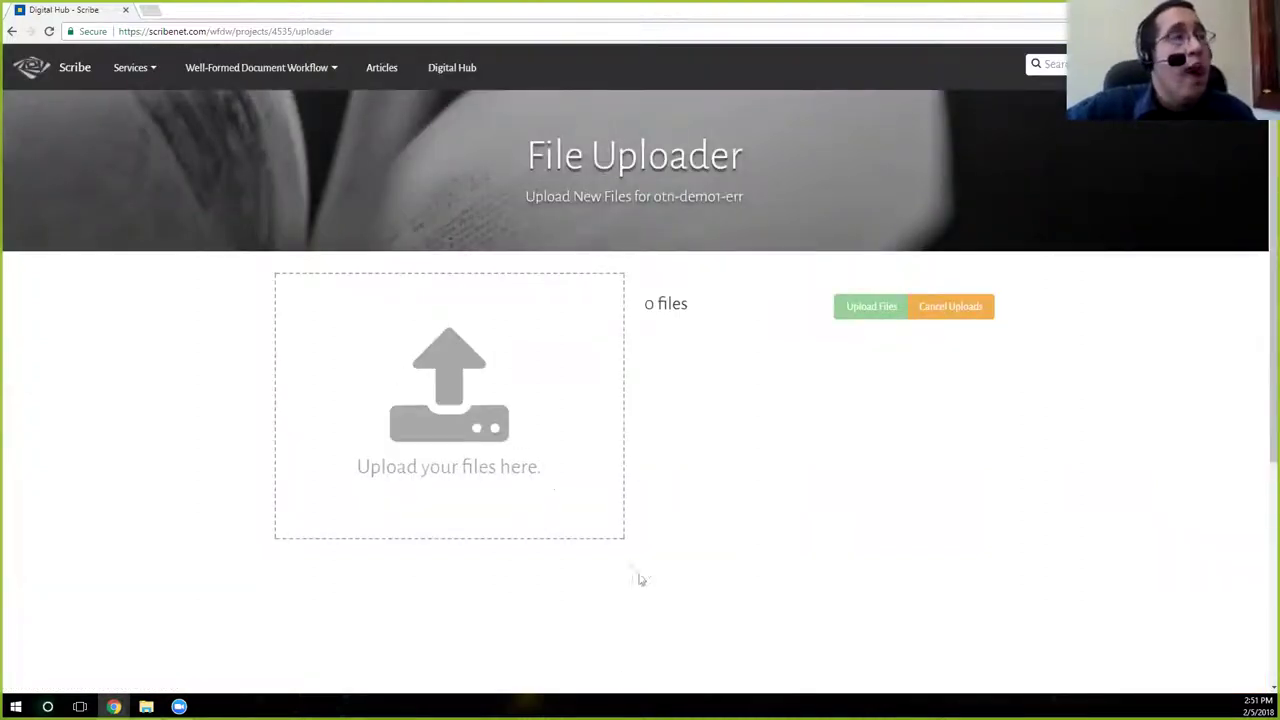
left_click(472, 395)
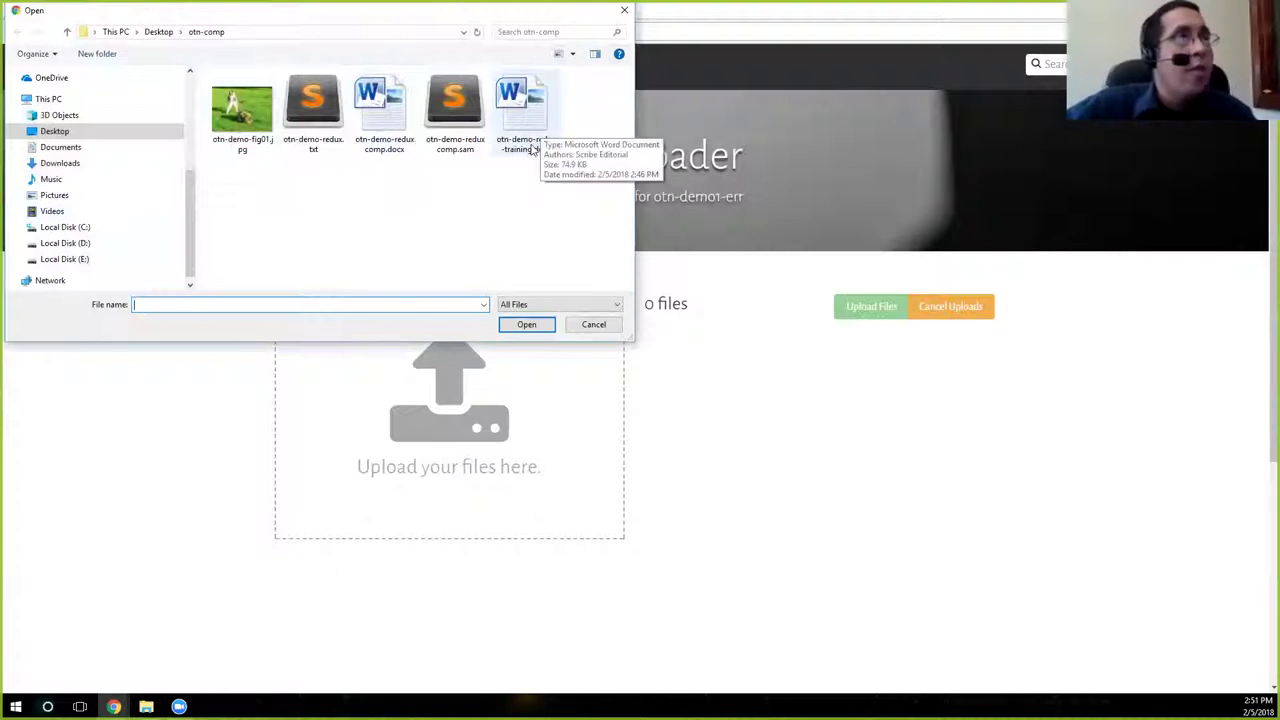
left_click(534, 124)
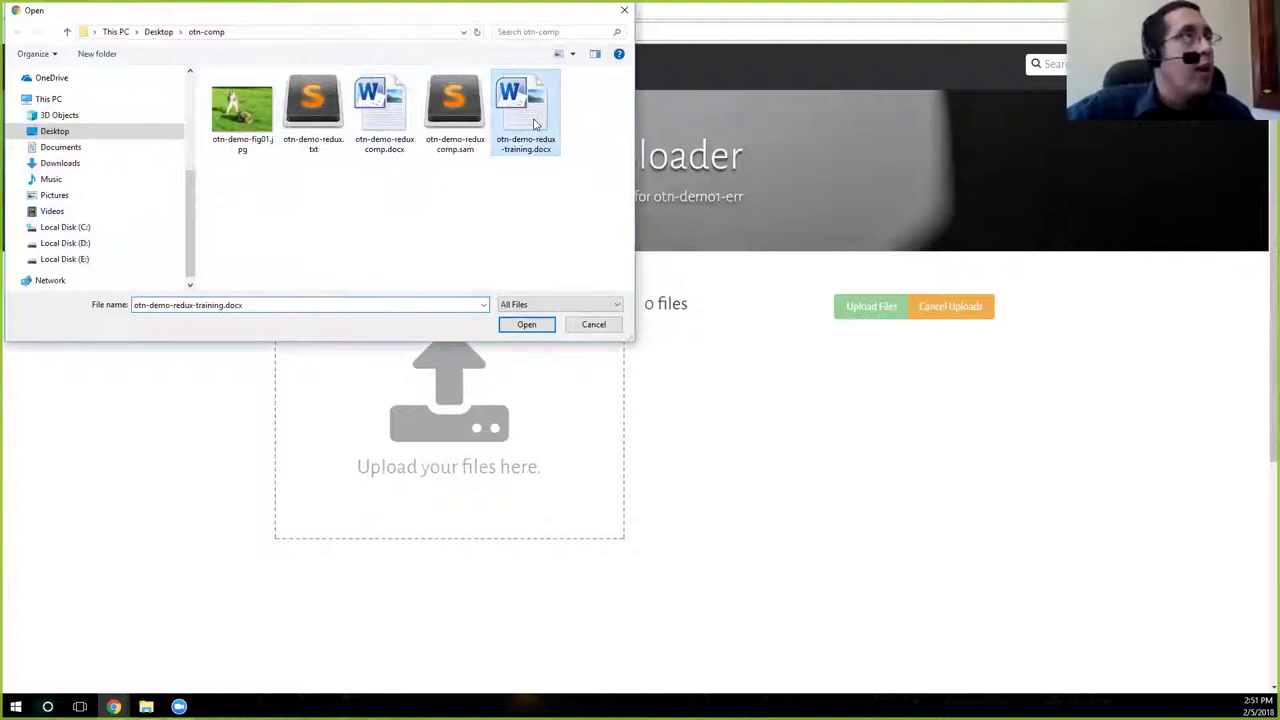
left_click(527, 325)
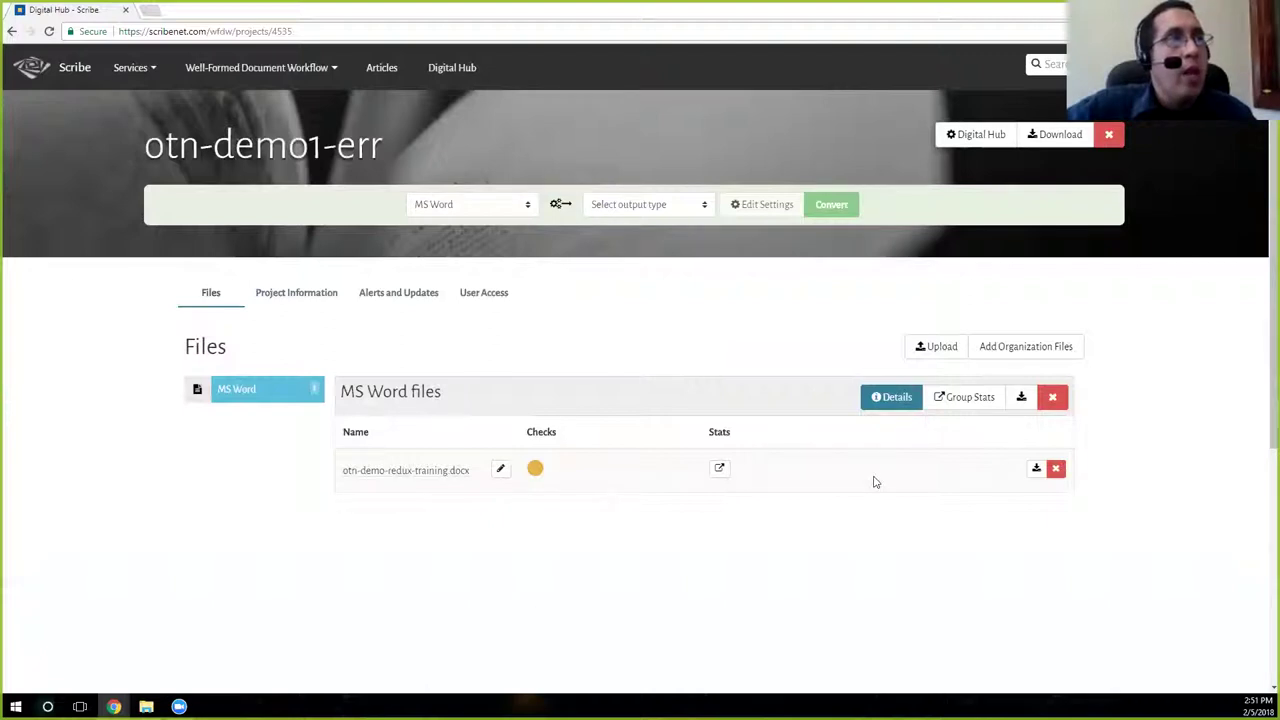
left_click(536, 472)
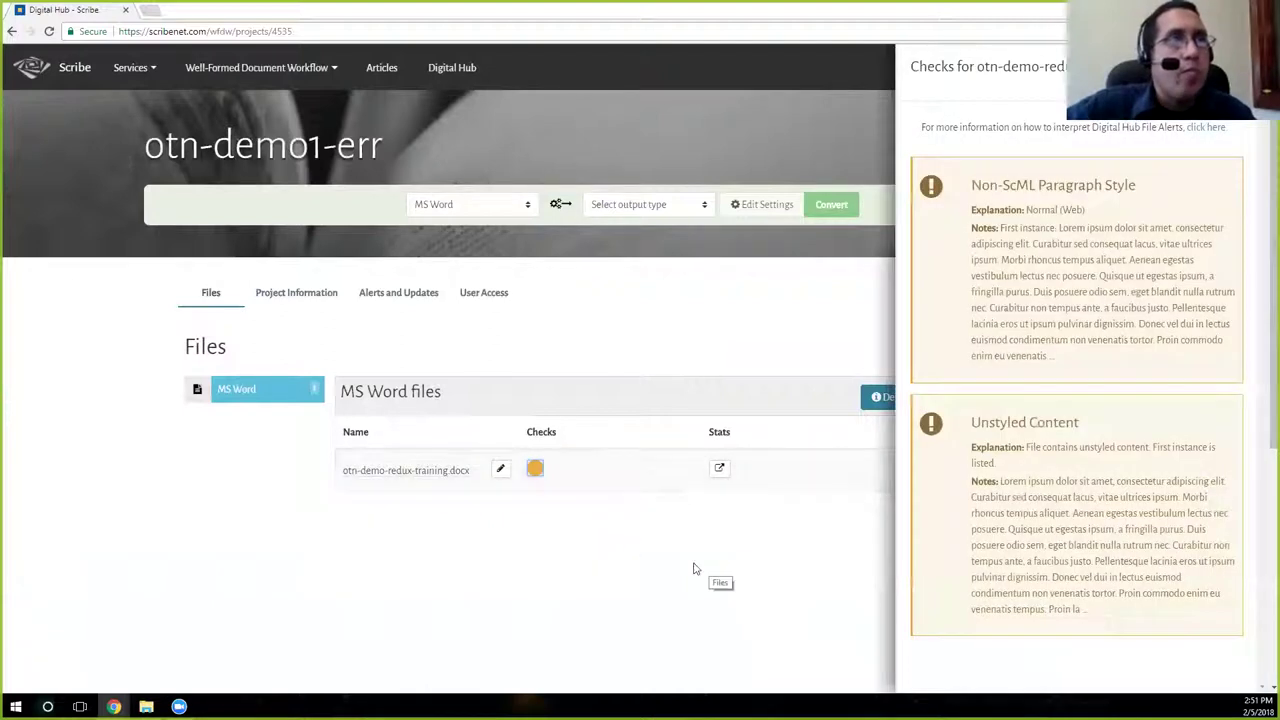
left_click(535, 468)
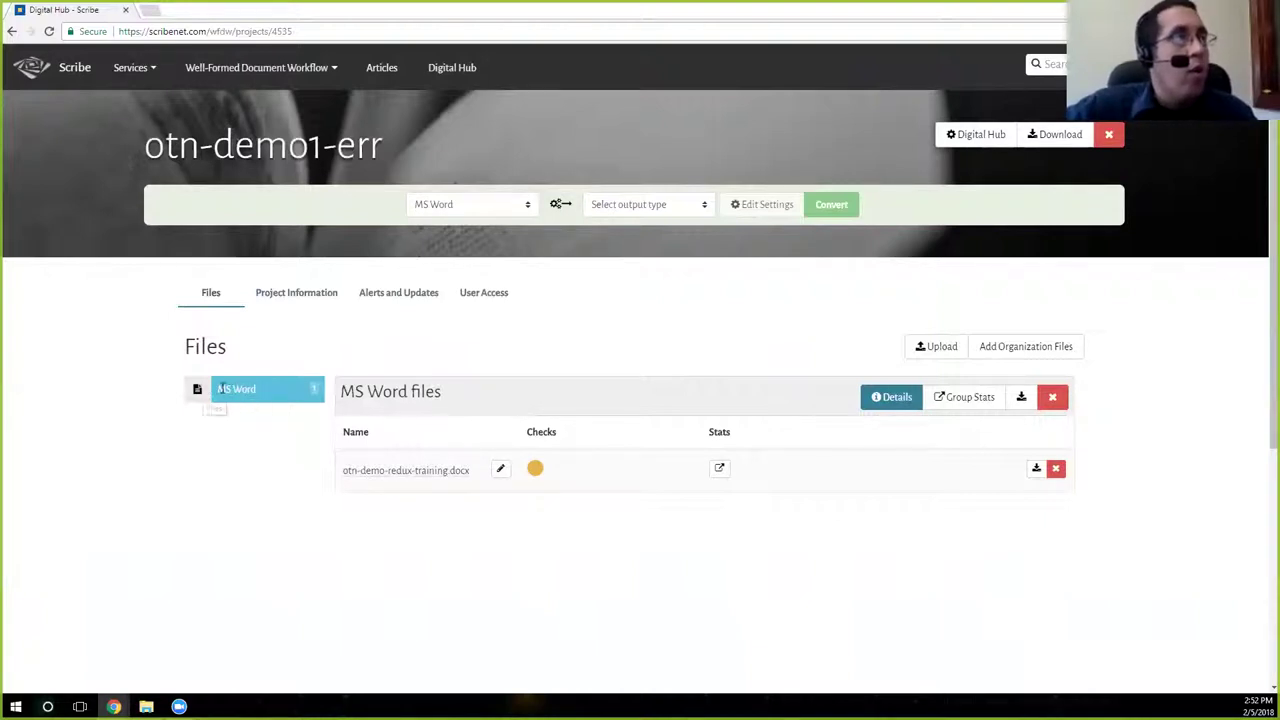
left_click(240, 392)
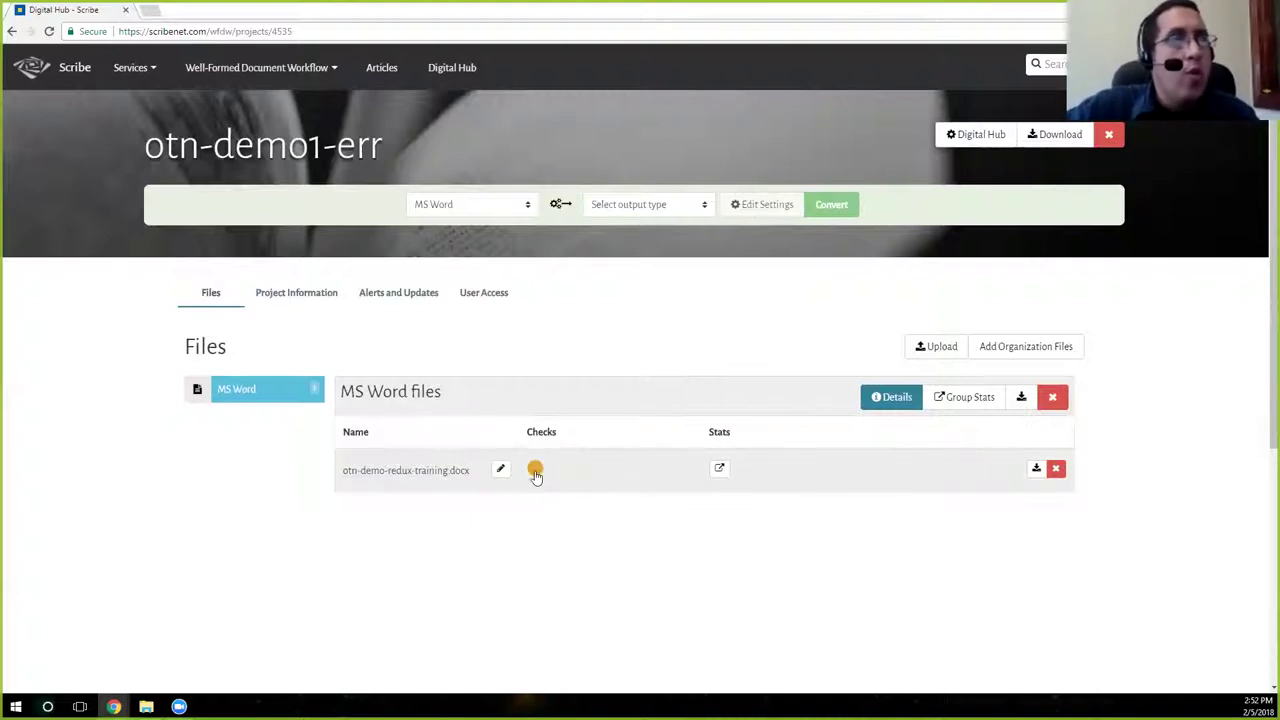
Check the file's stats (1664 words, 12035 characters) and Normal (Web) style count, then close.
left_click(718, 470)
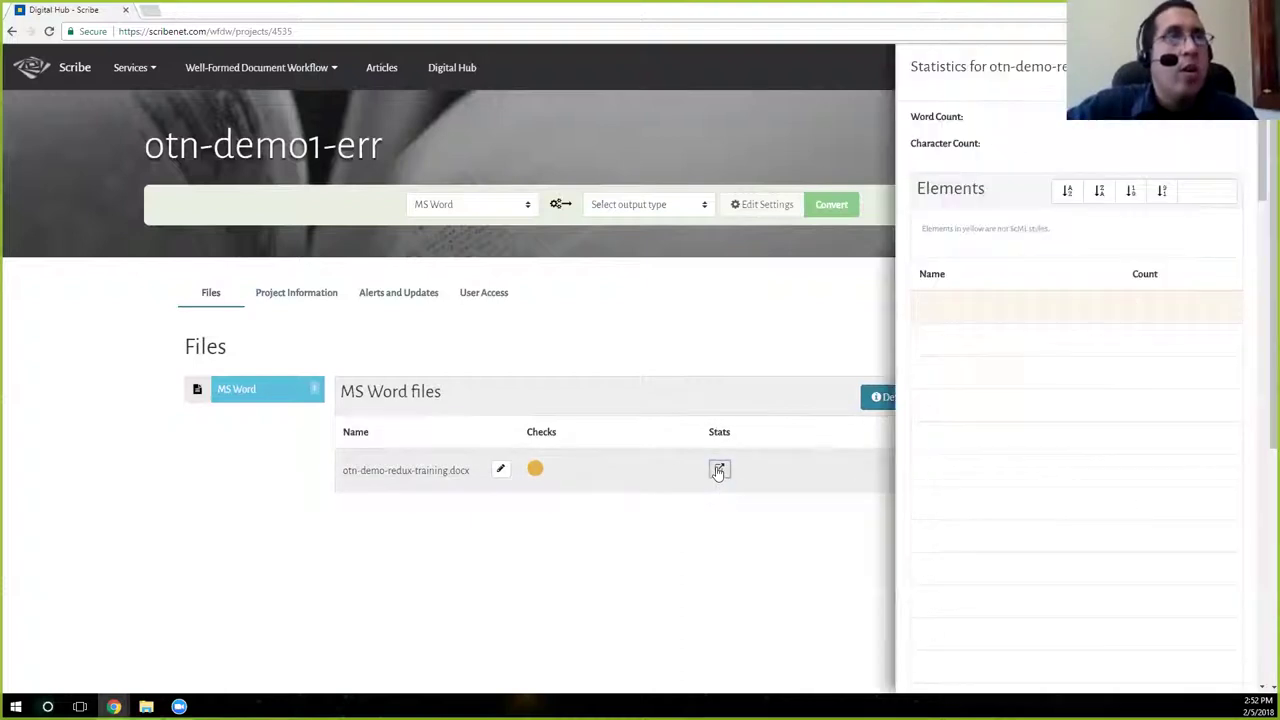
scroll(806, 434, "down", 3)
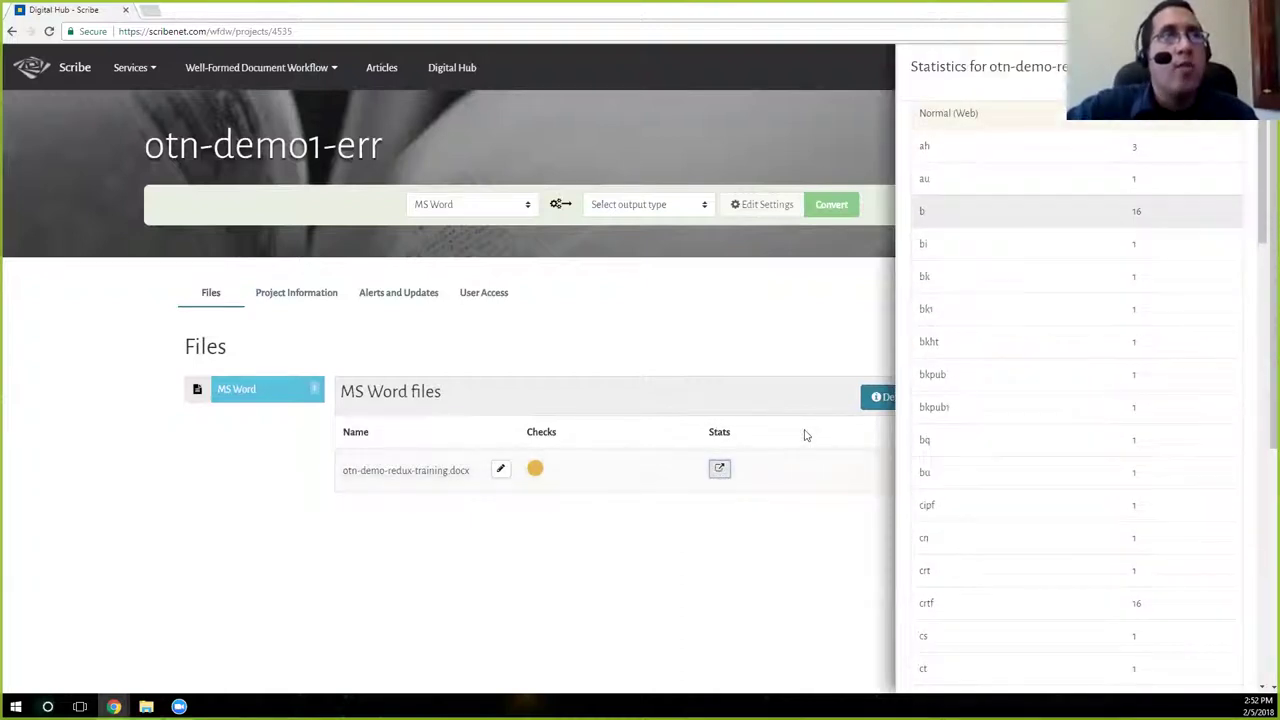
scroll(806, 434, "up", 3)
scroll(1127, 392, "down", 10)
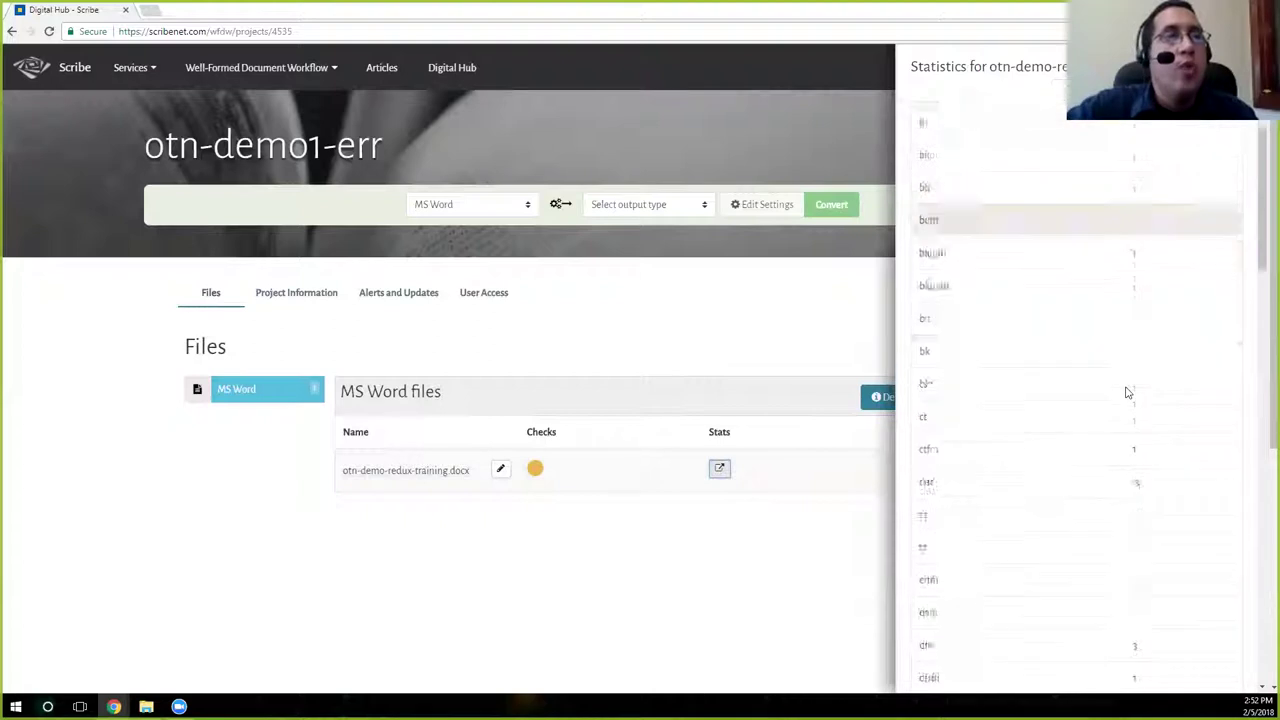
scroll(1127, 392, "down", 10)
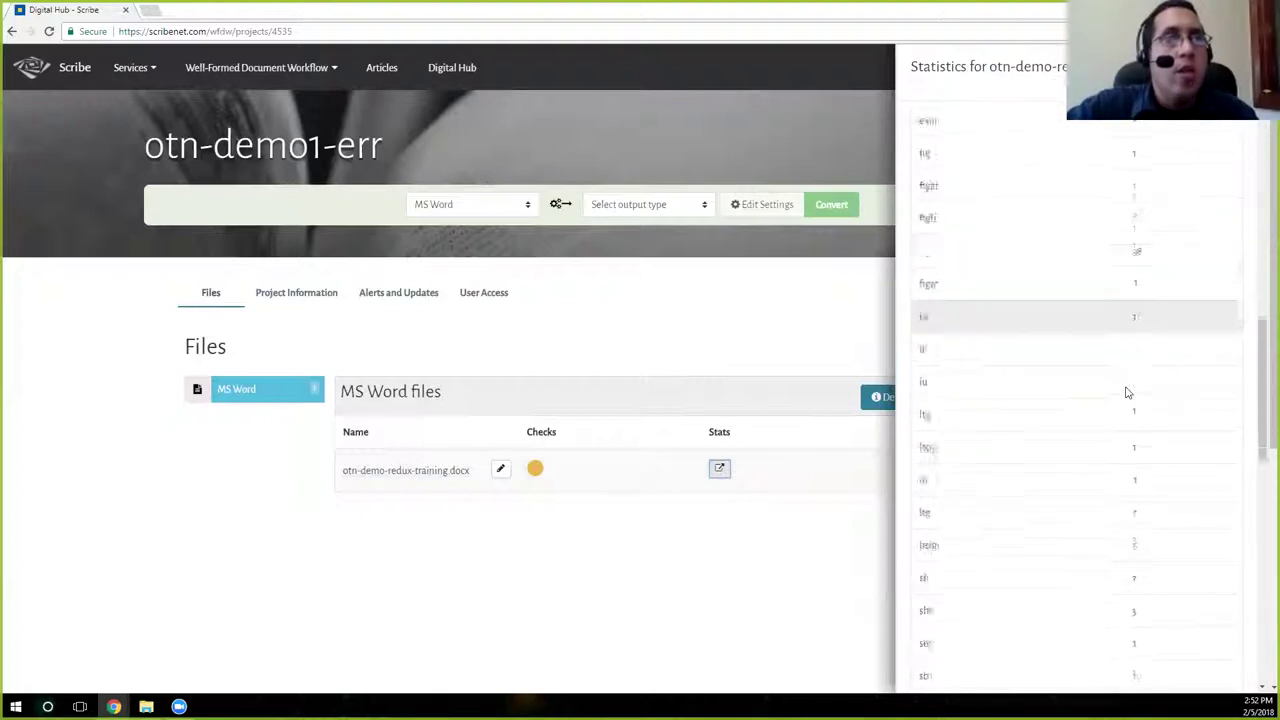
scroll(1127, 392, "down", 3)
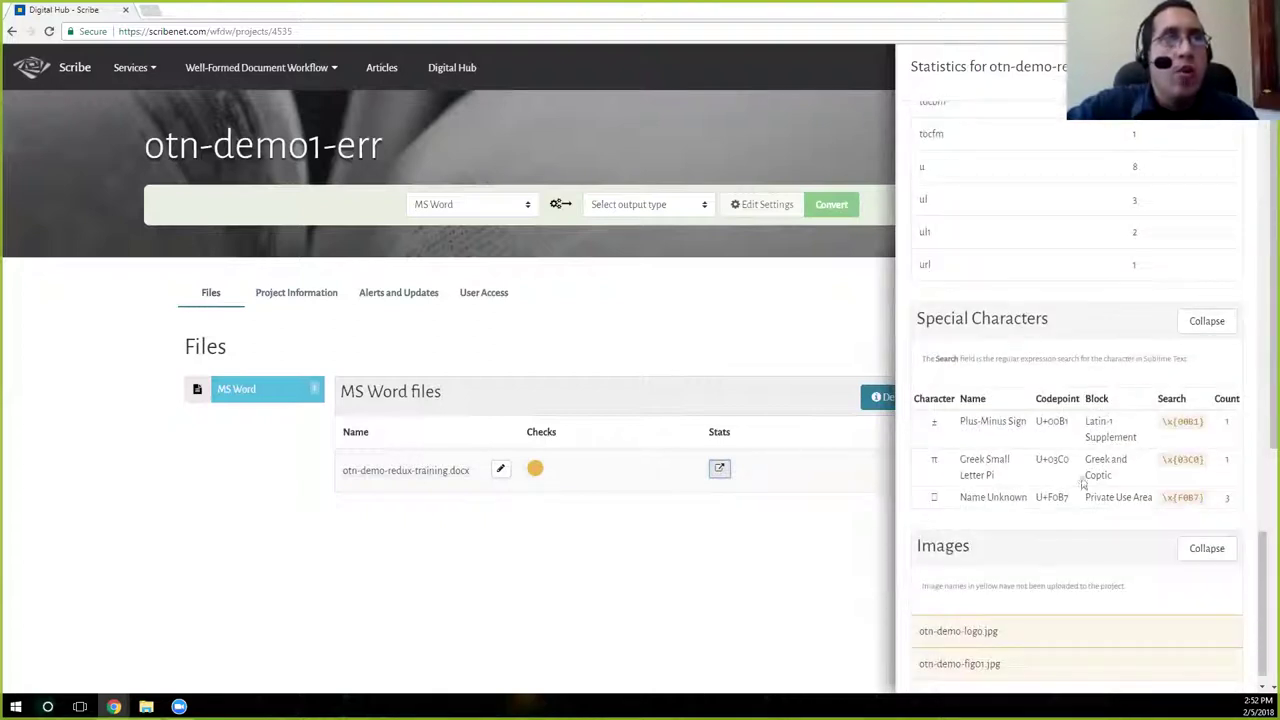
scroll(1076, 424, "down", 3)
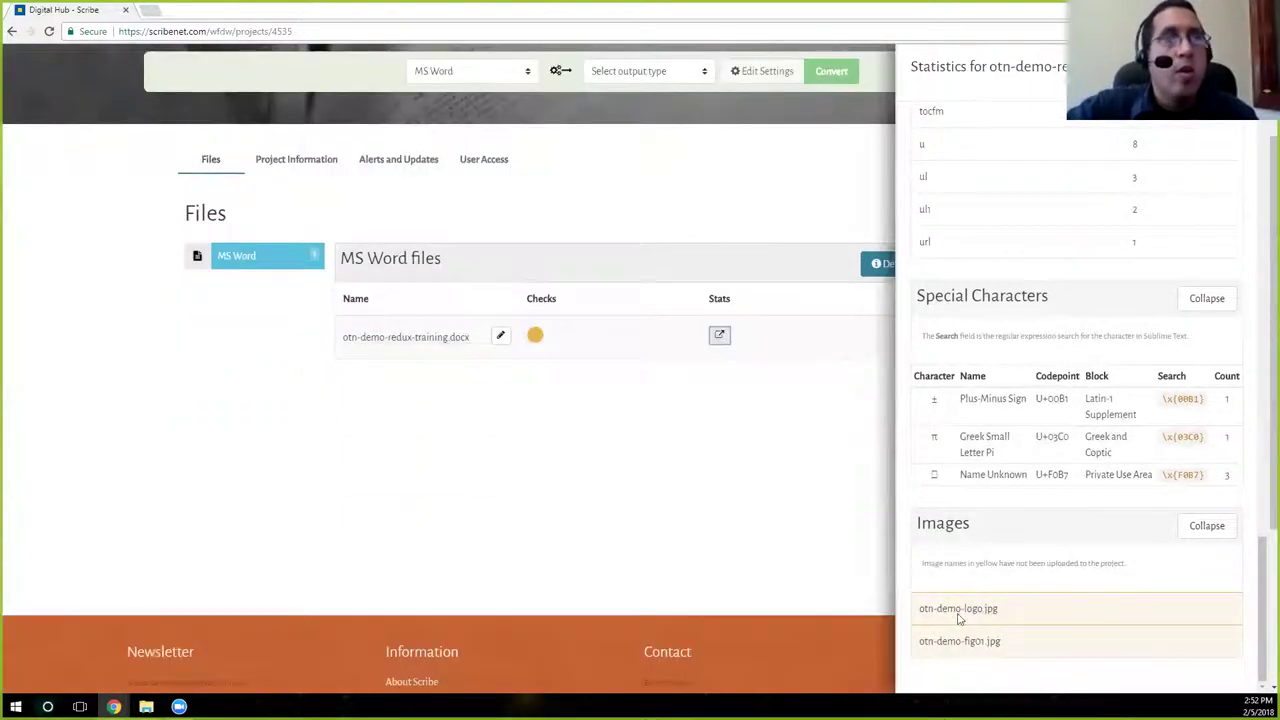
scroll(1025, 545, "up", 3)
scroll(1025, 545, "up", 15)
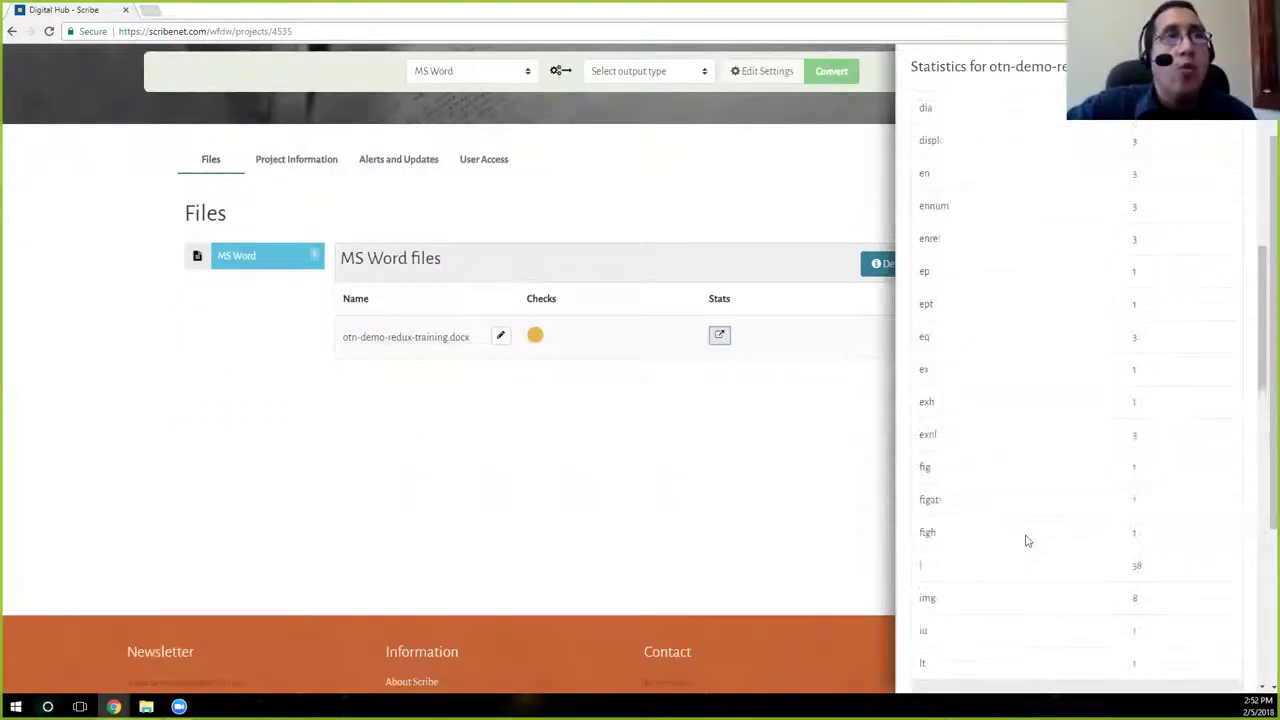
scroll(1025, 540, "up", 2)
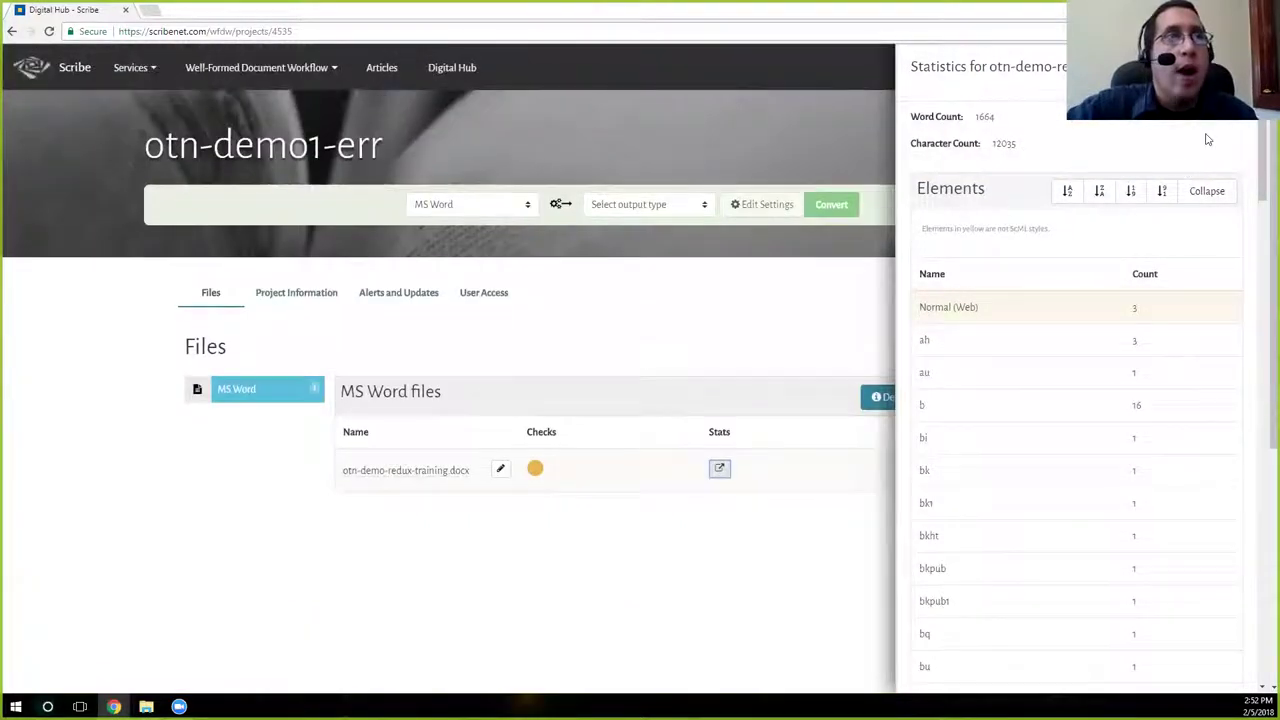
triple_click(1134, 308)
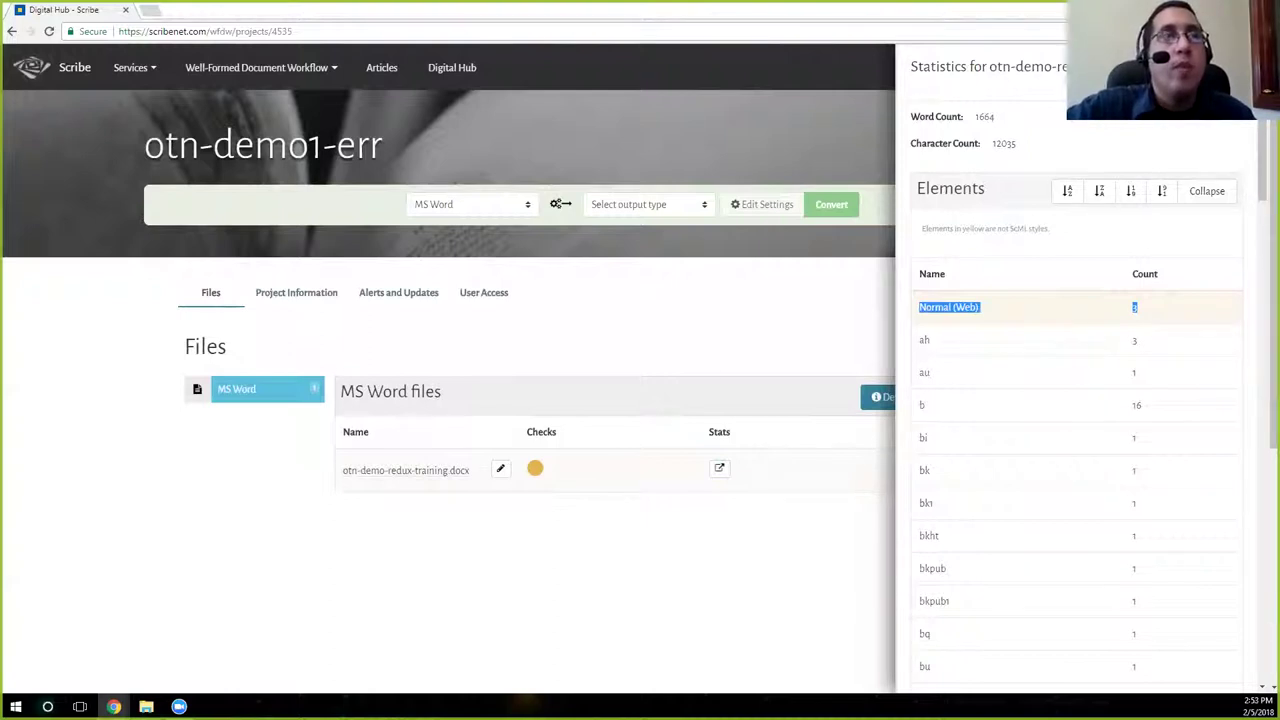
key("Escape")
Highlight the Non-ScML Paragraph Style and Unstyled Content alerts and notes, then close the checks panel.
left_click(535, 469)
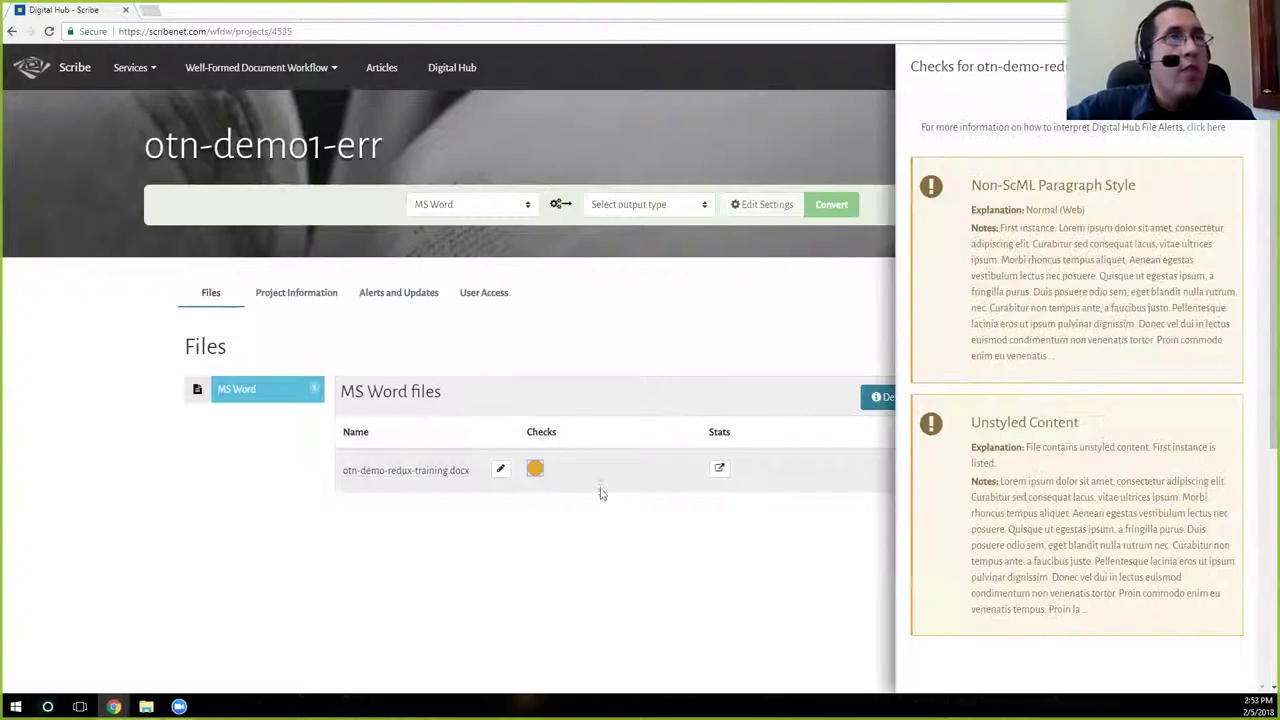
left_click_drag(970, 185, 1134, 190)
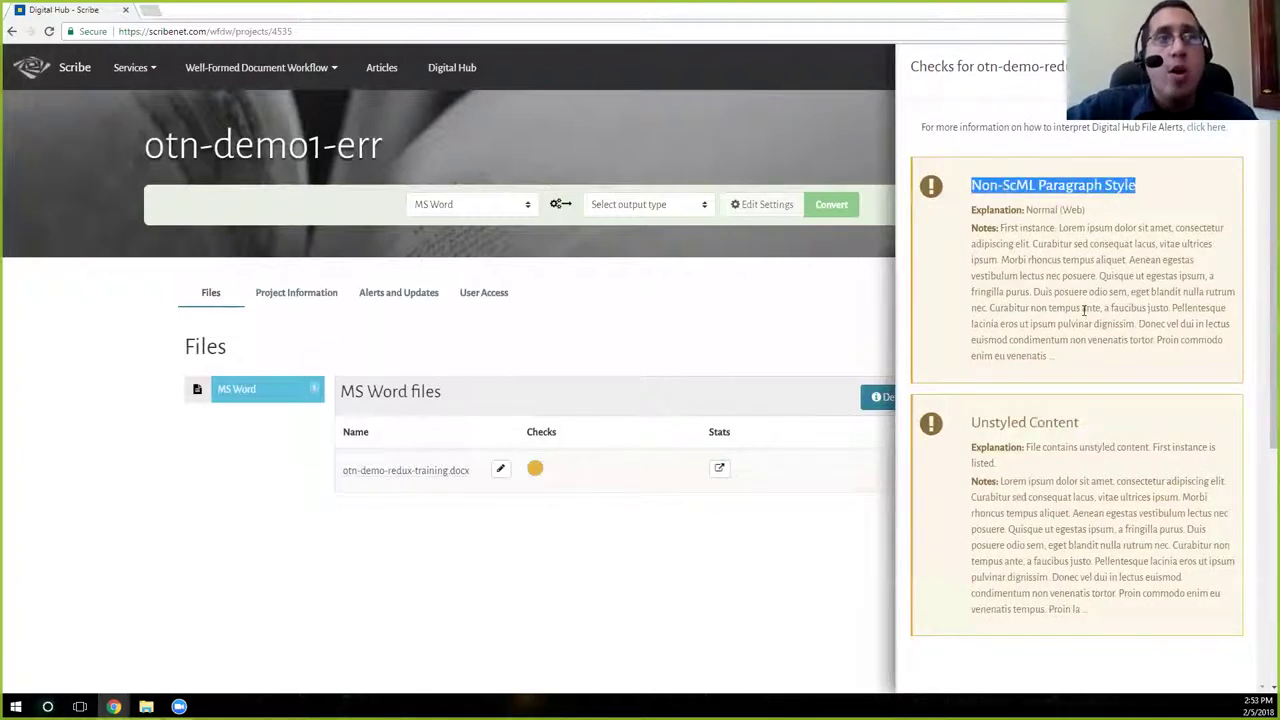
left_click_drag(981, 422, 1082, 428)
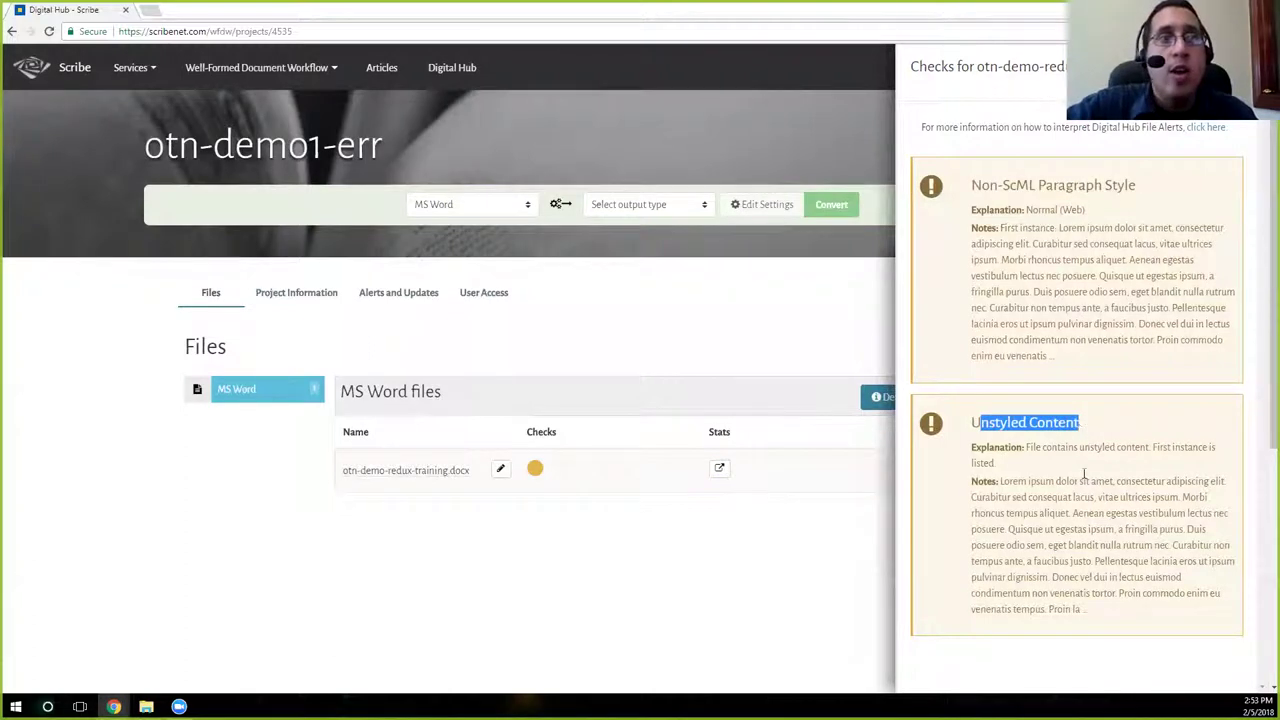
left_click_drag(1000, 481, 1131, 482)
left_click_drag(1062, 228, 1158, 230)
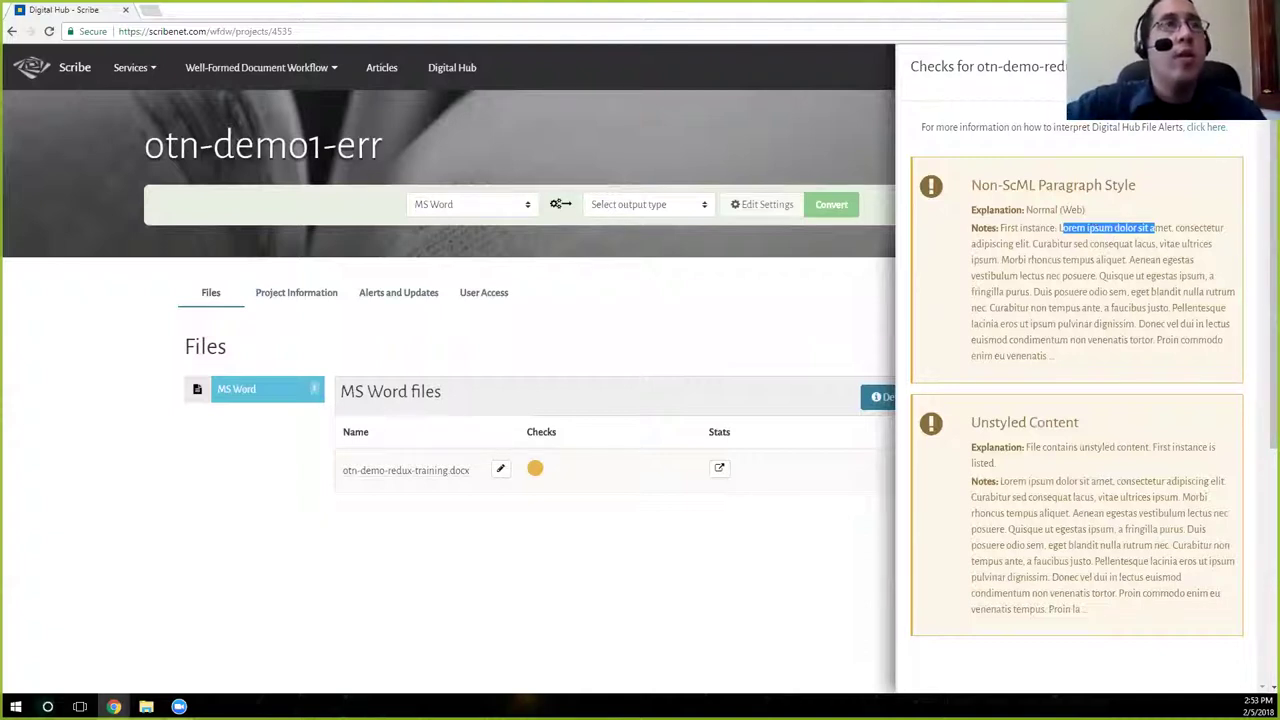
left_click(503, 451)
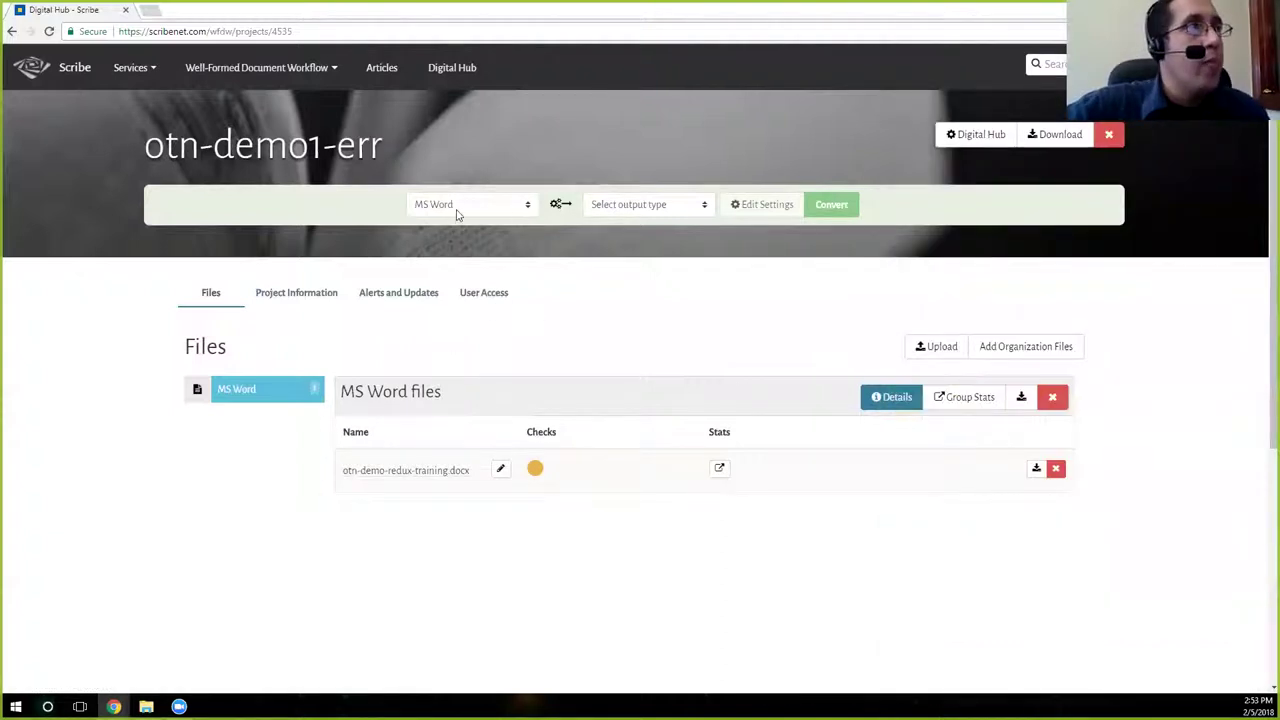
Keep MS Word as the input format and choose Refined MS Word as the output type.
left_click(527, 206)
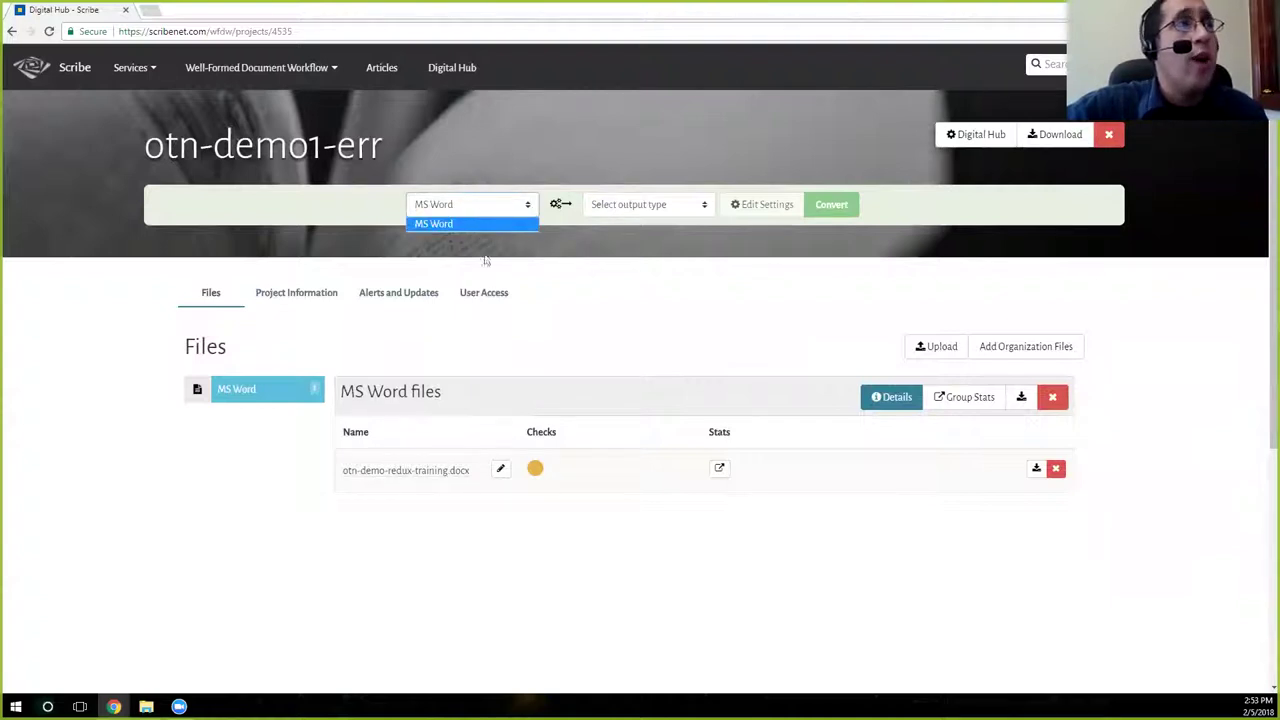
left_click(446, 226)
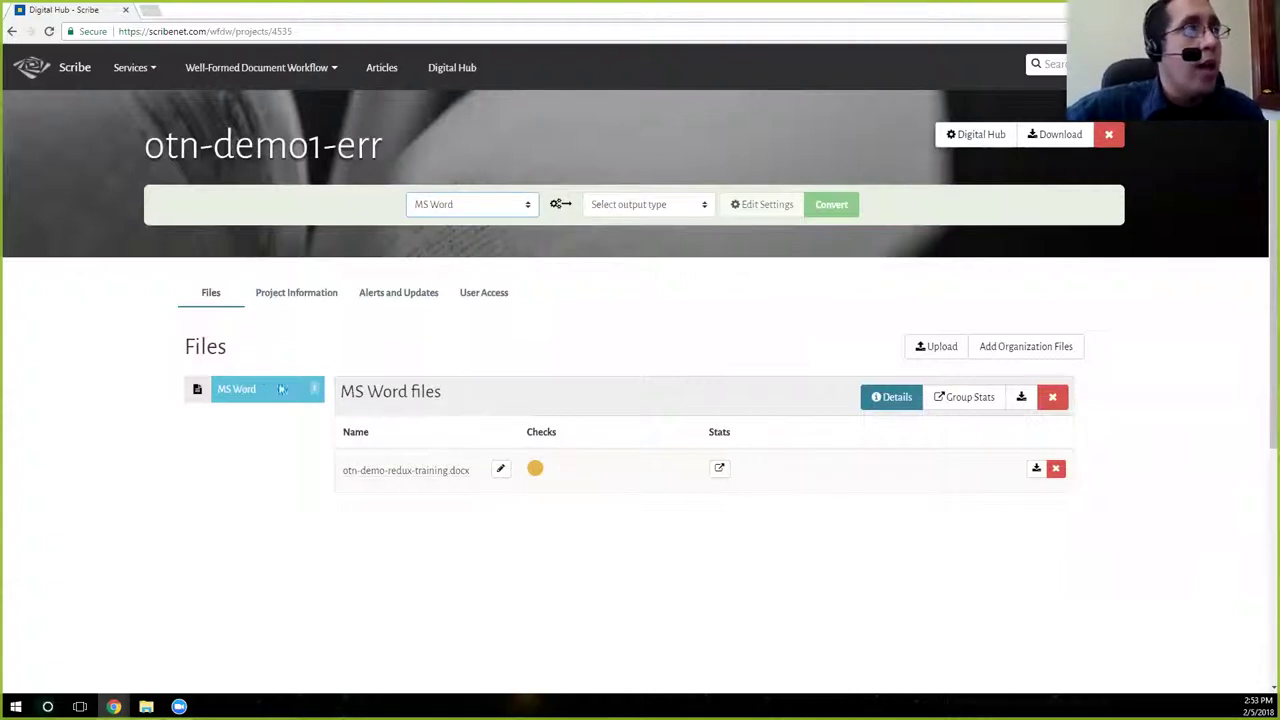
left_click(477, 206)
left_click(616, 206)
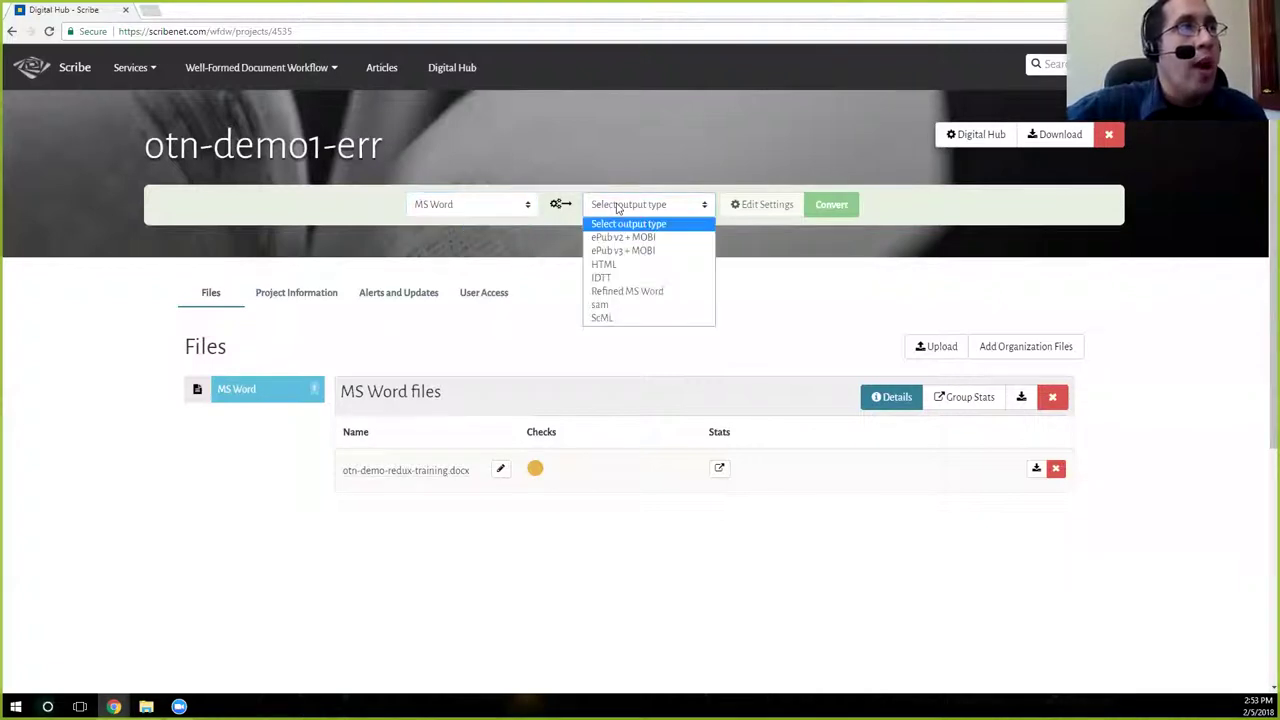
key("Down")
key("Down")
key("Down")
key("Down")
key("Down")
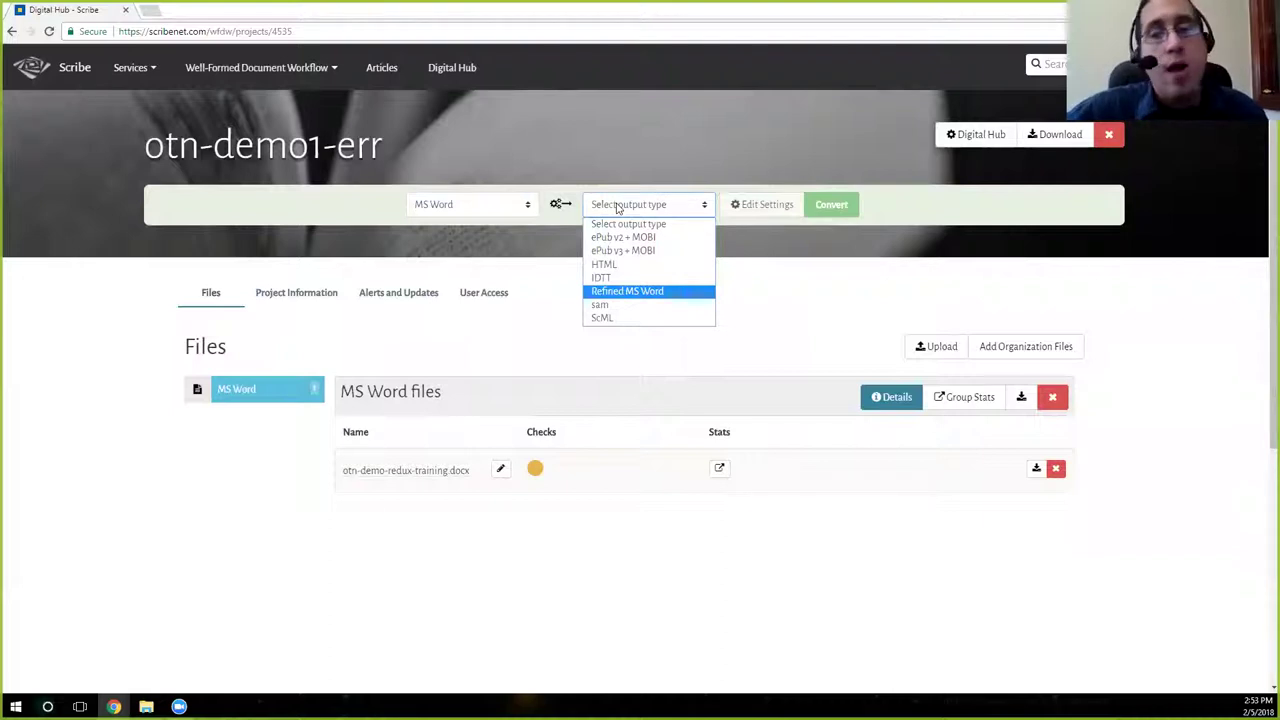
key("Return")
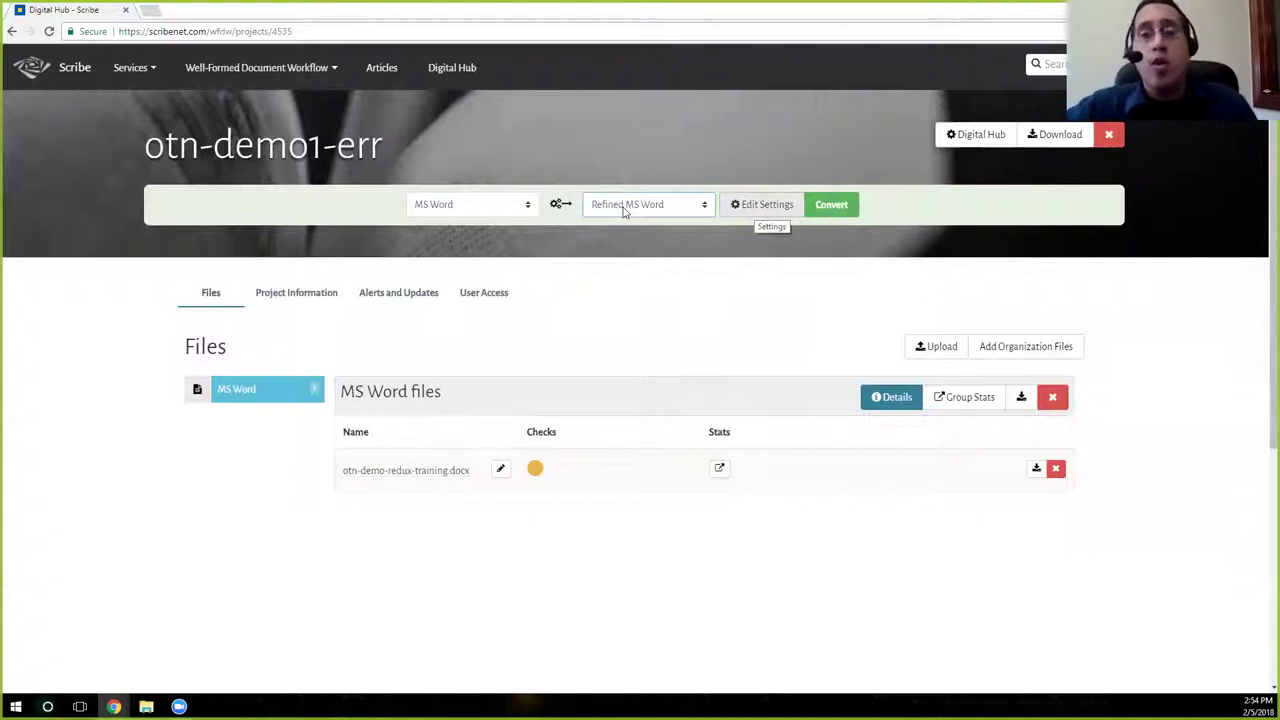
Open the MS Word to Refined MS Word Settings dialog and view an option's description.
key("Return")
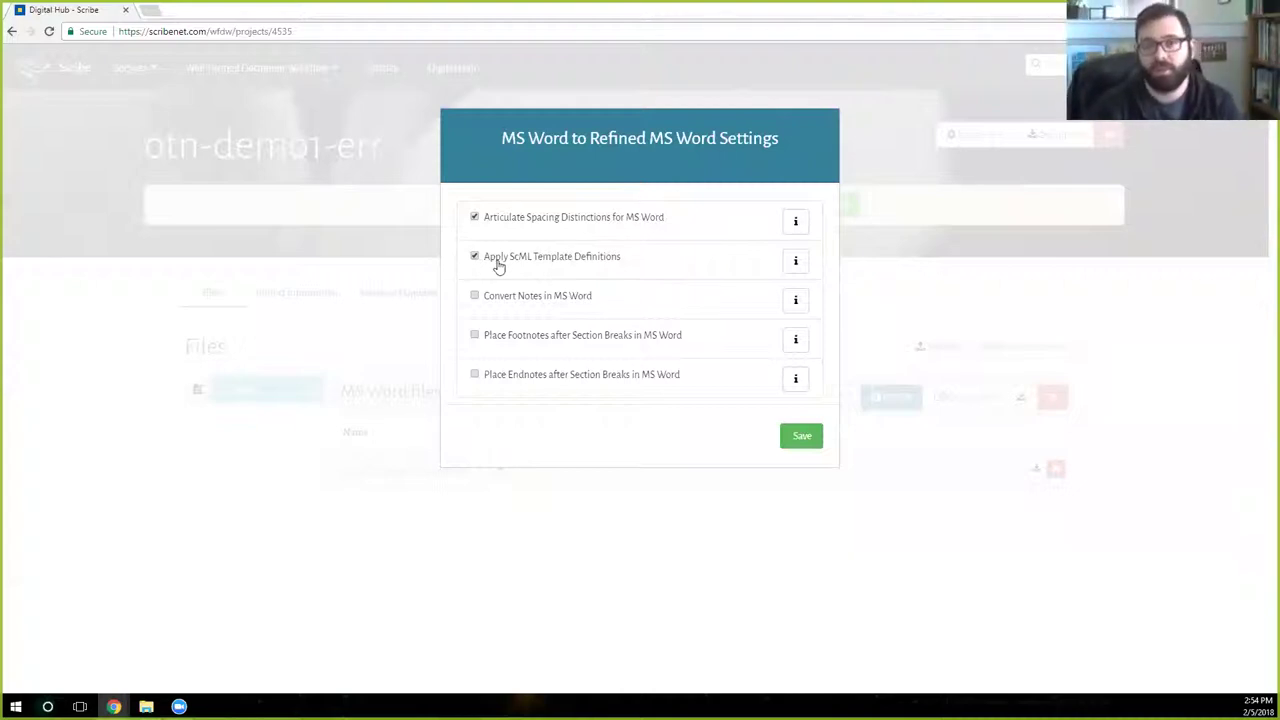
key("Tab")
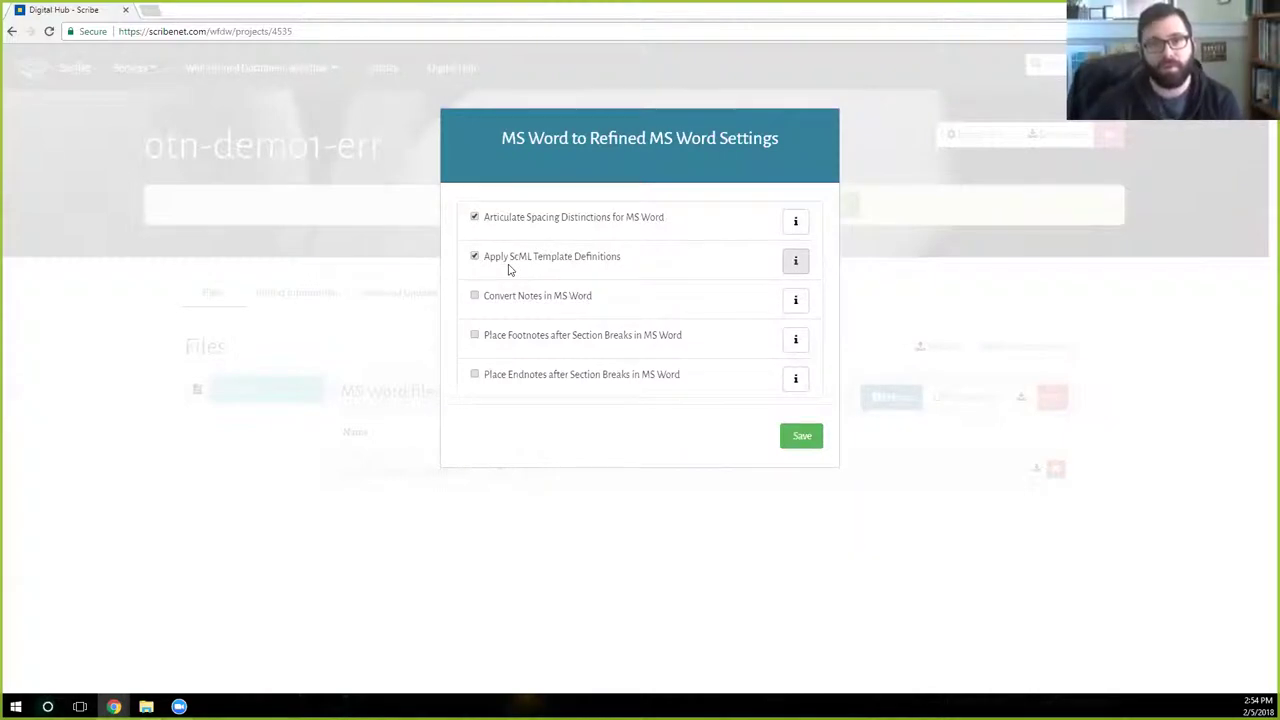
key("Return")
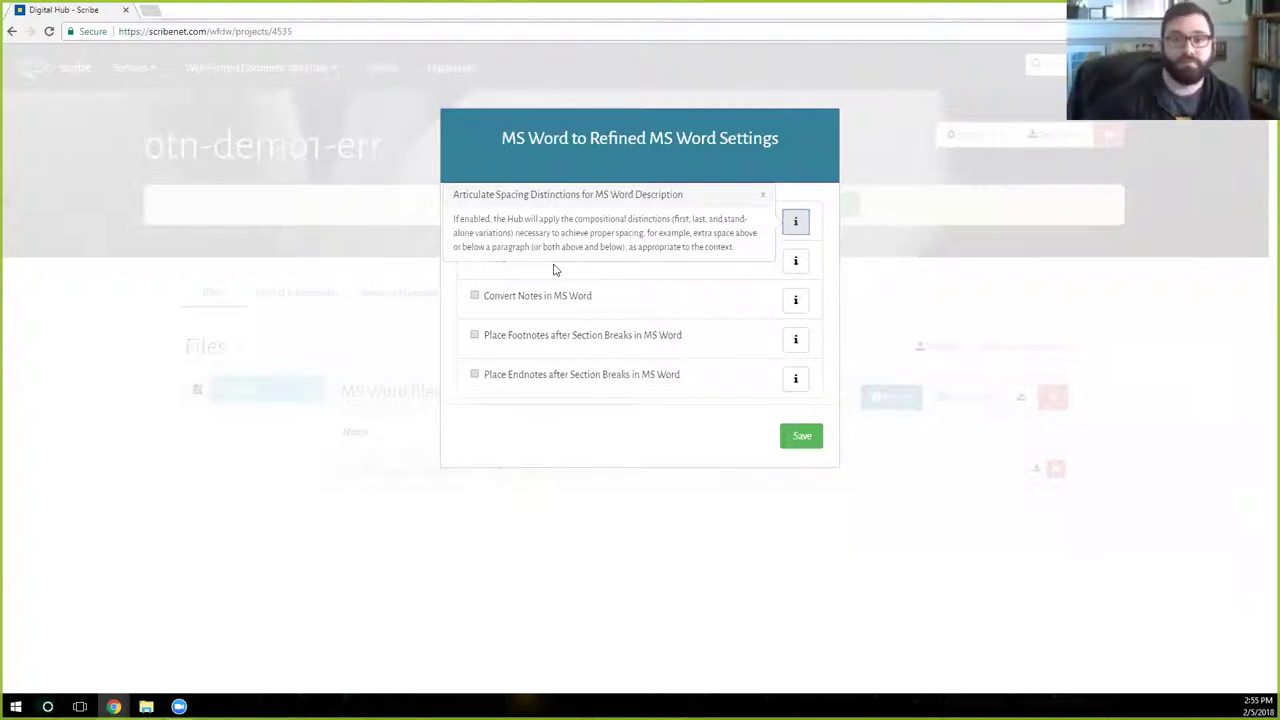
left_click(555, 270)
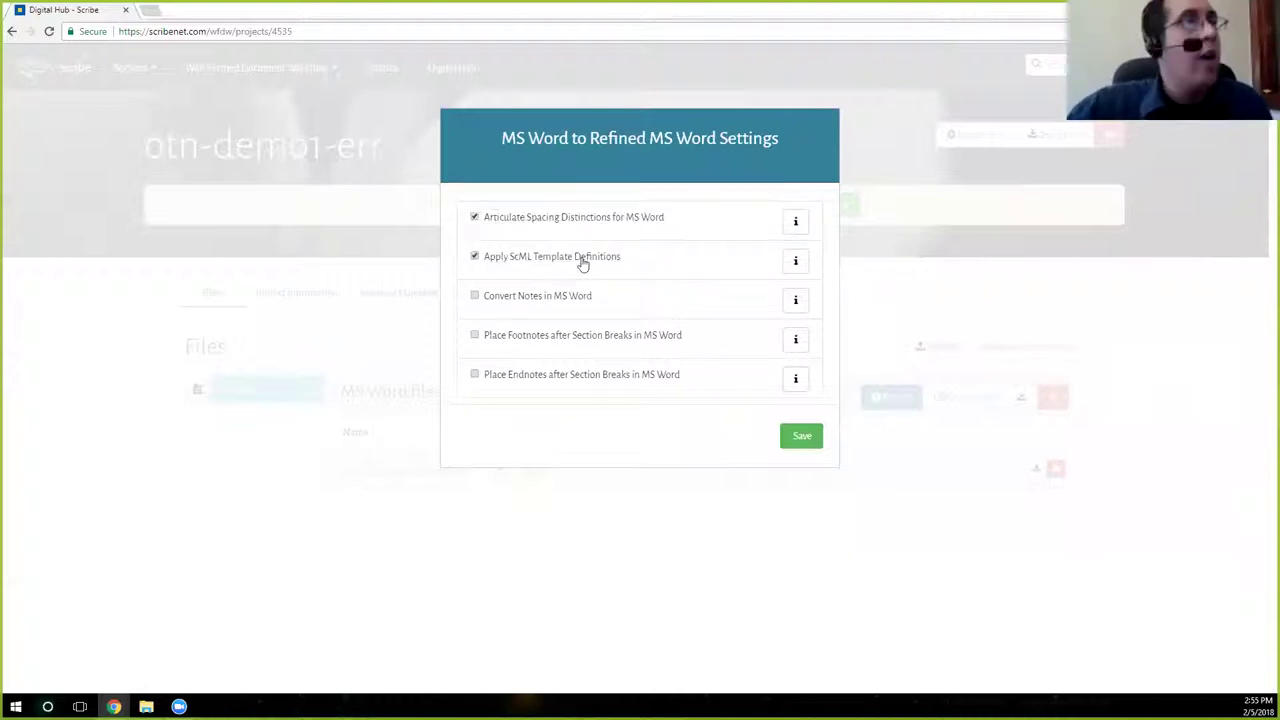
key("Tab")
key("Return")
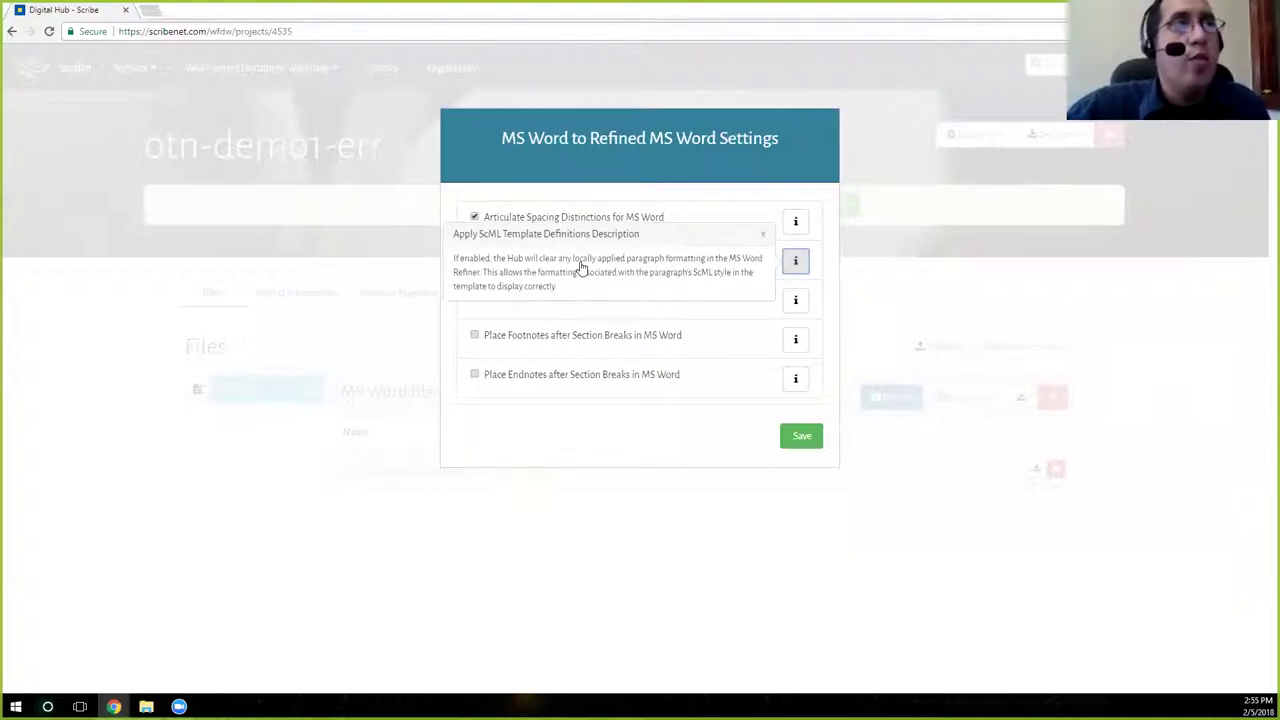
key("shift+Tab")
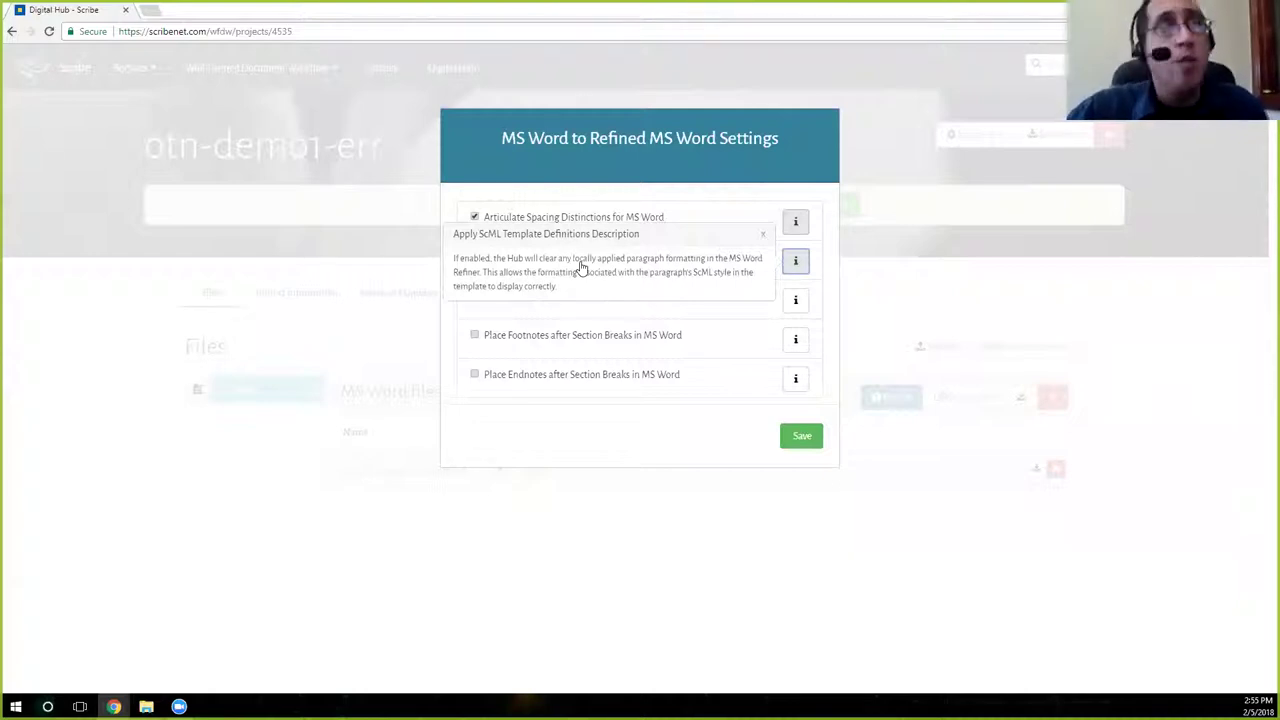
key("Tab")
key("Tab")
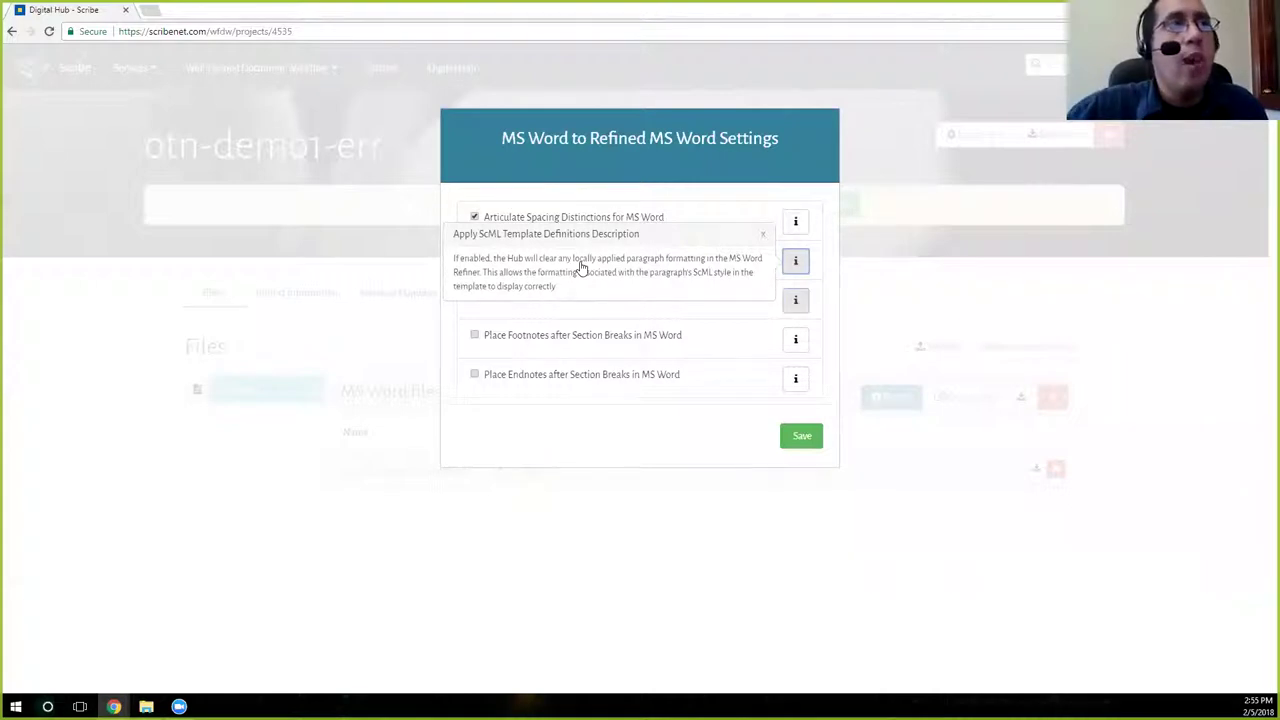
key("shift+Tab")
key("shift+Tab")
key("Return")
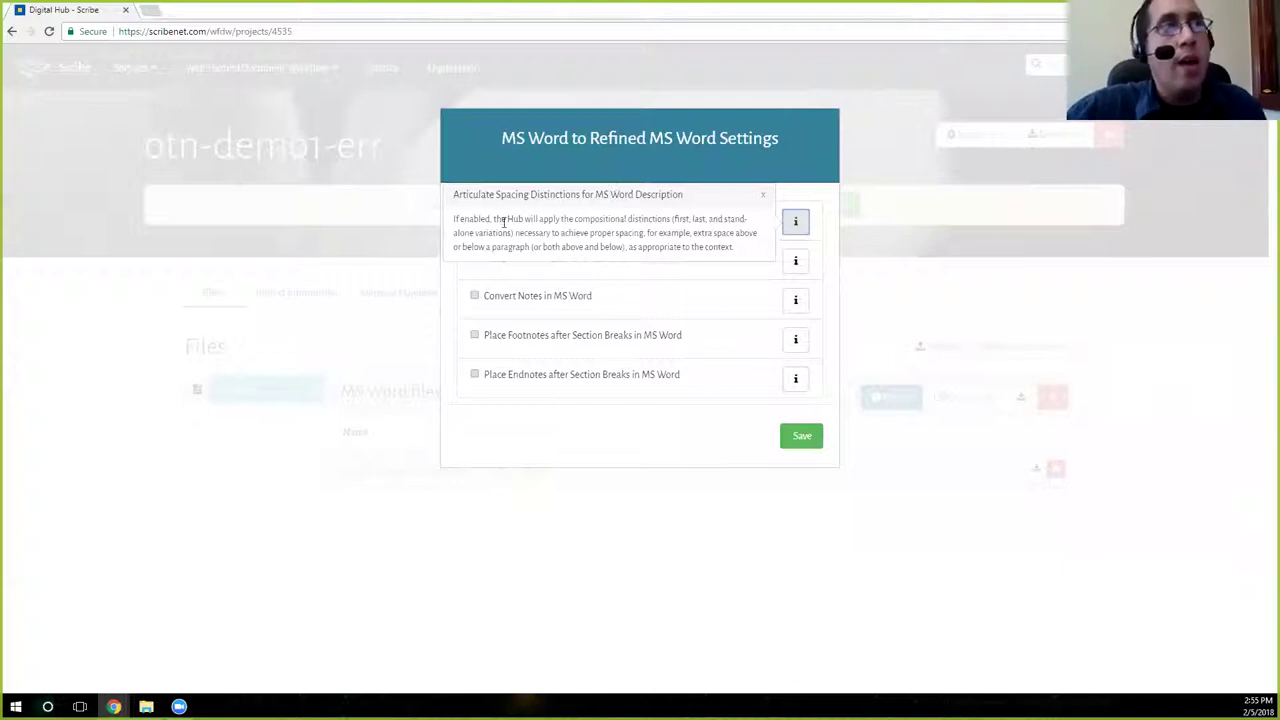
left_click_drag(503, 219, 731, 246)
left_click(703, 486)
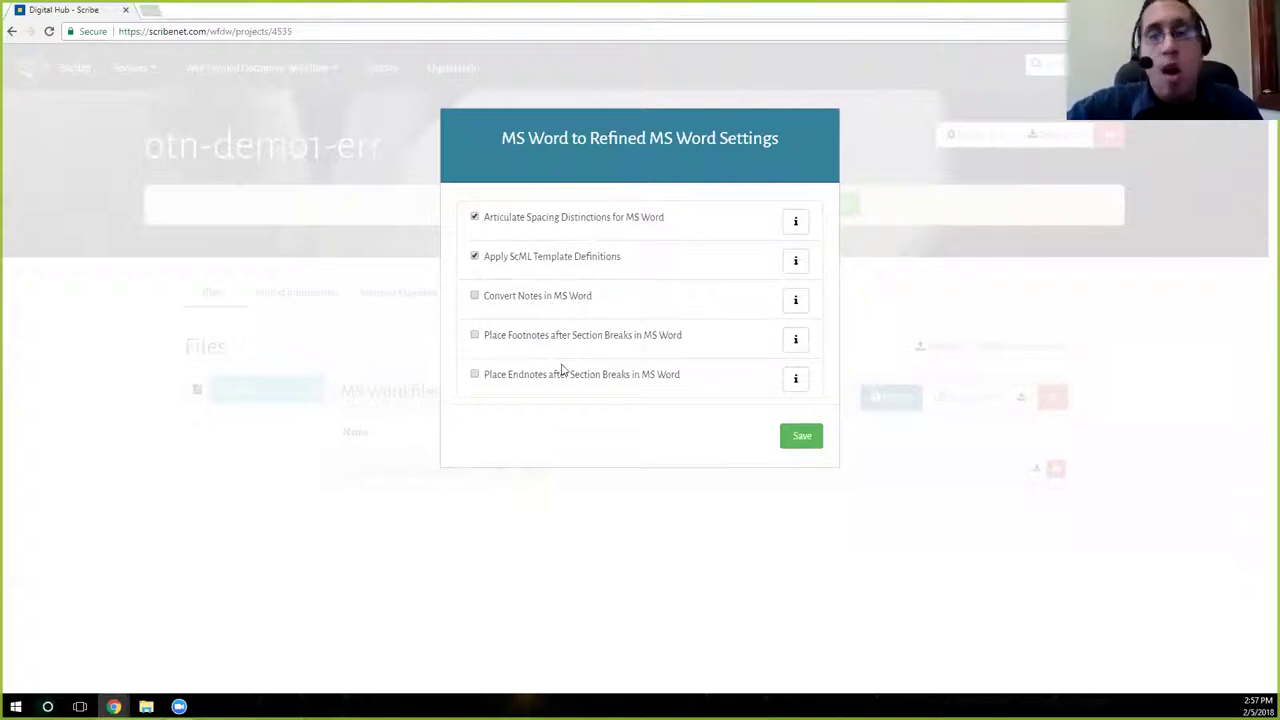
Save the settings, convert the file to Refined MS Word, and reopen its check alerts.
left_click(800, 436)
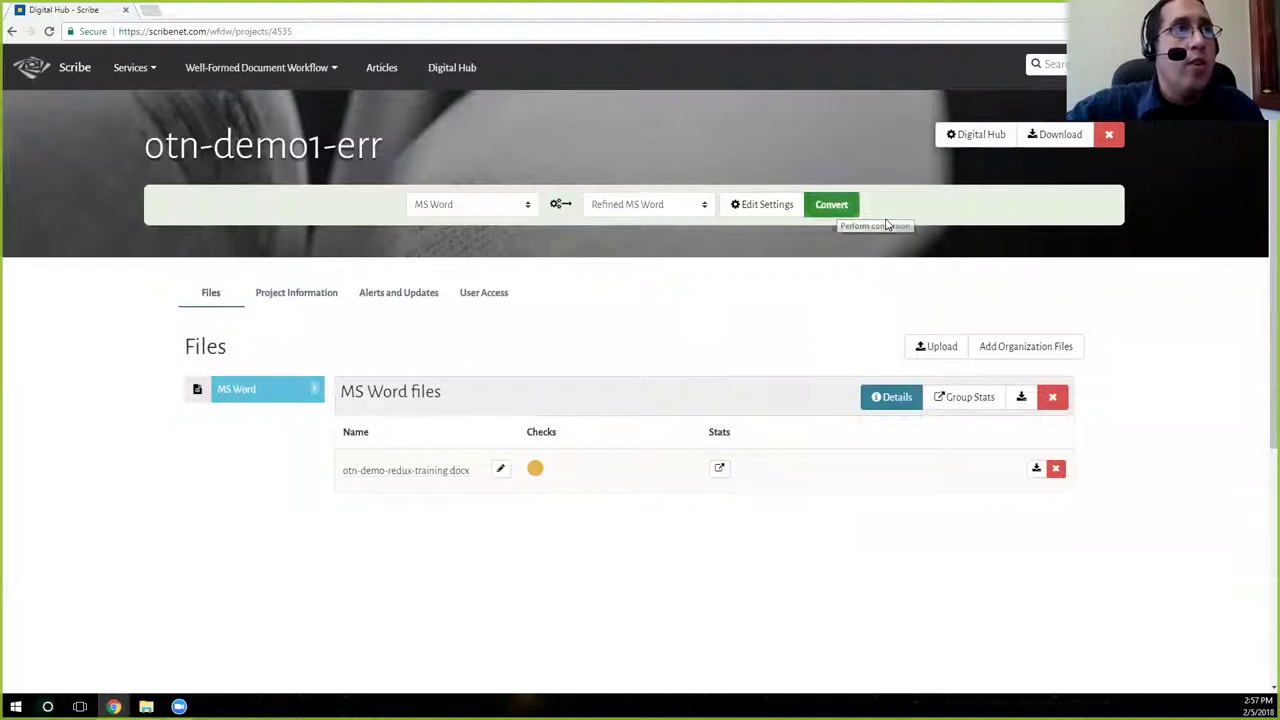
left_click(852, 210)
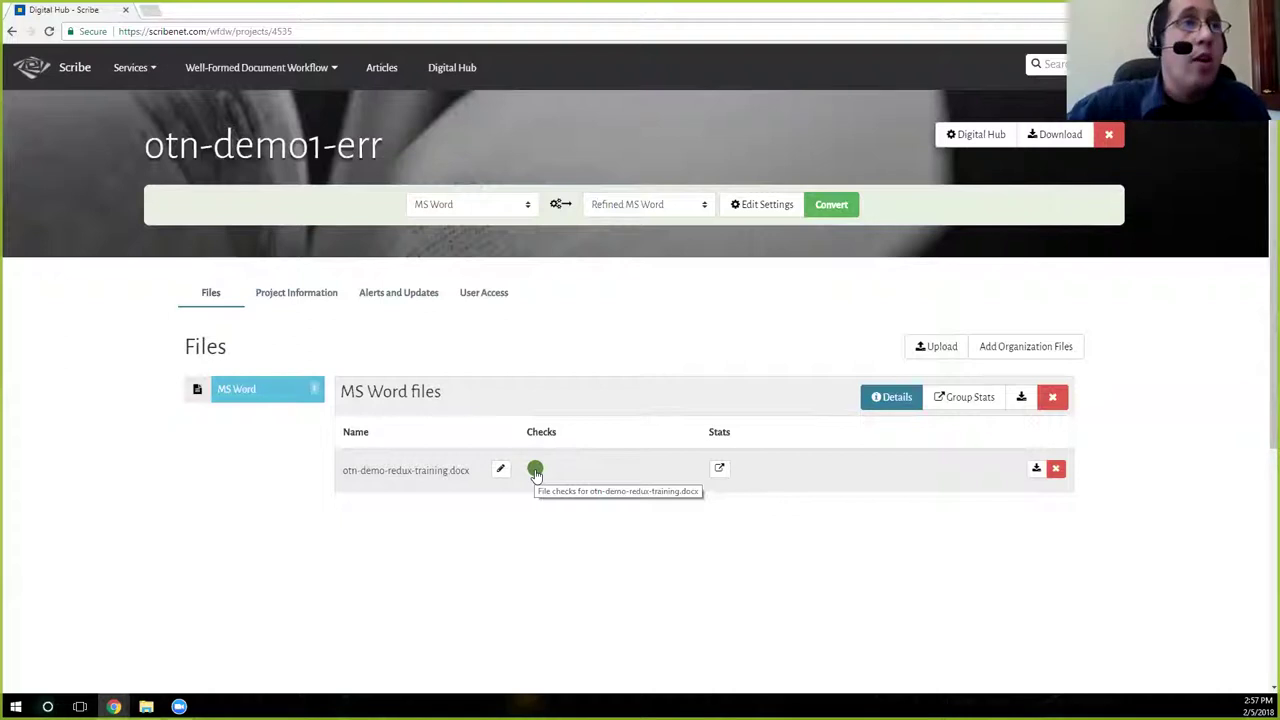
left_click(536, 472)
left_click(840, 402)
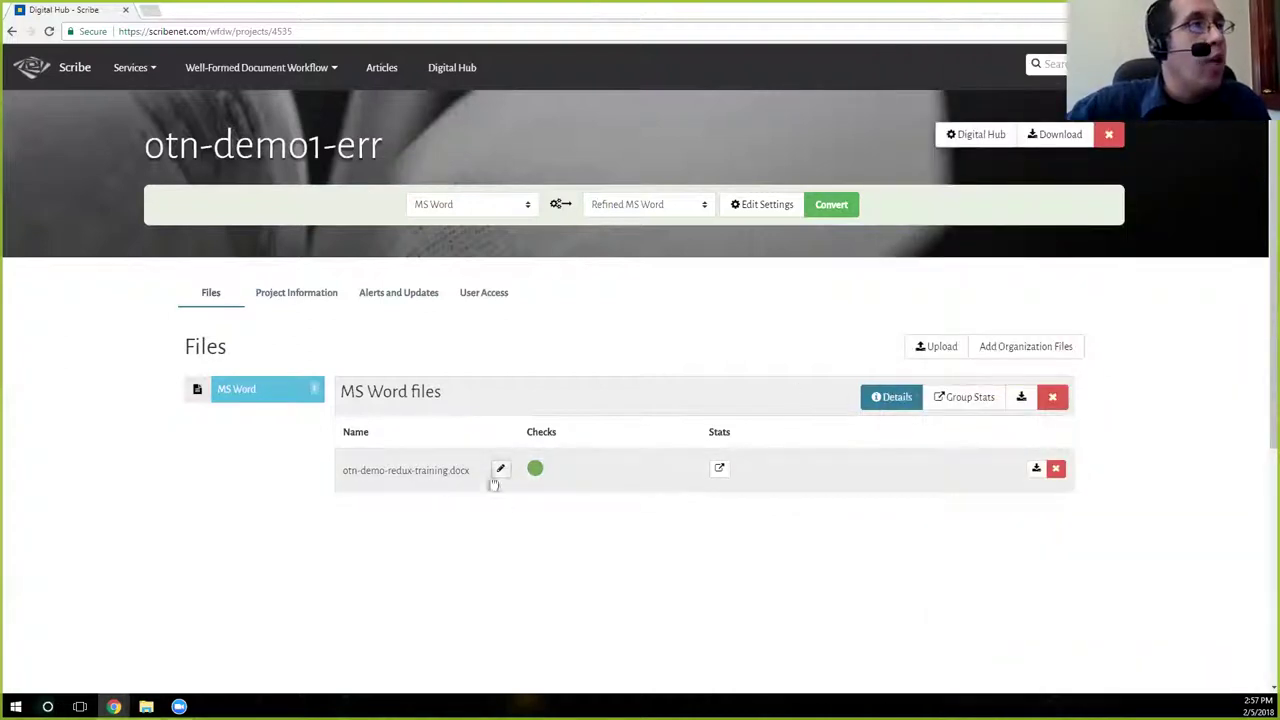
left_click(536, 470)
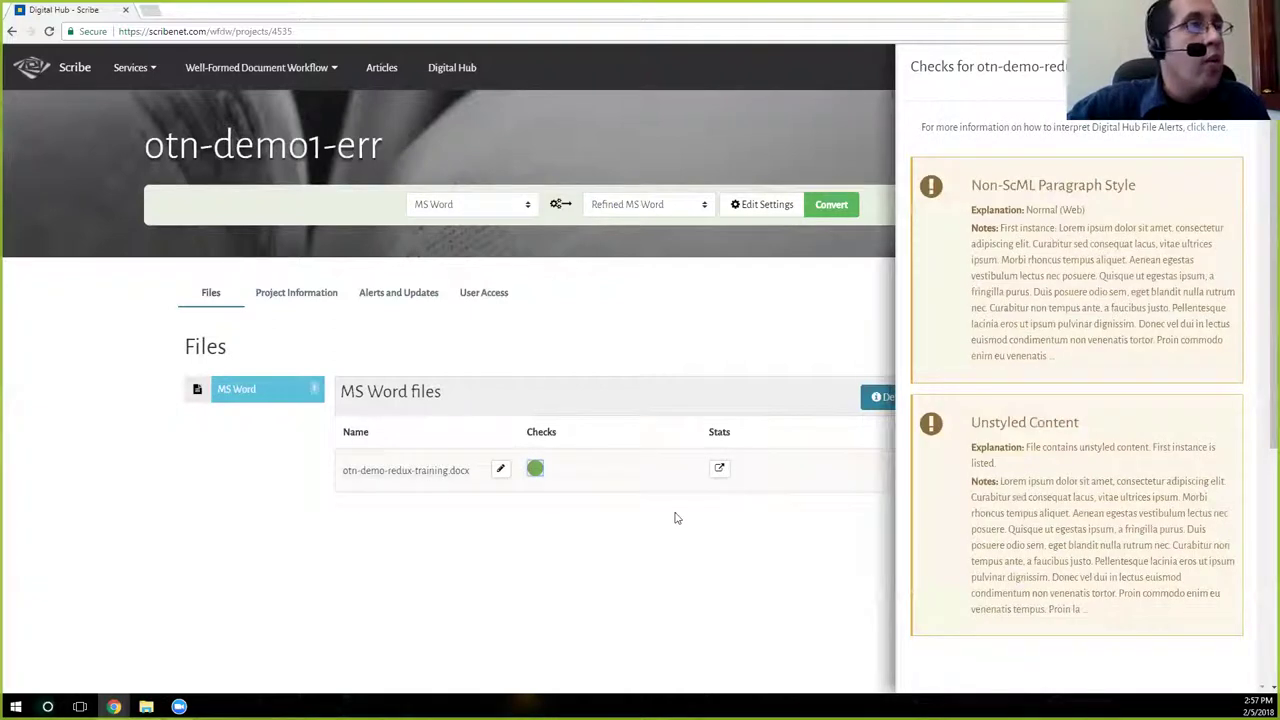
Dismiss the Checks side panel to return to the project's file list.
left_click(677, 389)
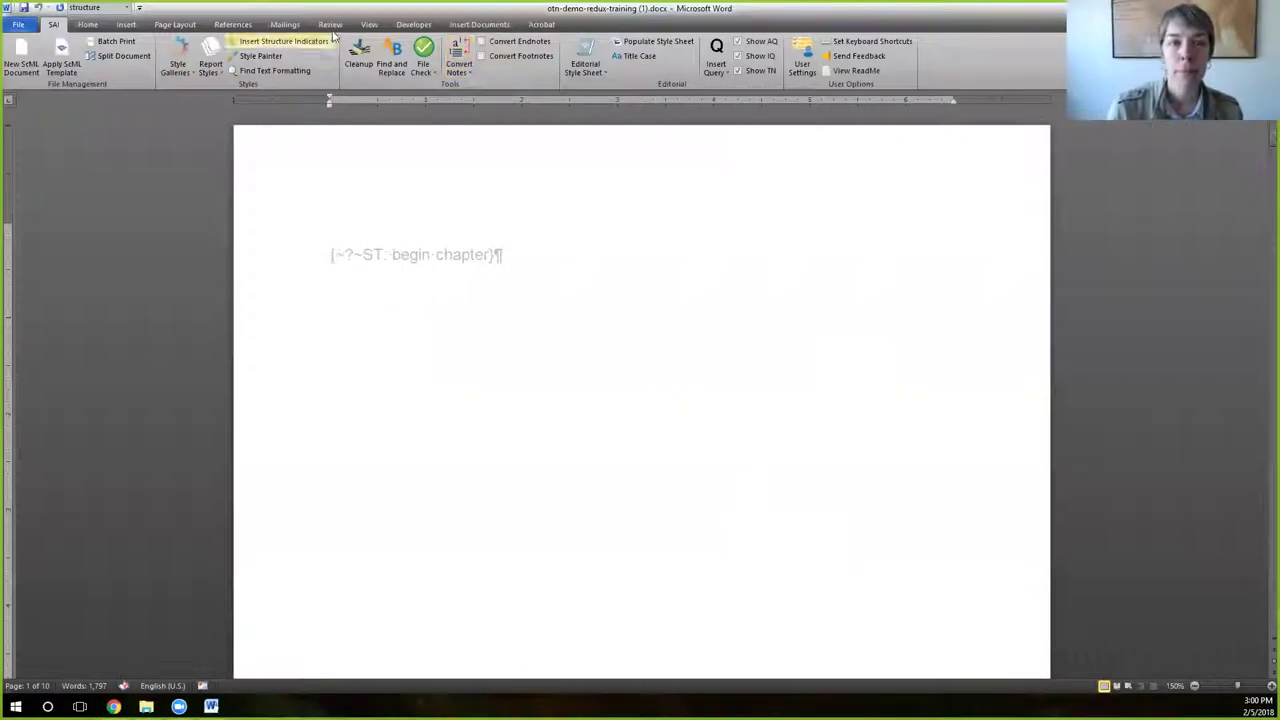
Switch the refined manuscript to Draft view and select the opening words of the Lorem paragraph.
left_click(333, 28)
left_click(369, 26)
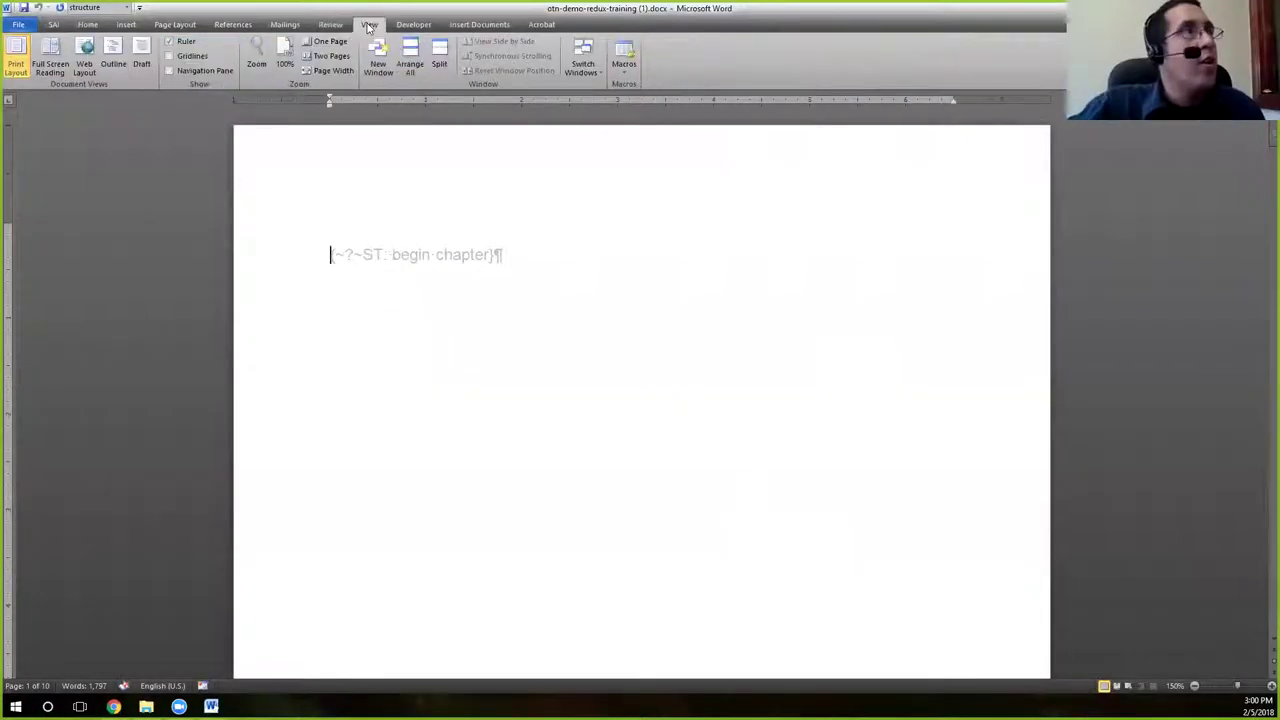
left_click(148, 62)
scroll(600, 317, "down", 10)
scroll(600, 317, "down", 6)
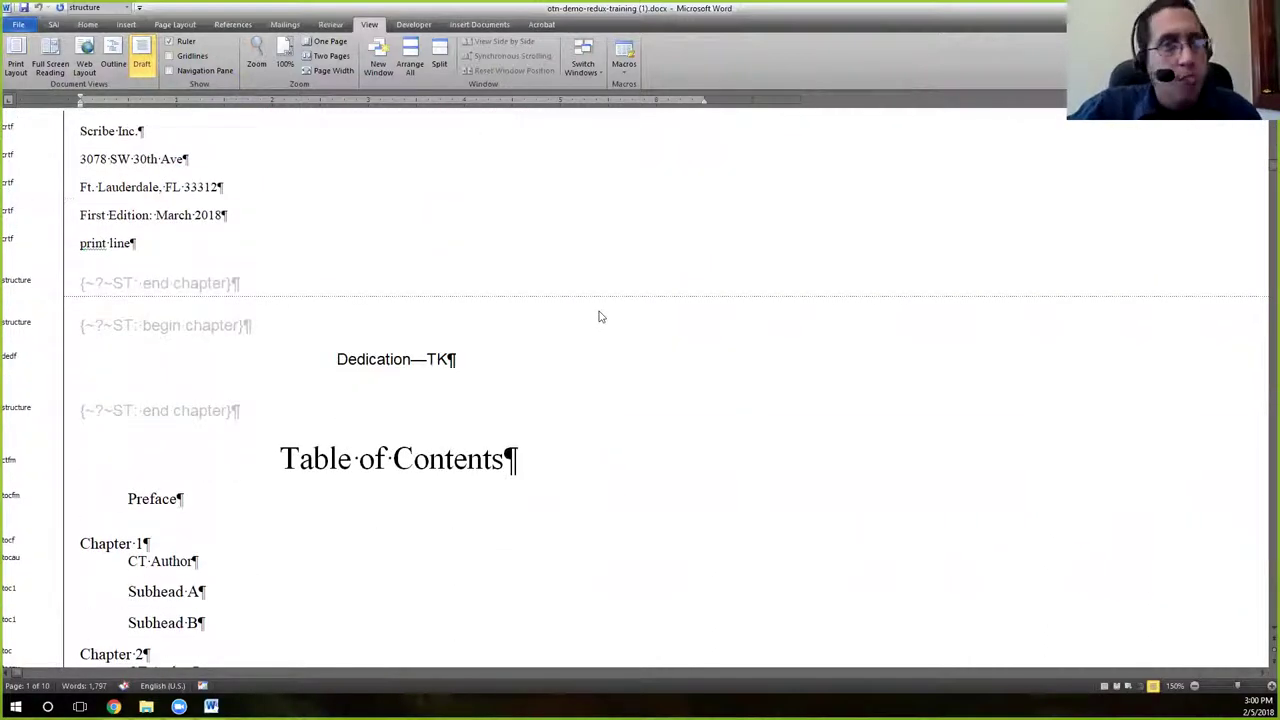
scroll(600, 317, "down", 8)
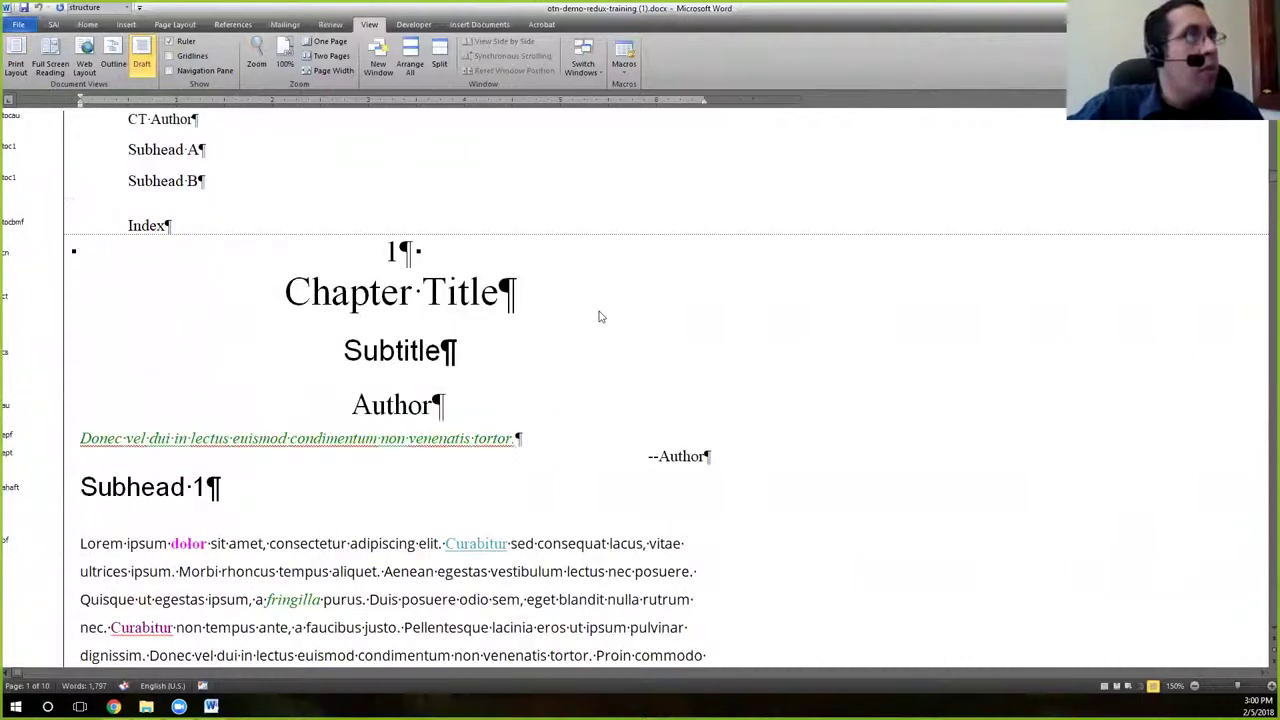
scroll(600, 317, "down", 2)
left_click_drag(80, 420, 350, 424)
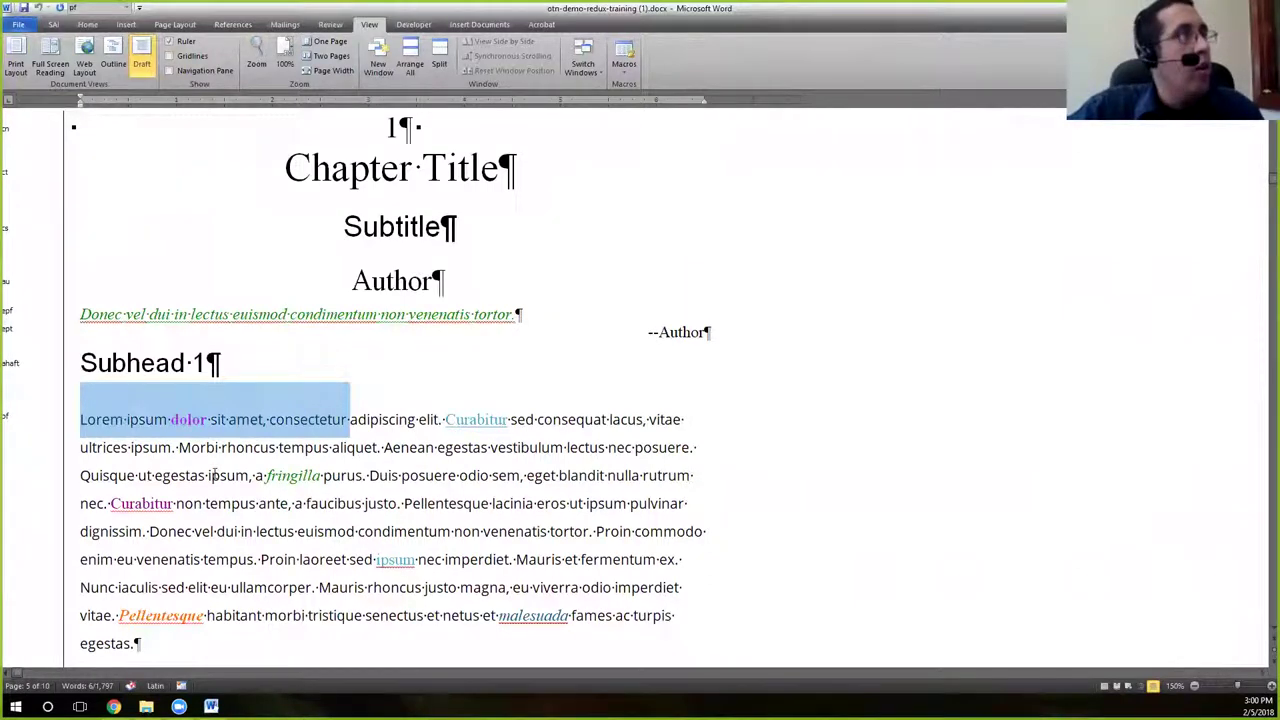
scroll(213, 477, "down", 5)
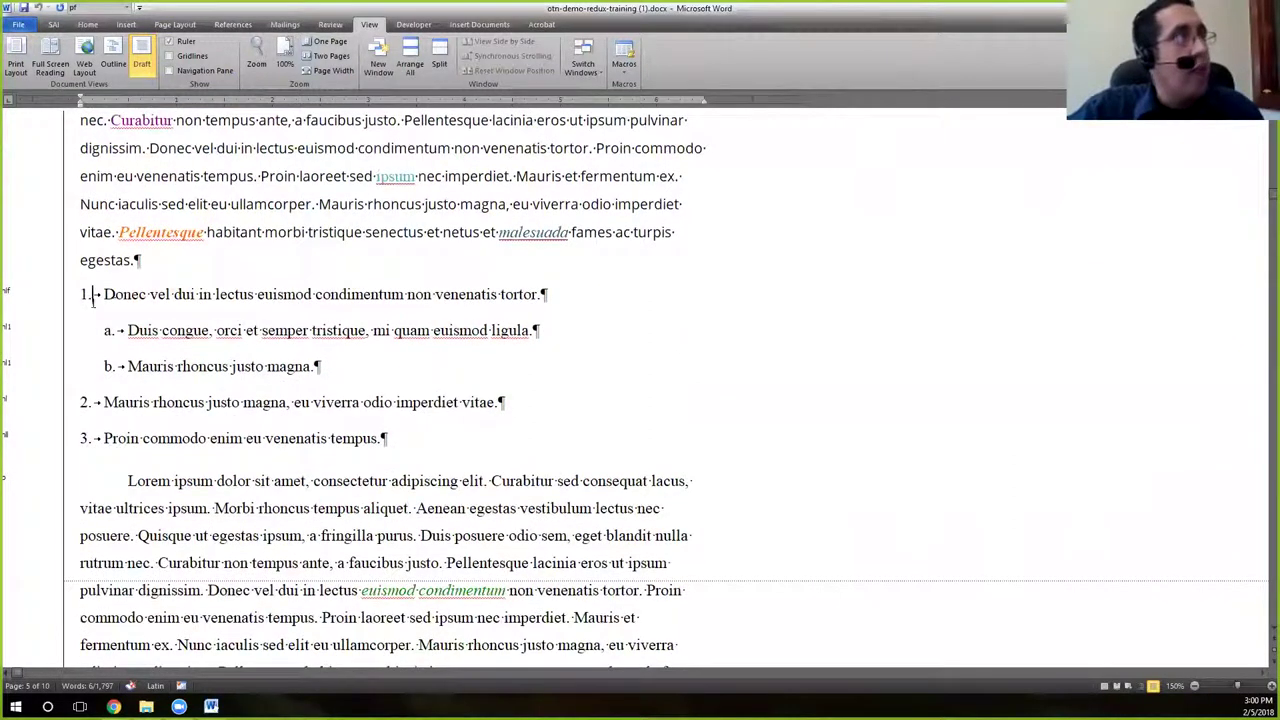
left_click(92, 297)
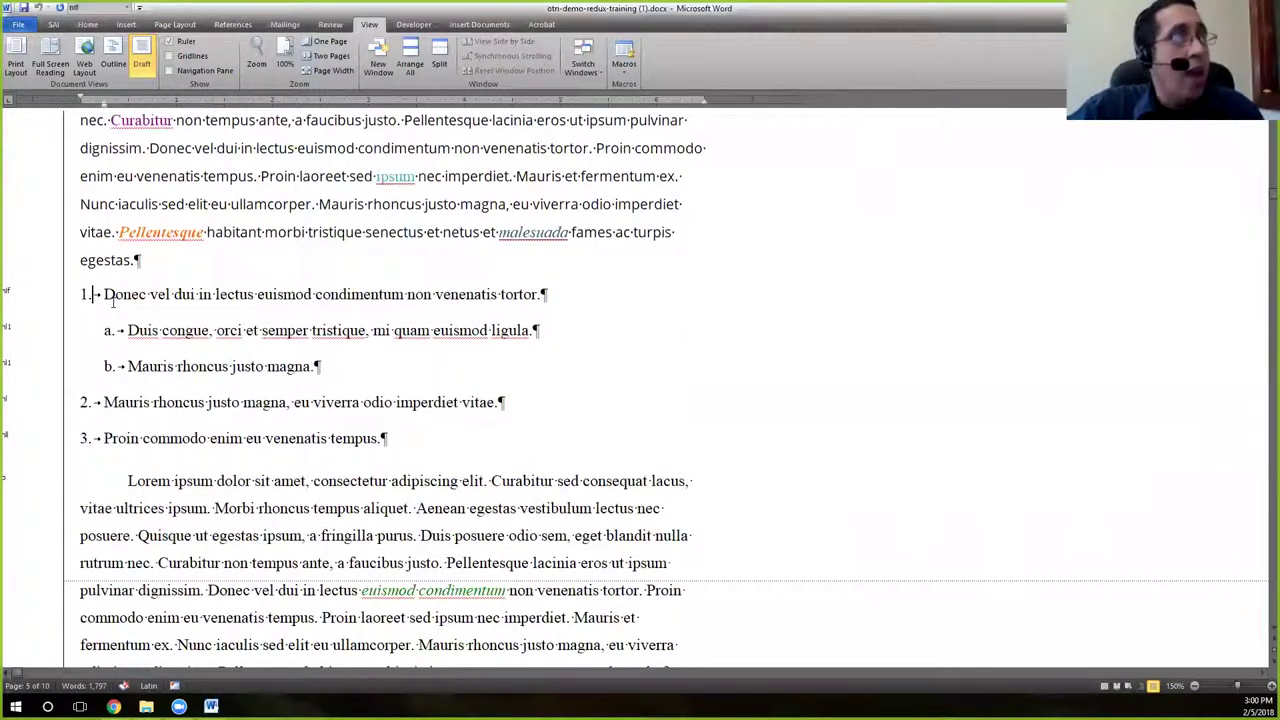
left_click(17, 300)
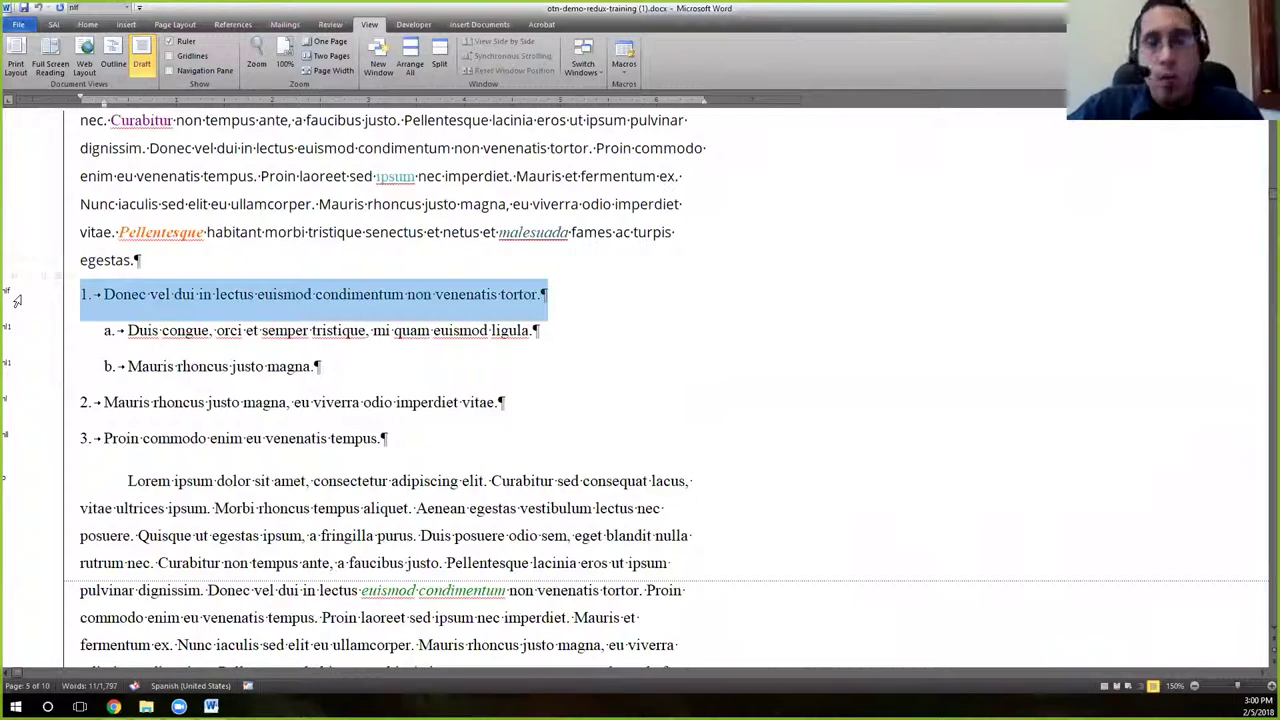
left_click(17, 440)
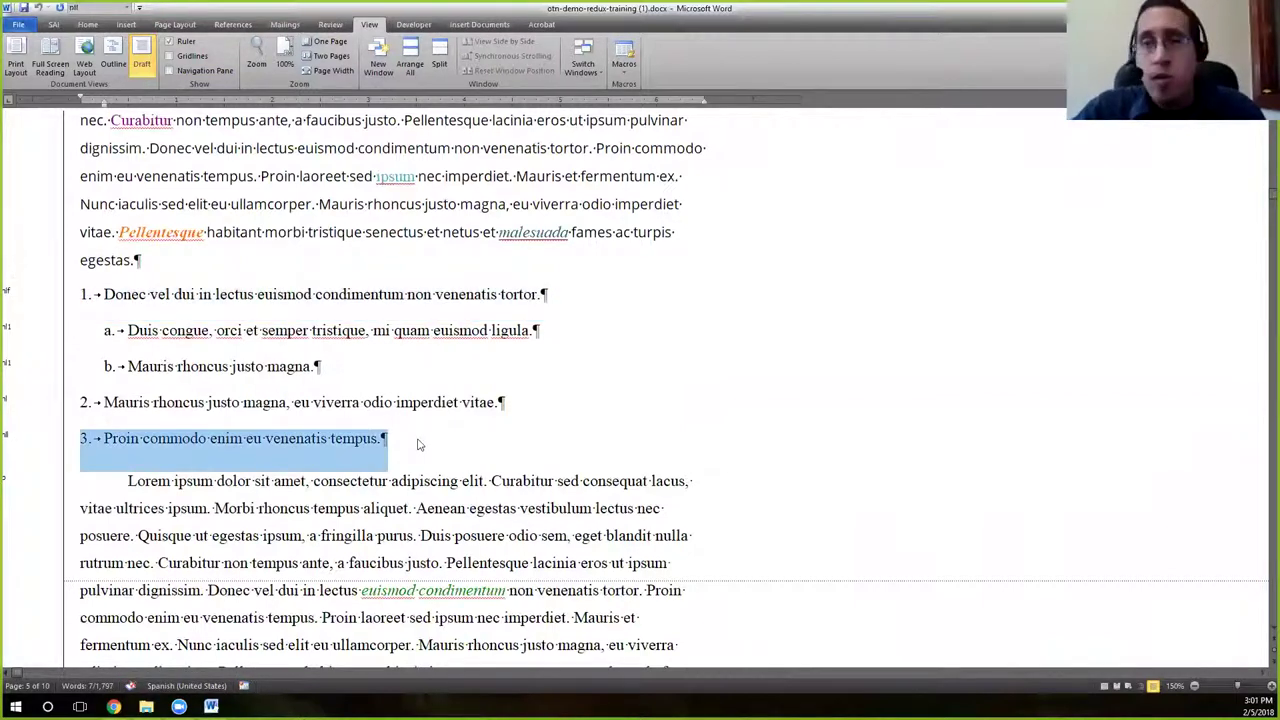
scroll(500, 452, "down", 4)
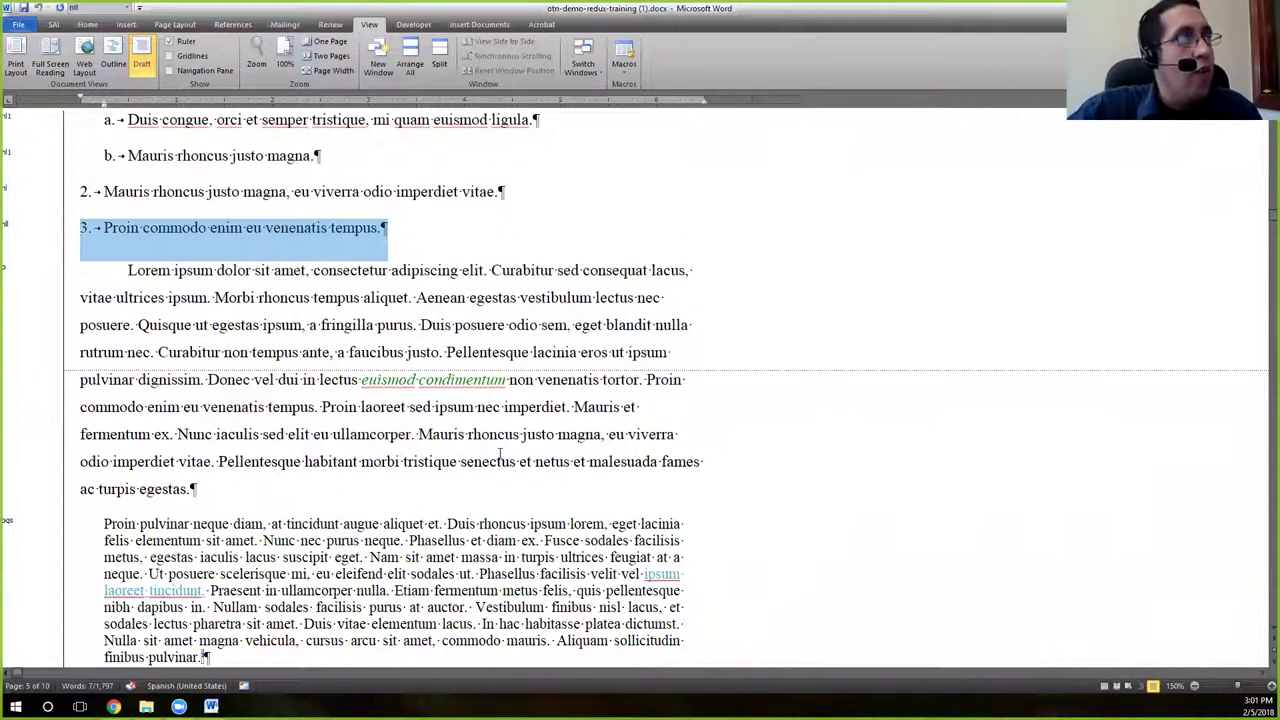
left_click(153, 298)
left_click_drag(128, 270, 255, 272)
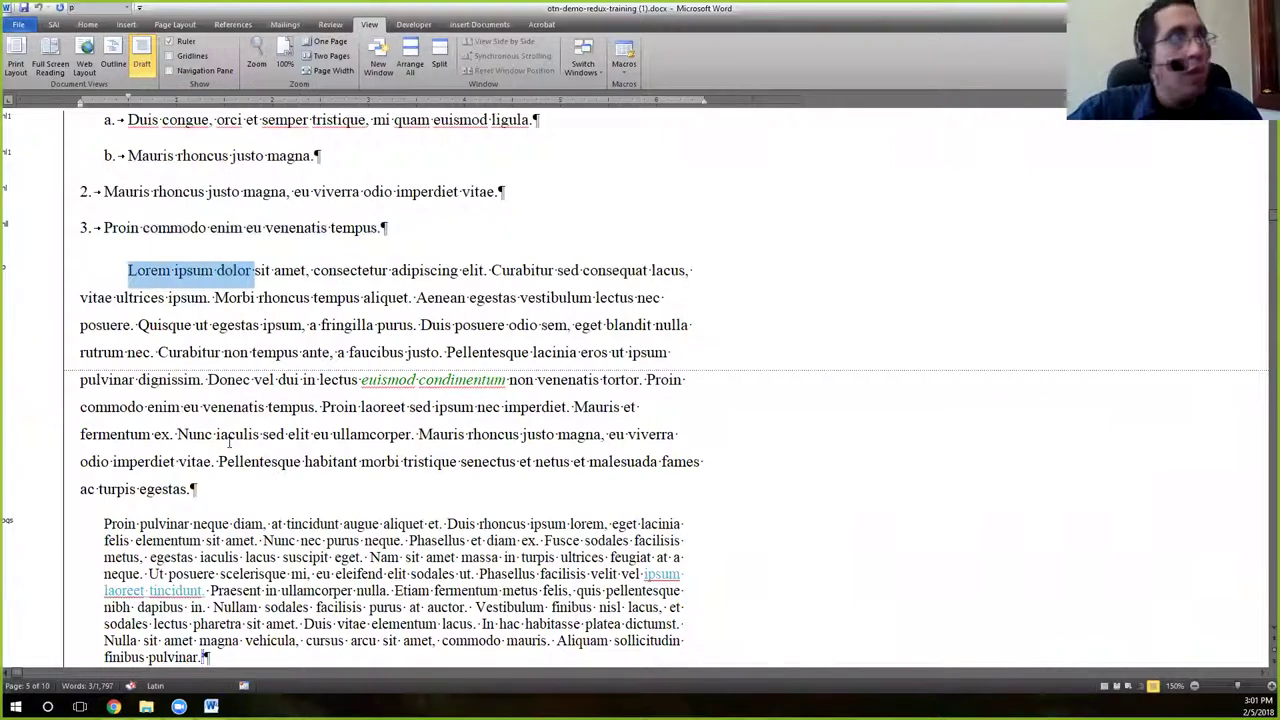
scroll(230, 443, "down", 5)
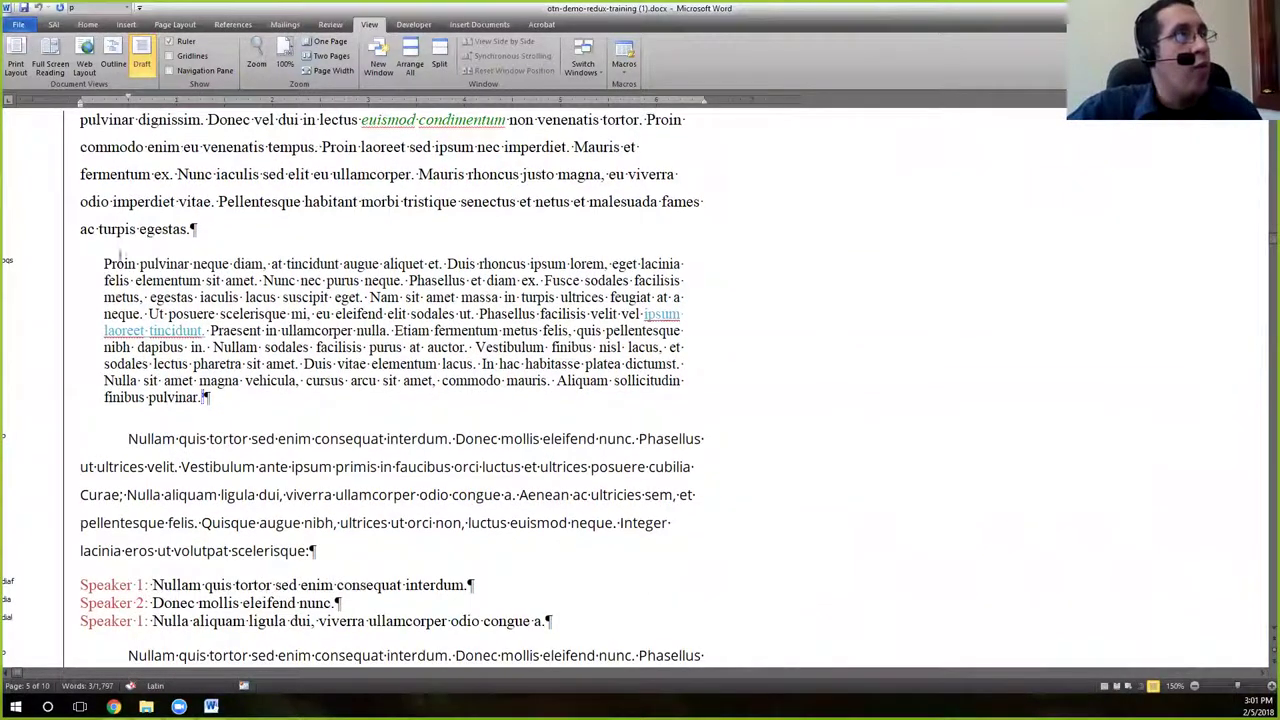
left_click_drag(105, 264, 311, 270)
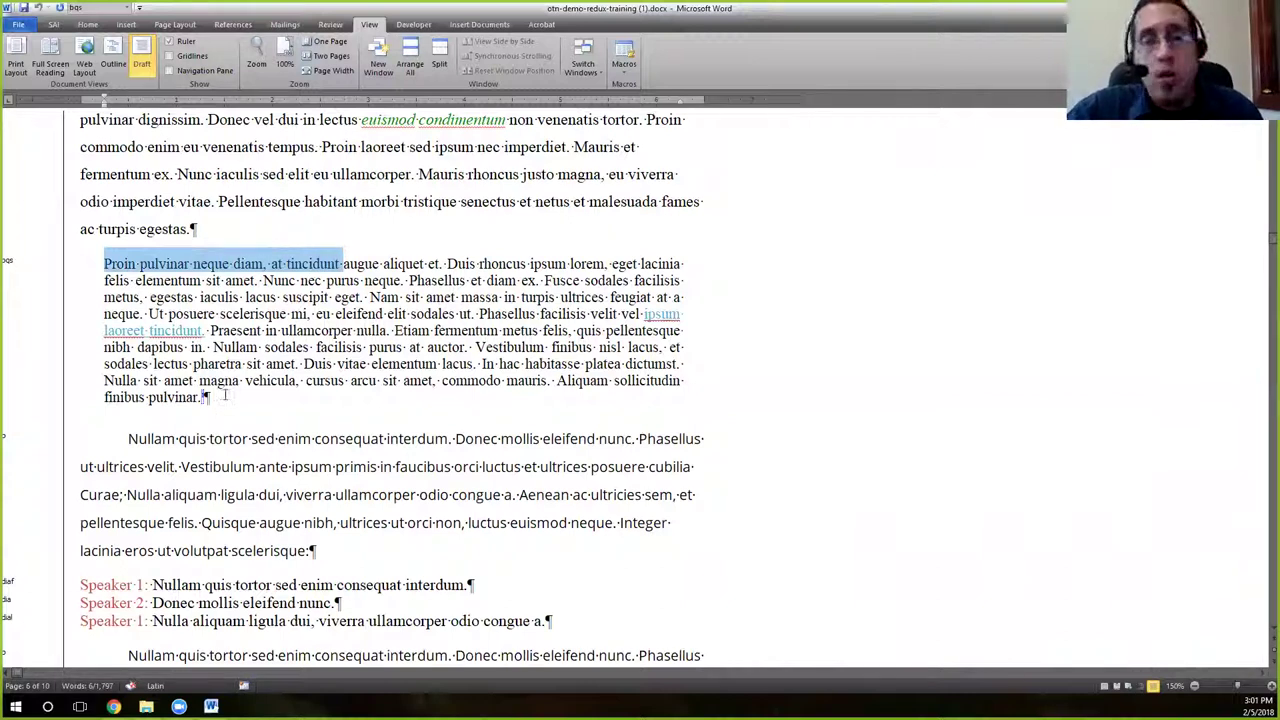
left_click(134, 241)
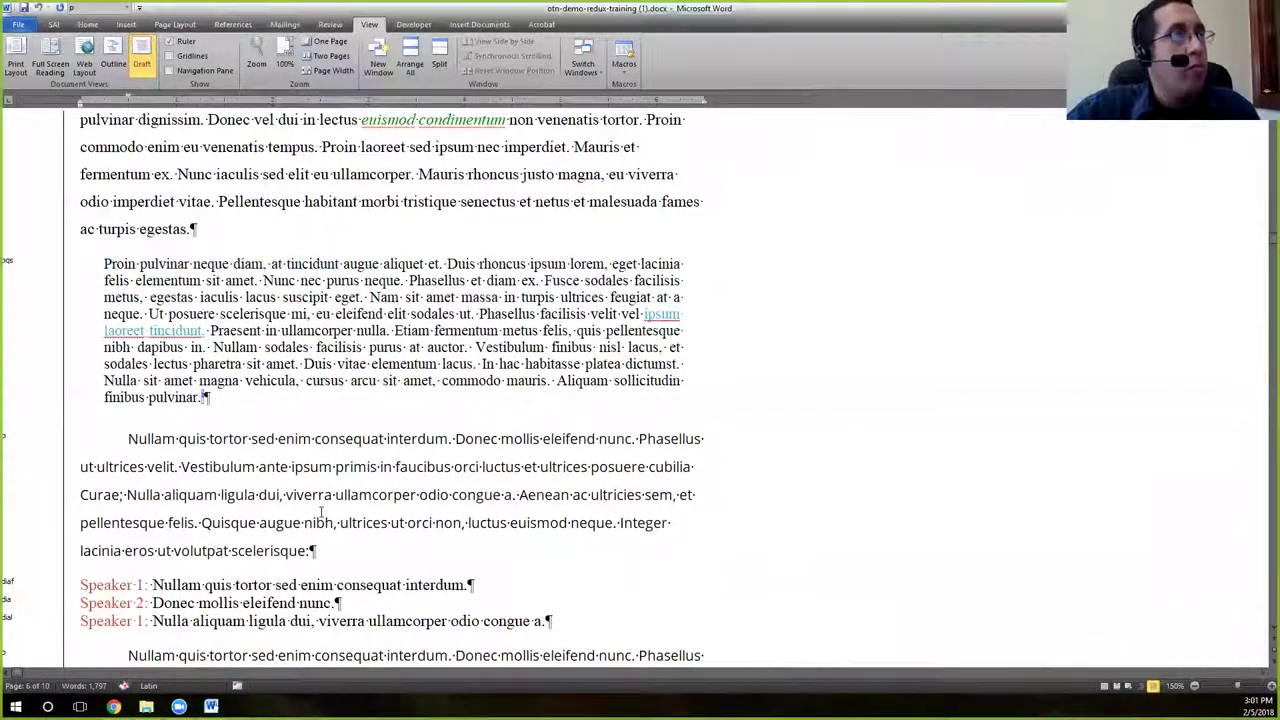
scroll(320, 512, "down", 7)
scroll(320, 512, "down", 7)
scroll(120, 338, "up", 3)
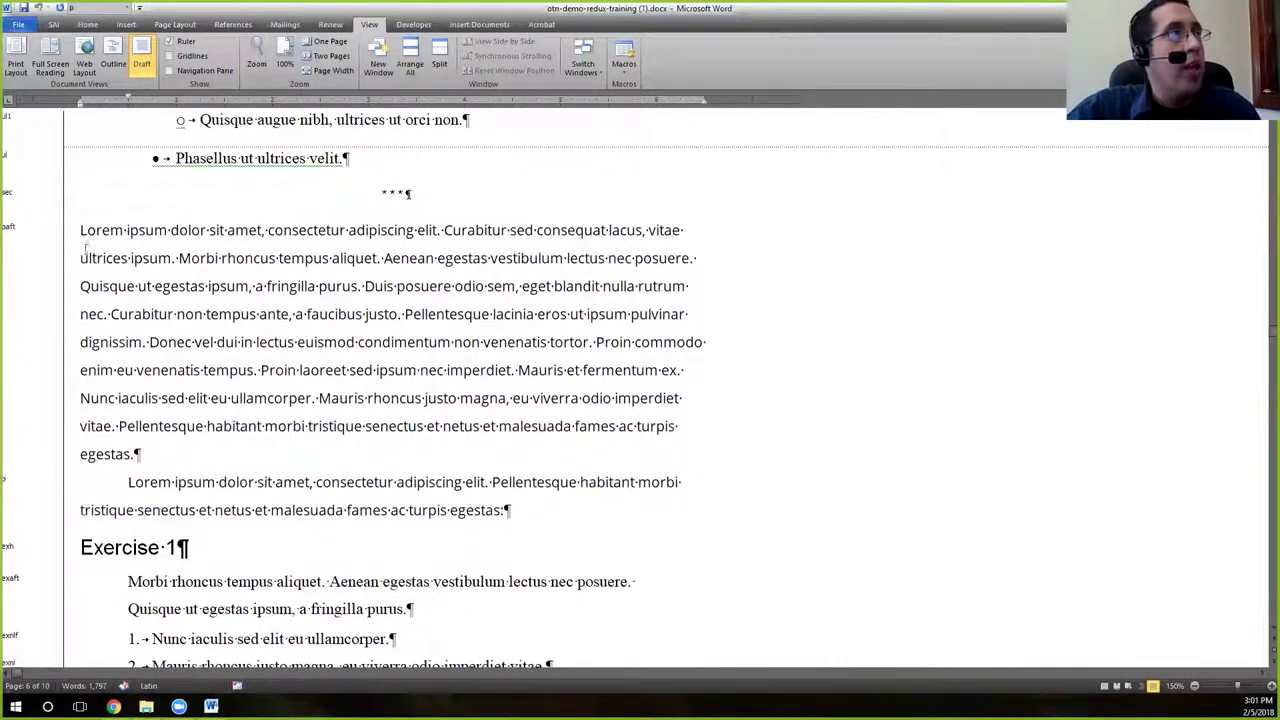
left_click_drag(80, 230, 297, 247)
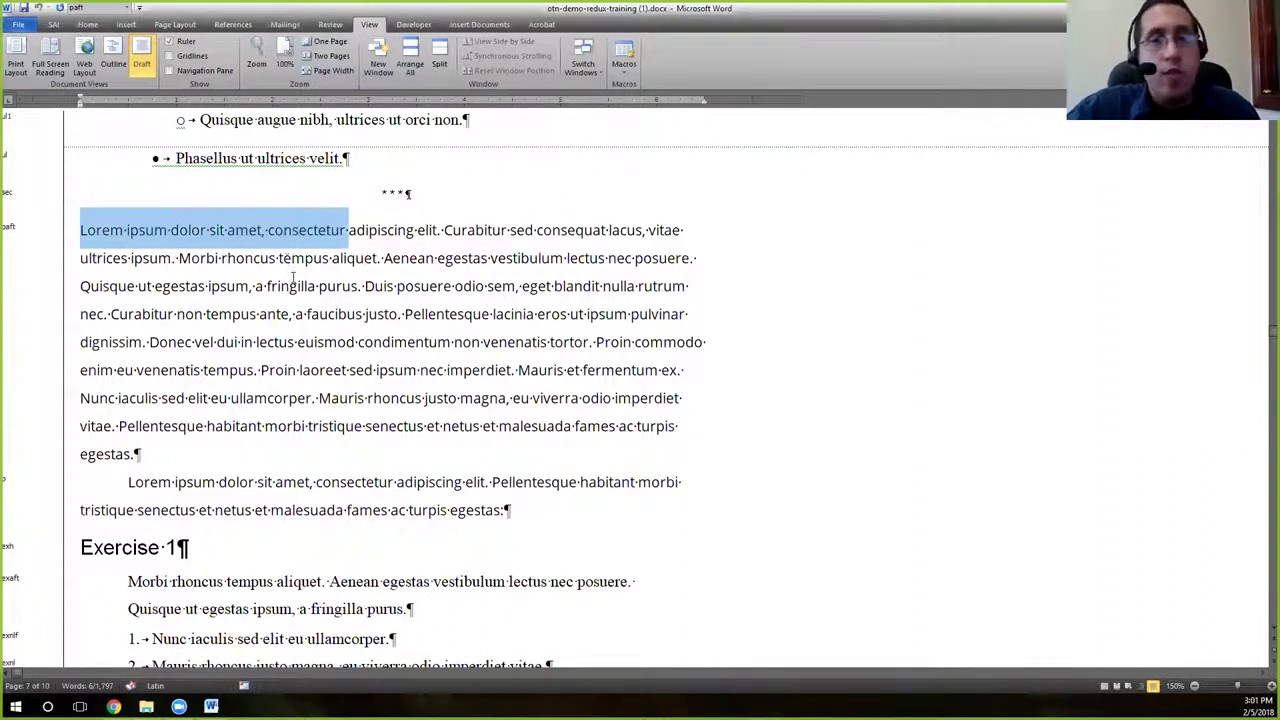
scroll(291, 295, "down", 9)
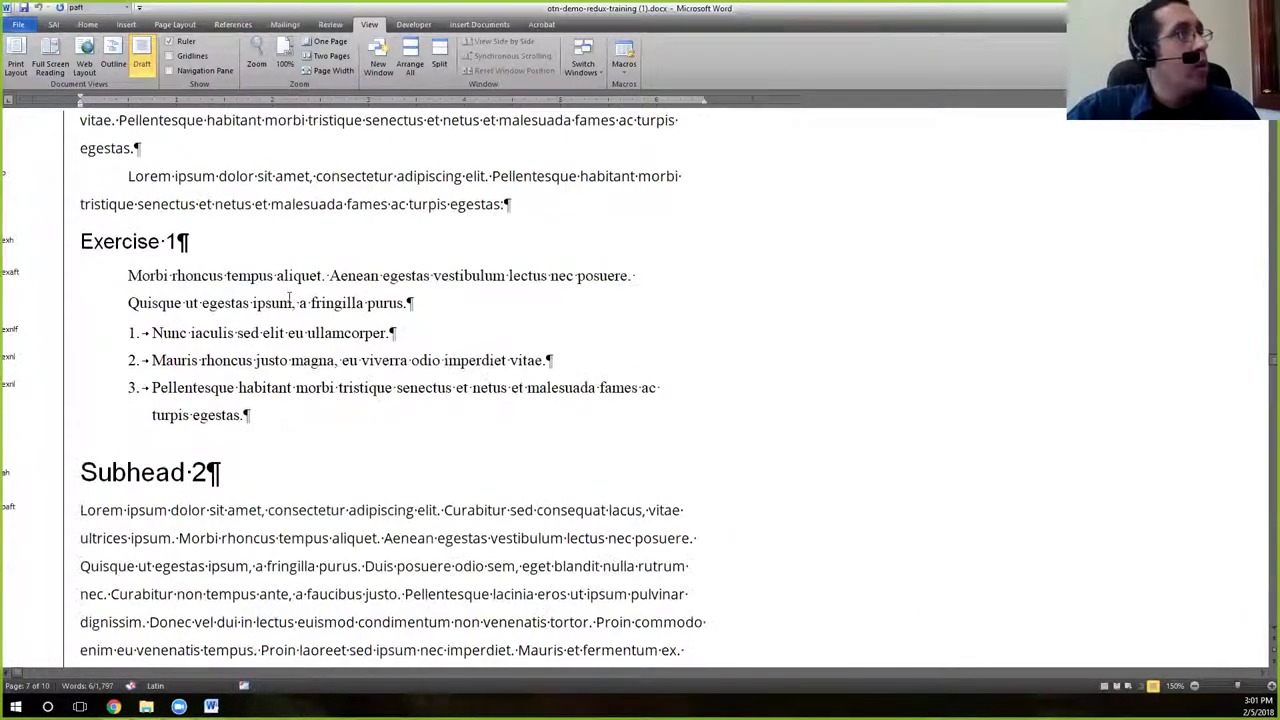
scroll(291, 302, "down", 12)
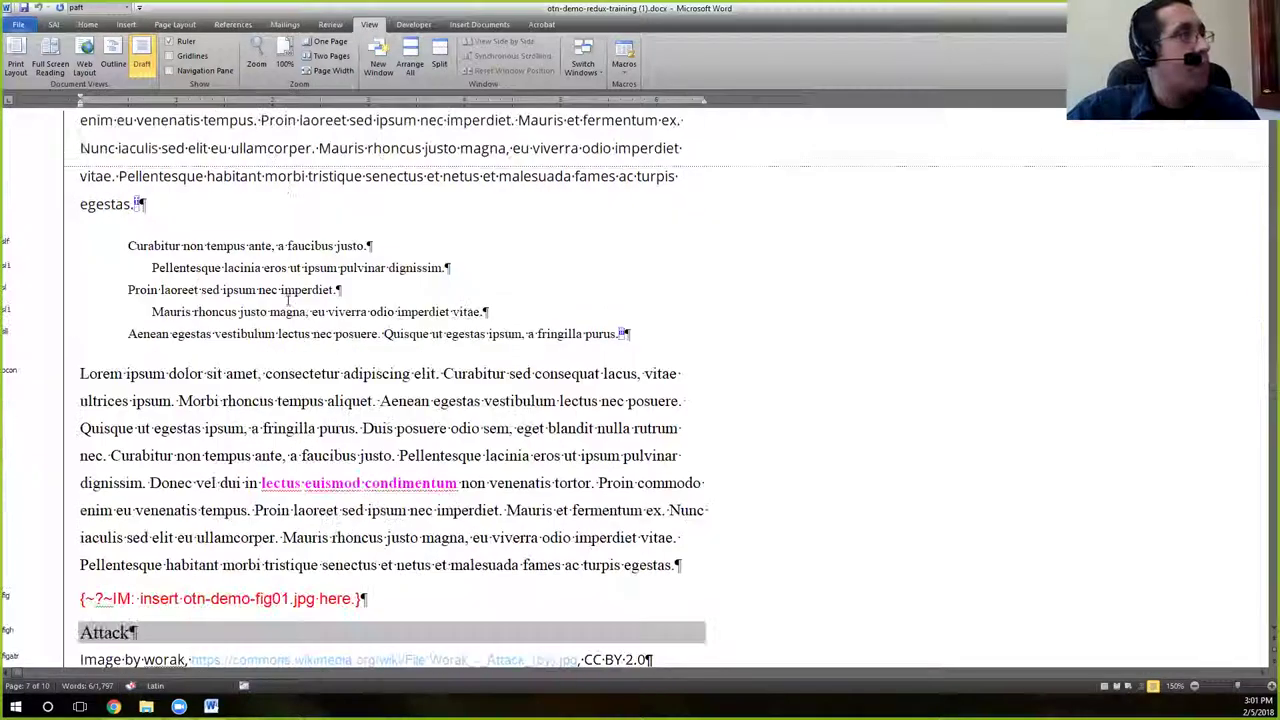
scroll(288, 304, "down", 7)
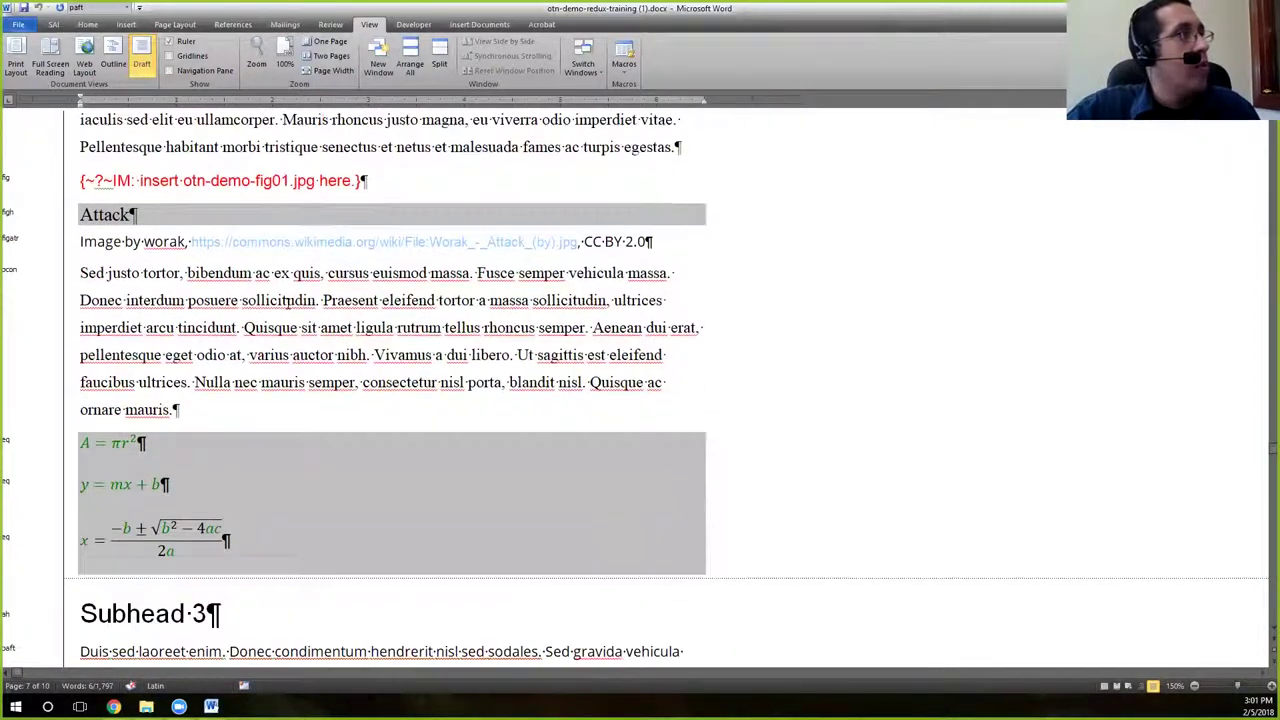
scroll(287, 303, "down", 3)
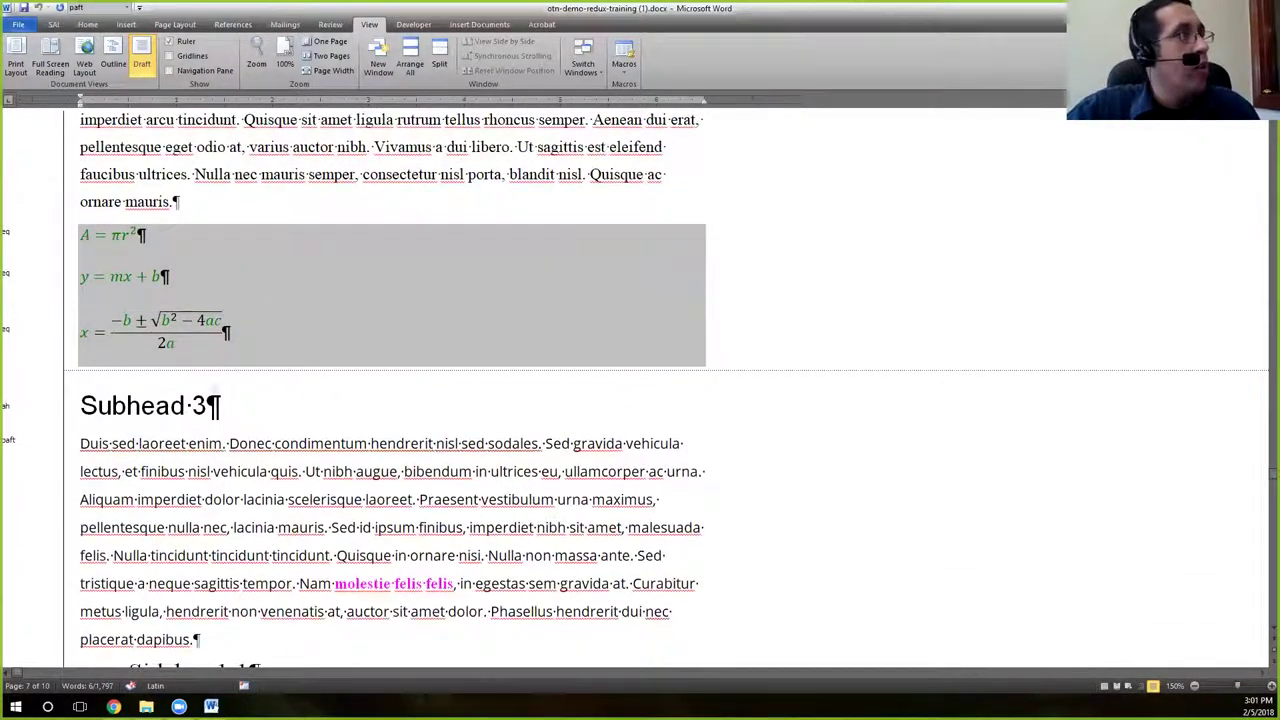
scroll(287, 303, "down", 2)
scroll(209, 373, "down", 5)
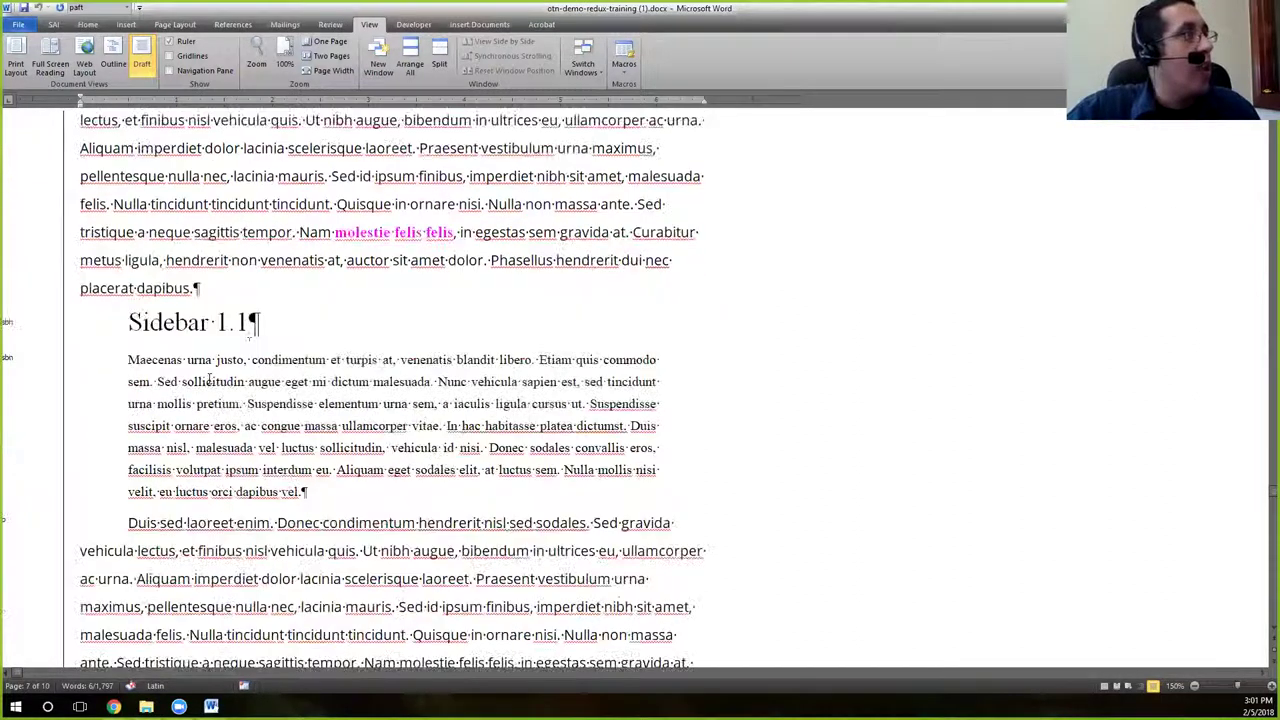
scroll(251, 342, "down", 2)
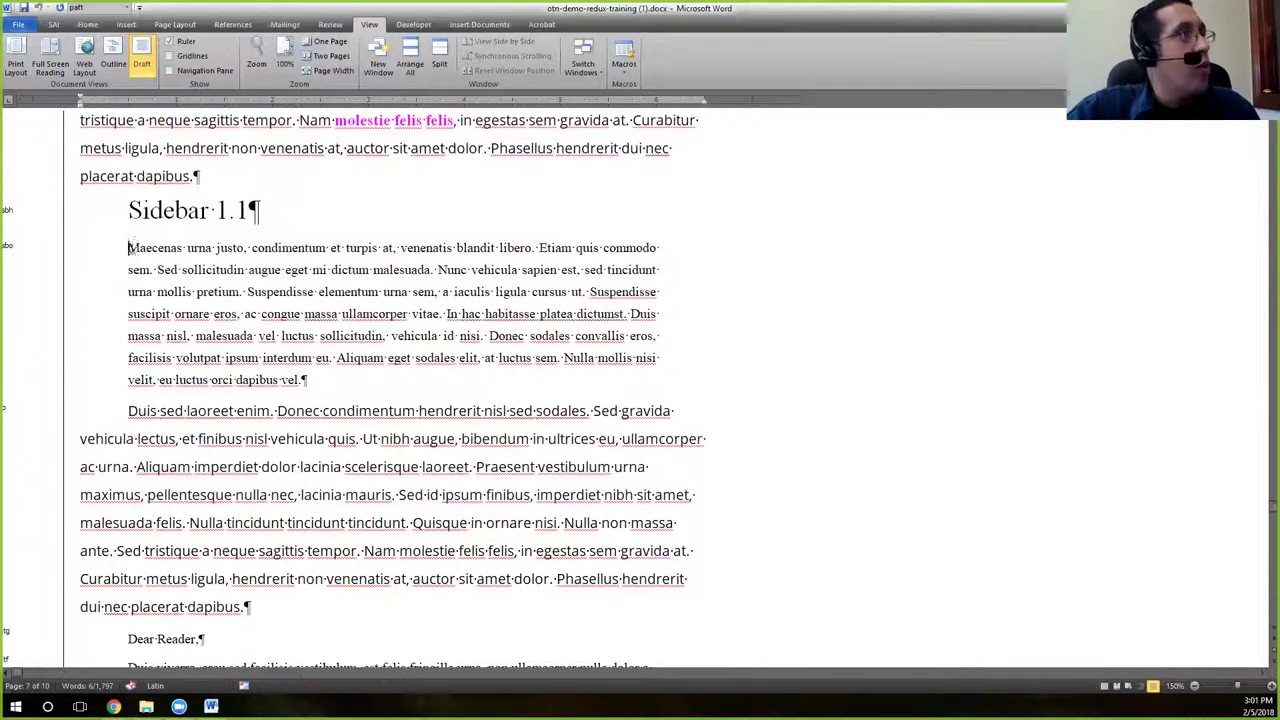
left_click_drag(128, 247, 216, 250)
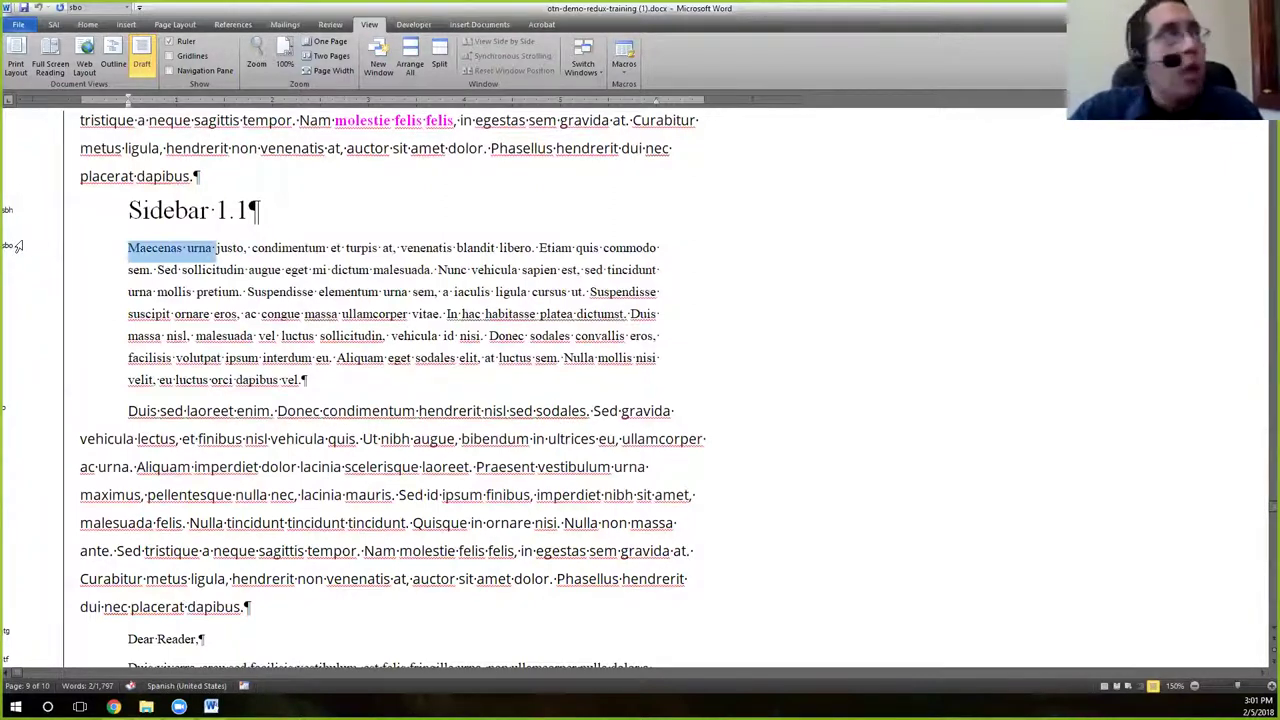
left_click(154, 218)
left_click_drag(130, 210, 204, 212)
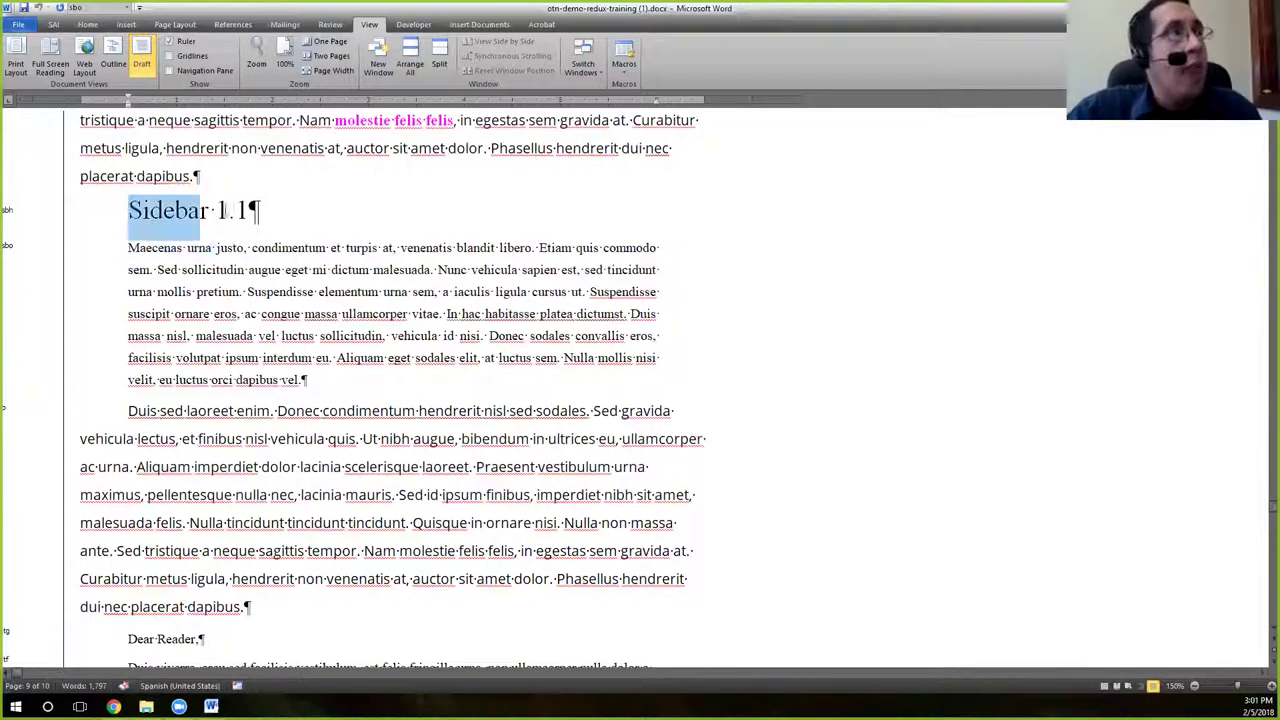
left_click_drag(130, 380, 211, 382)
left_click_drag(130, 210, 228, 212)
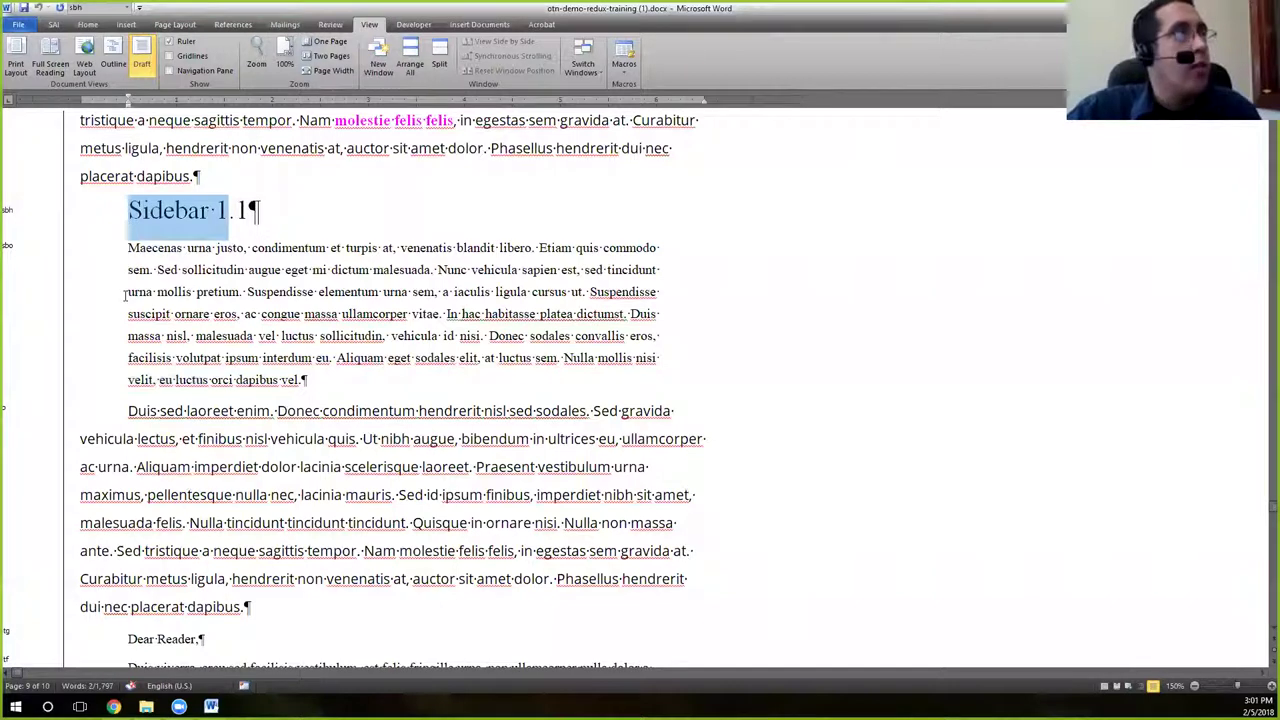
scroll(209, 408, "down", 1)
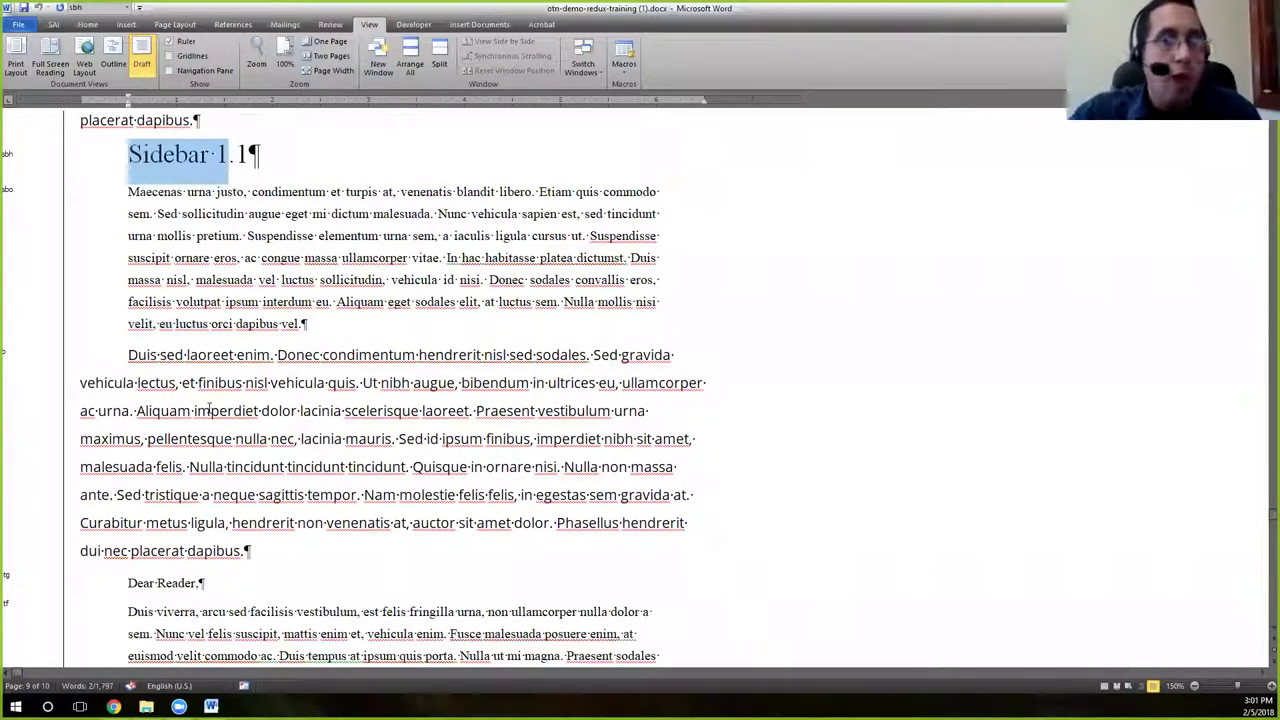
scroll(208, 405, "down", 6)
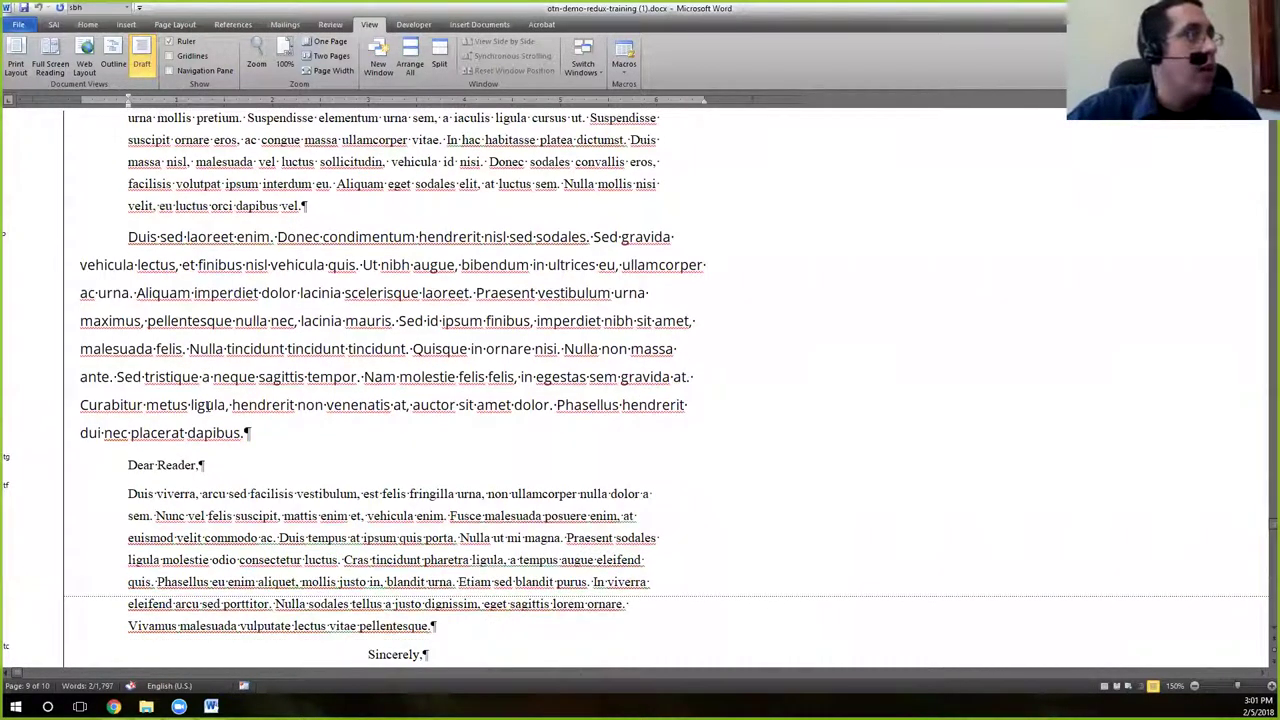
scroll(208, 408, "down", 4)
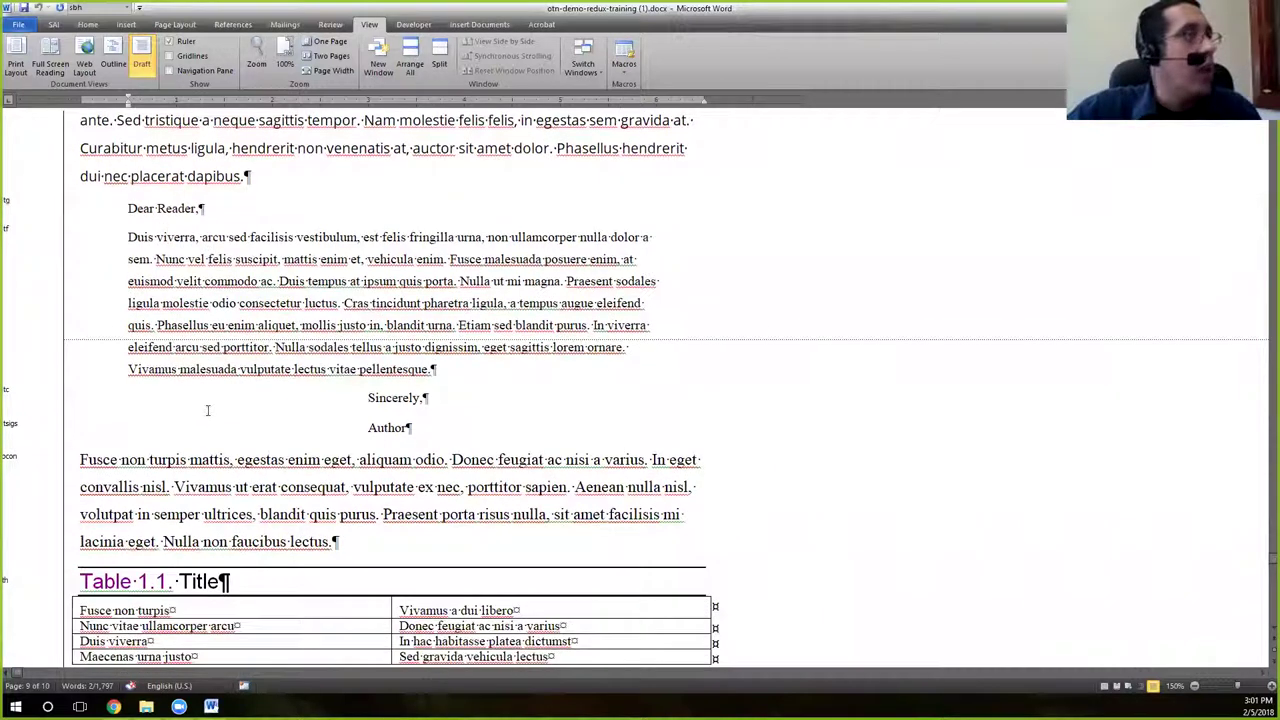
scroll(282, 540, "up", 7)
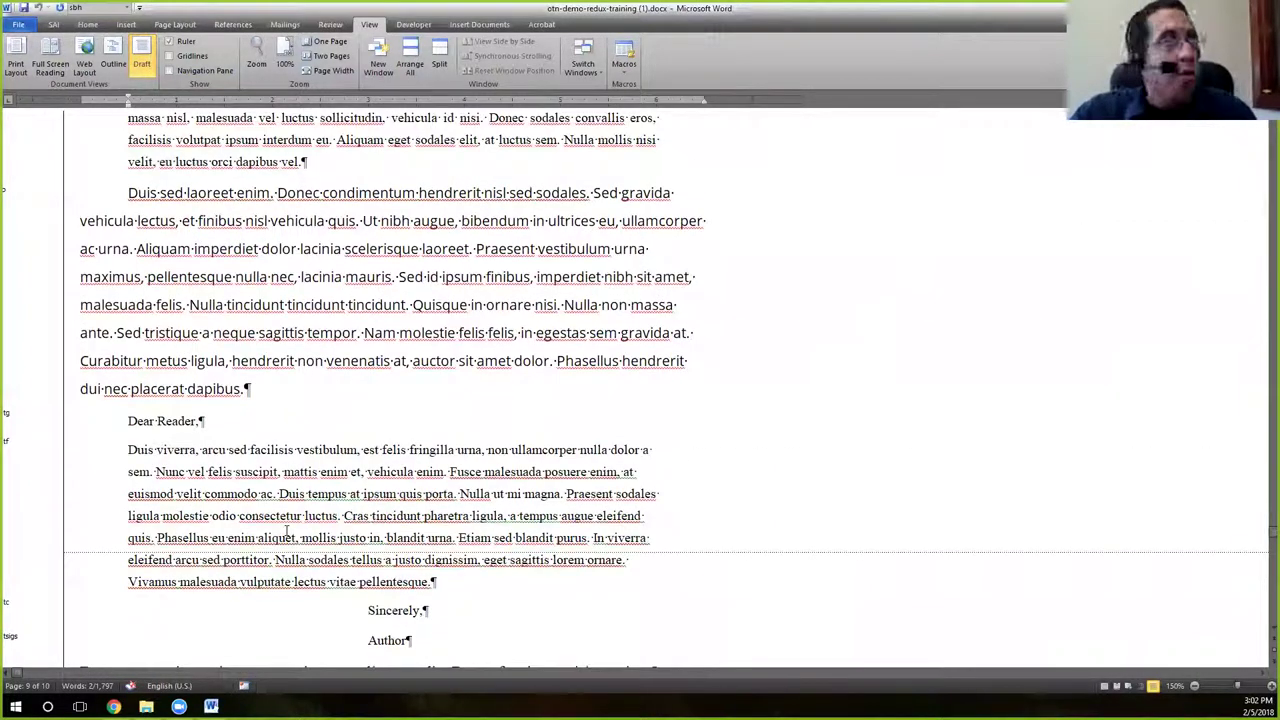
scroll(378, 480, "up", 9)
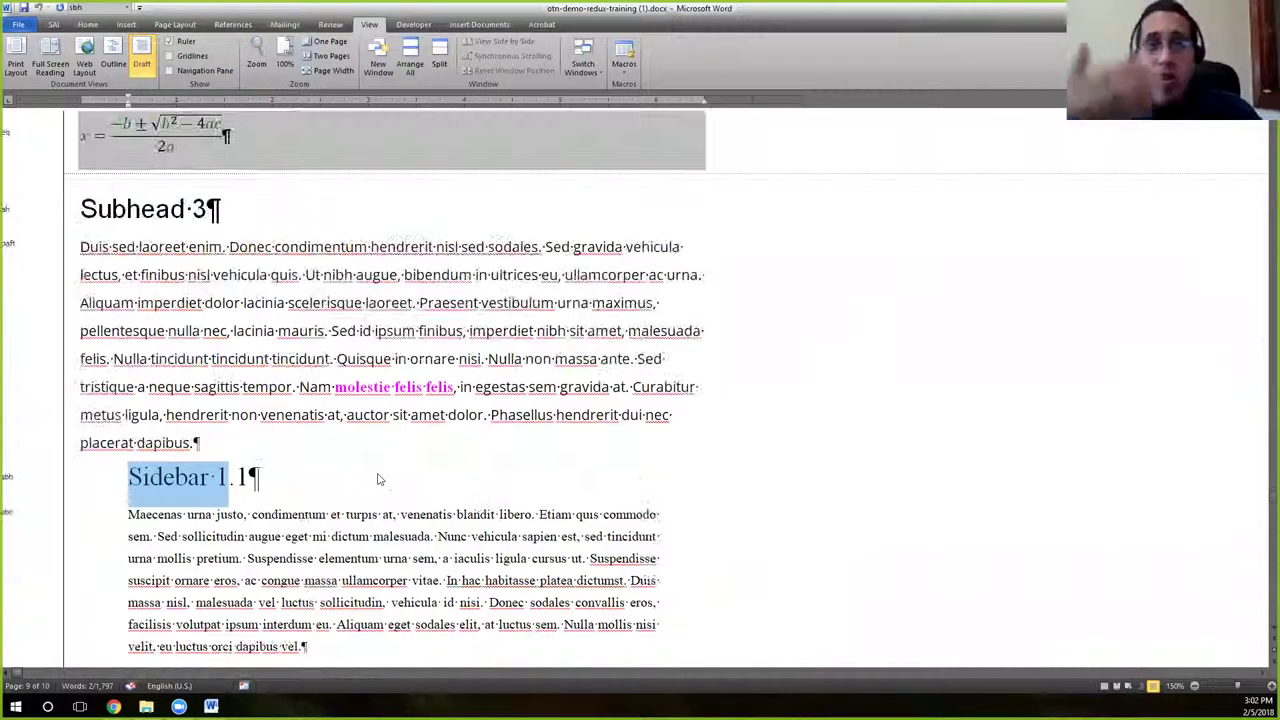
scroll(406, 462, "up", 4)
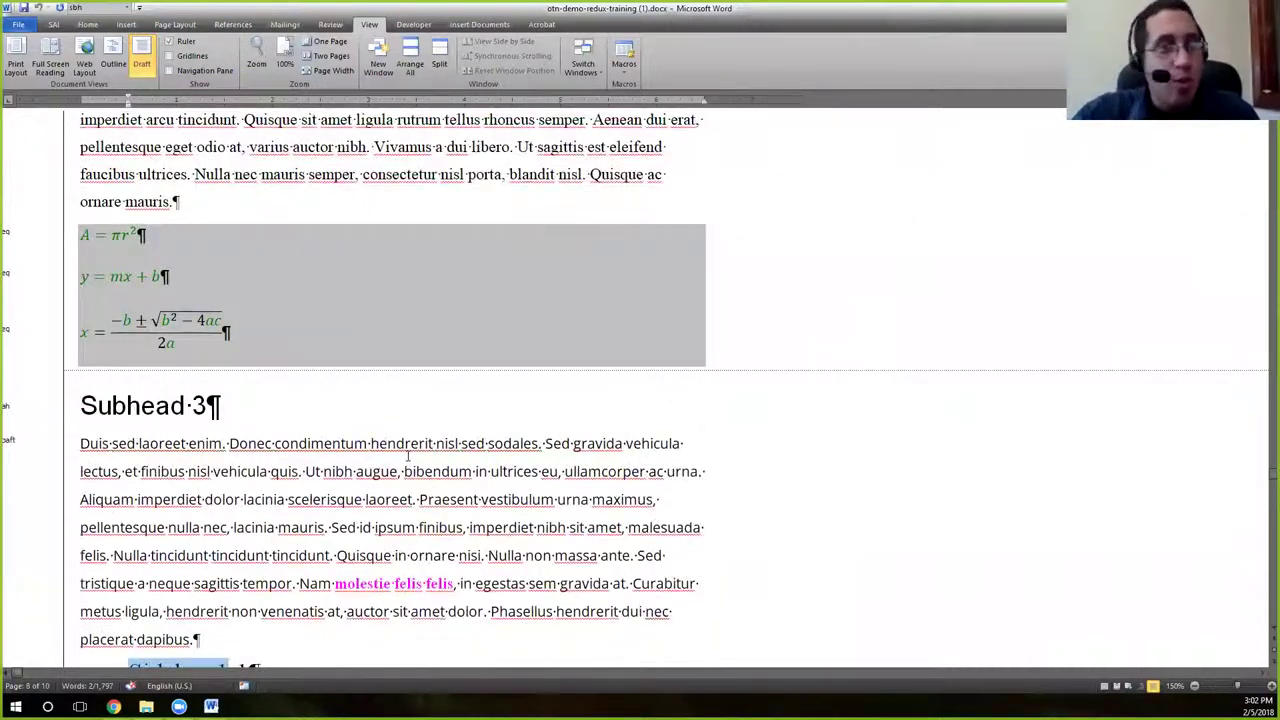